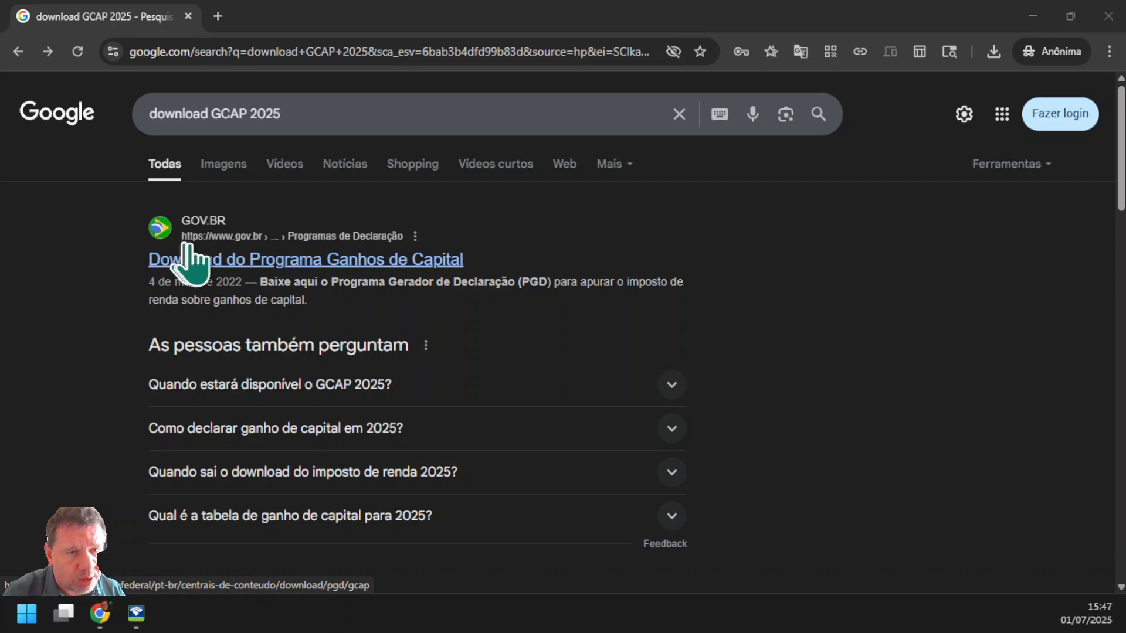
Step: Open the gov.br download page for the Ganhos de Capital program and find the Programa GCAP 2025 section
click(235, 259)
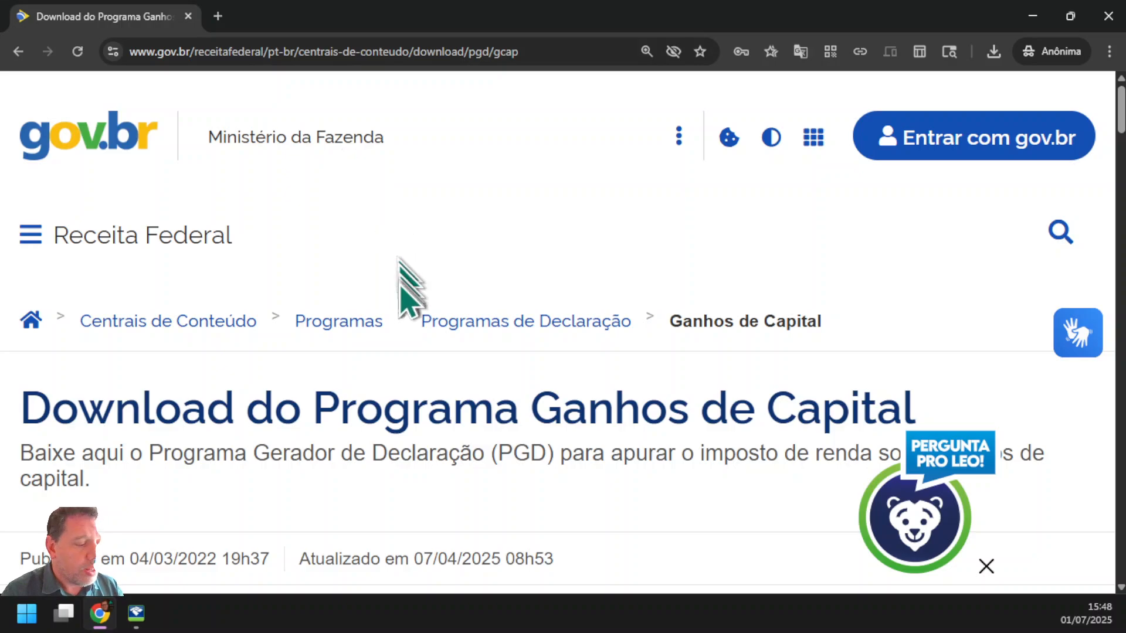
scroll(405, 302, down, 2)
scroll(405, 299, down, 8)
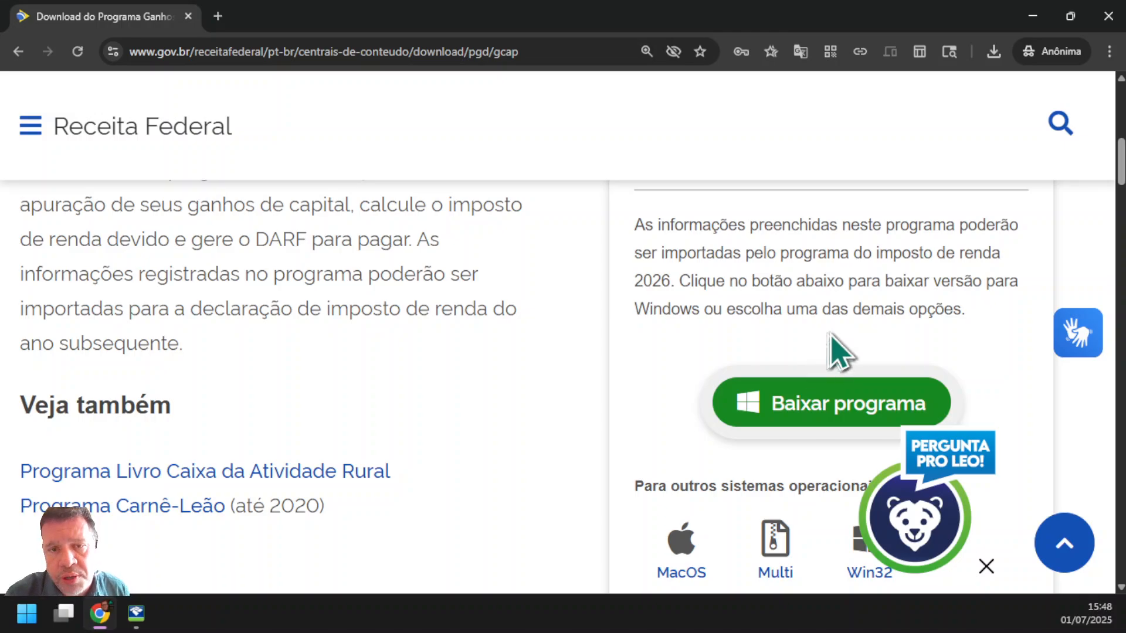
scroll(836, 333, up, 2)
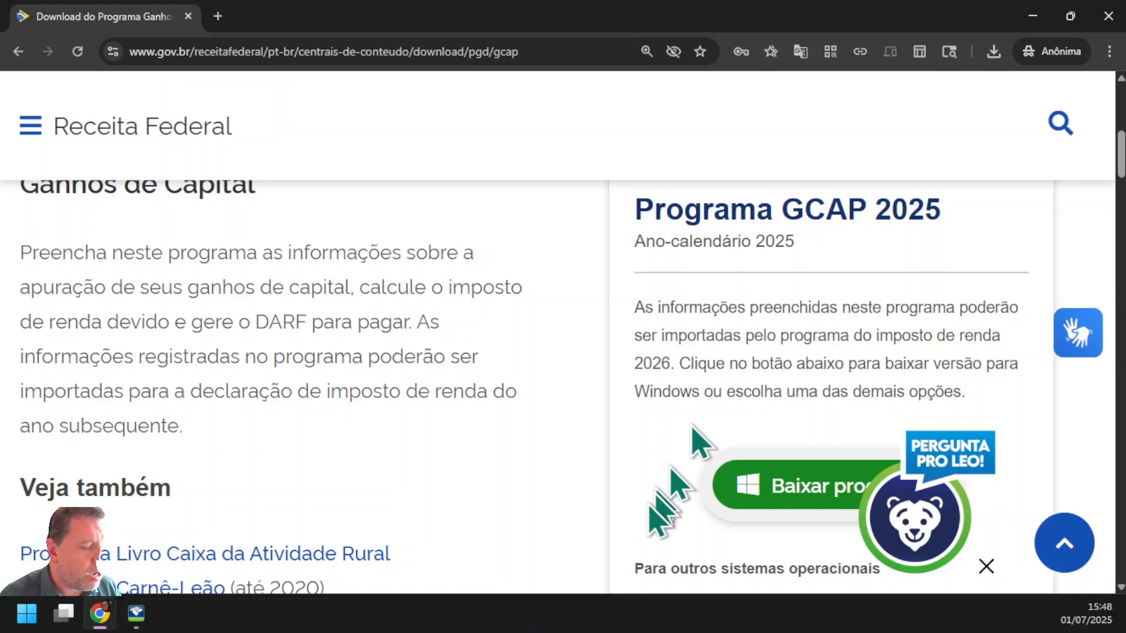
Step: Request the Windows version of GCAP 2025, cancel saving the file, and look at the recent downloads
click(816, 492)
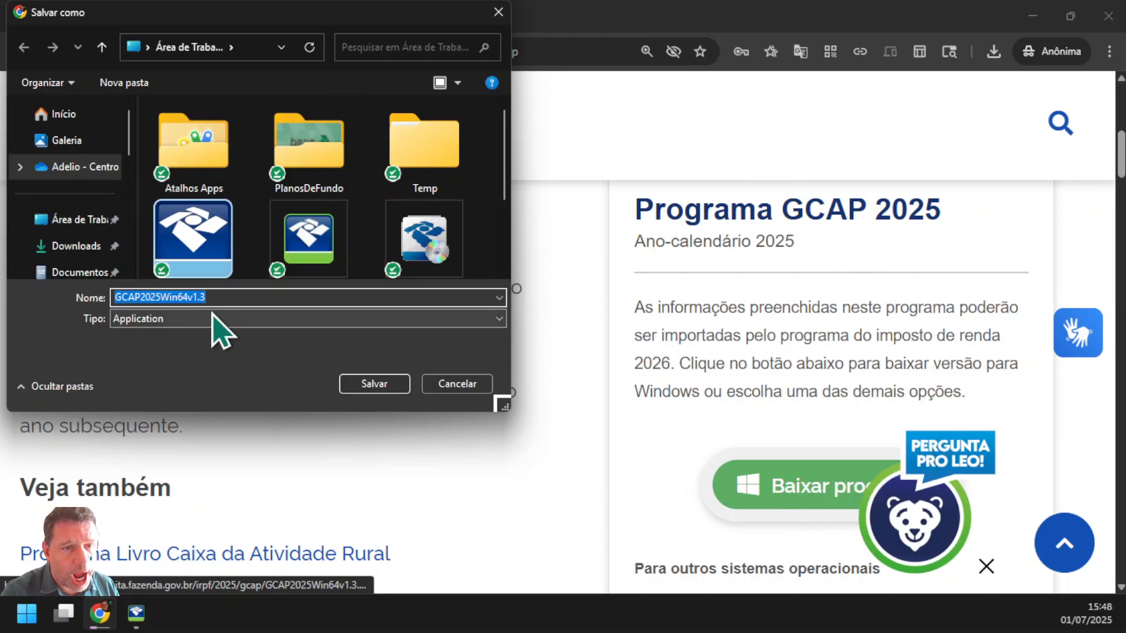
click(457, 384)
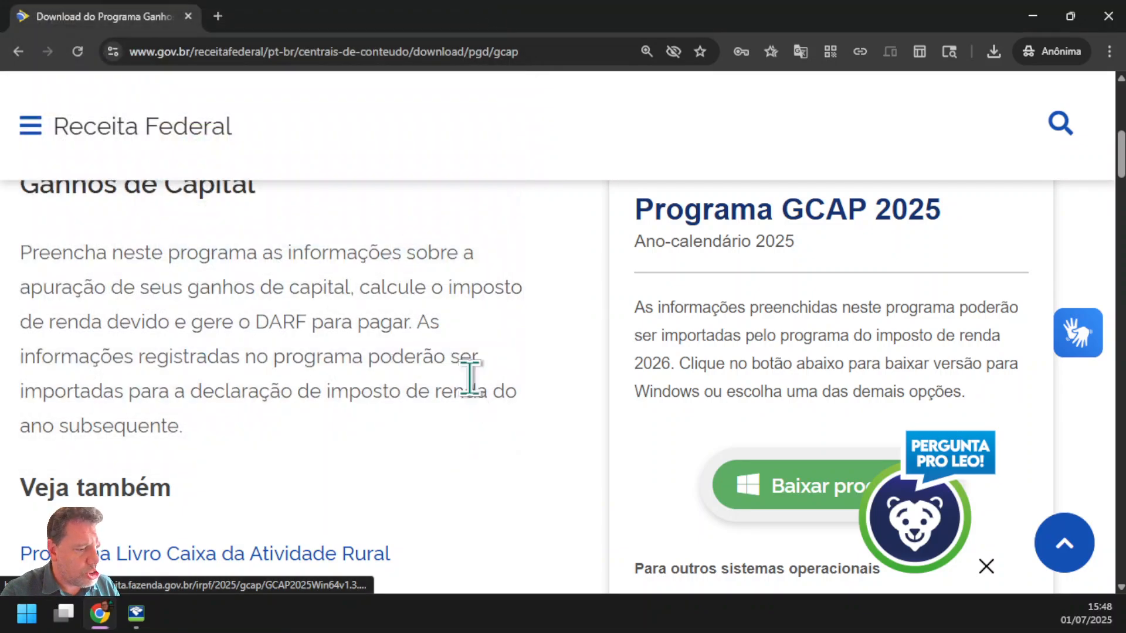
click(992, 54)
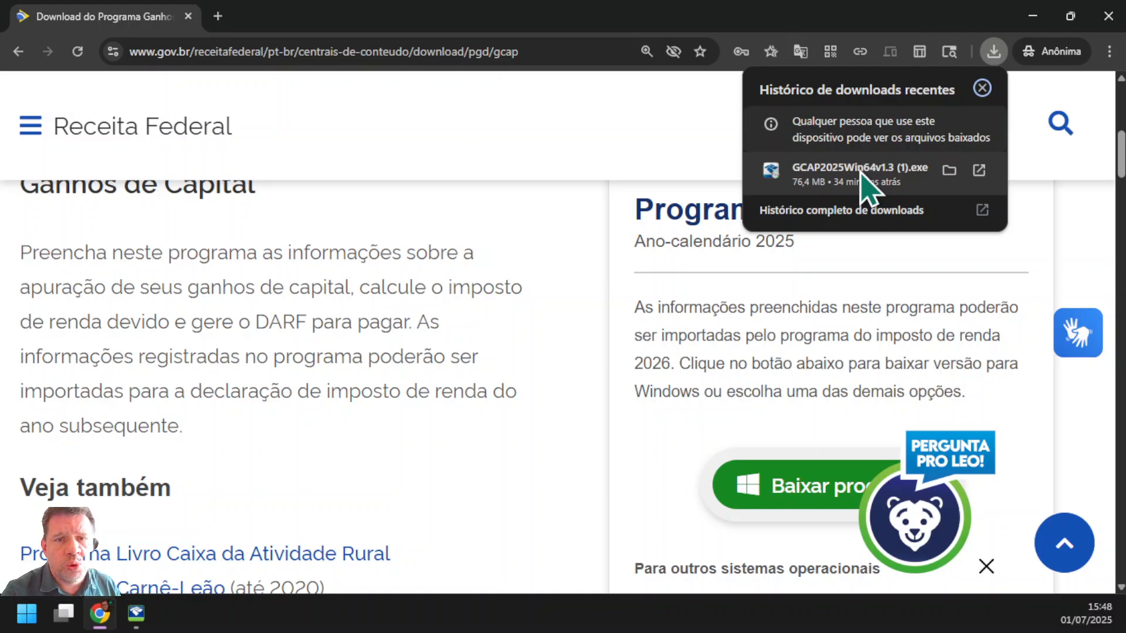
click(628, 138)
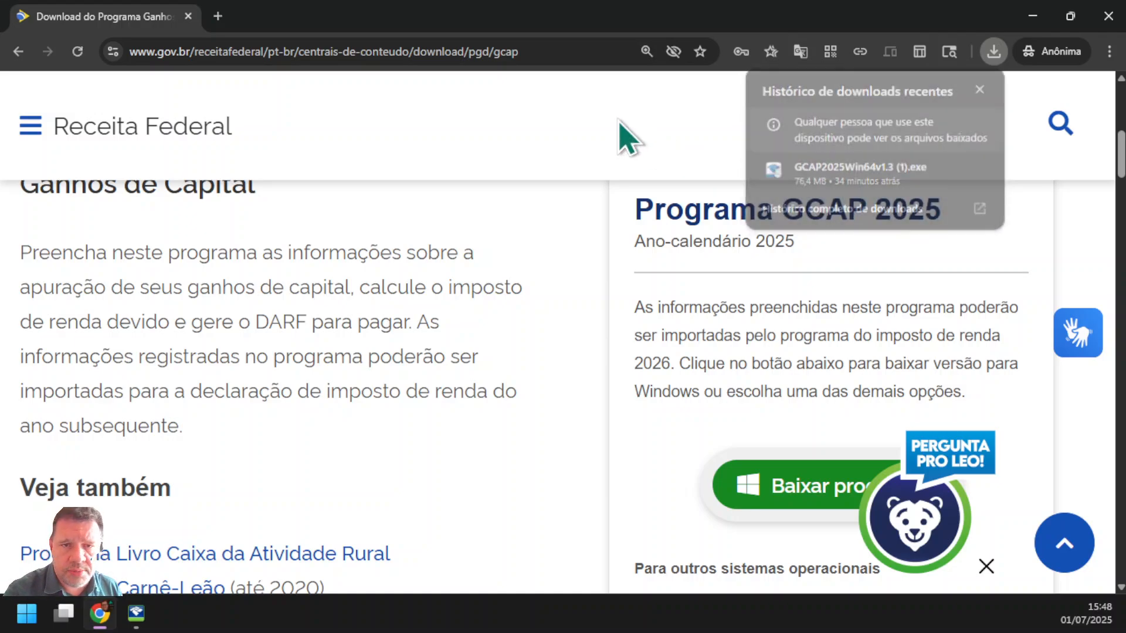
Step: Switch to the GCAP 2025 program and start a new demonstrativo
click(1033, 16)
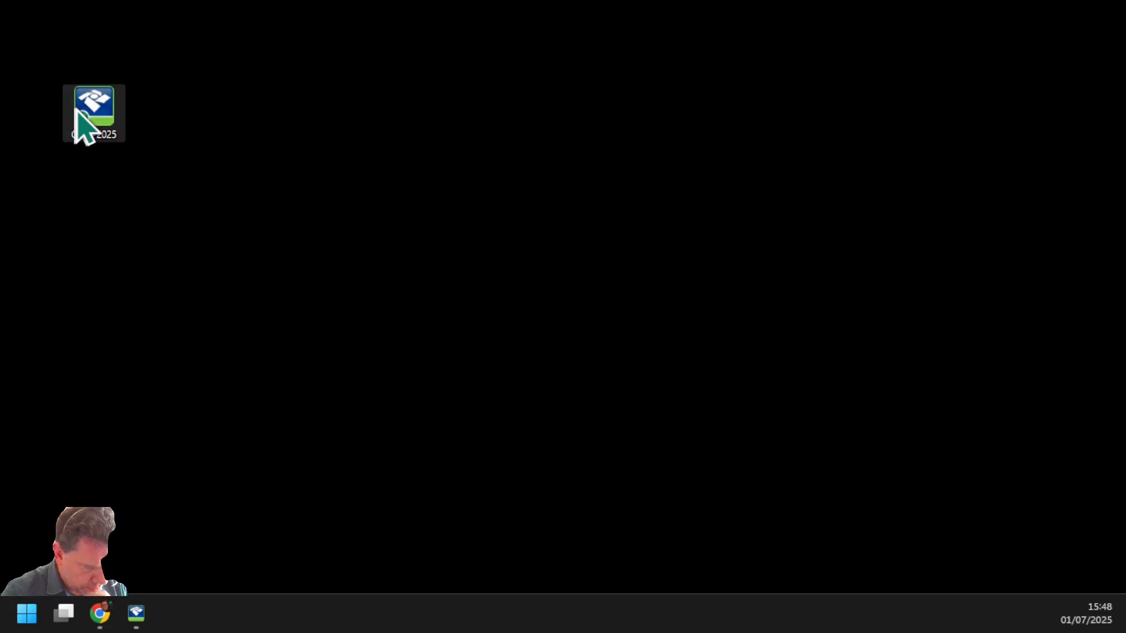
click(143, 623)
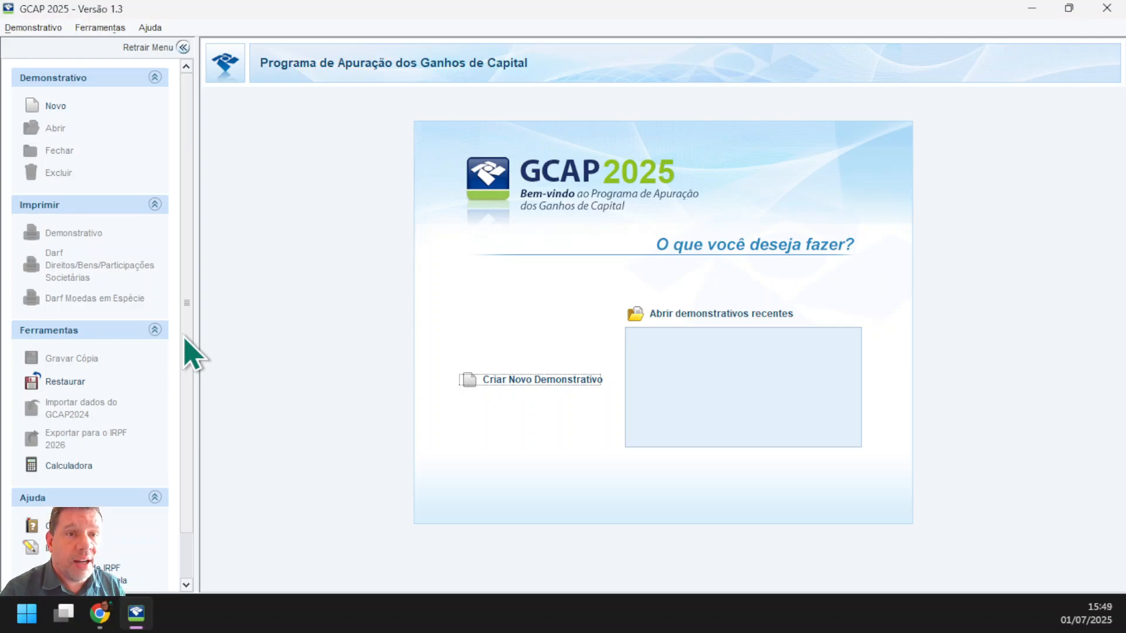
click(59, 106)
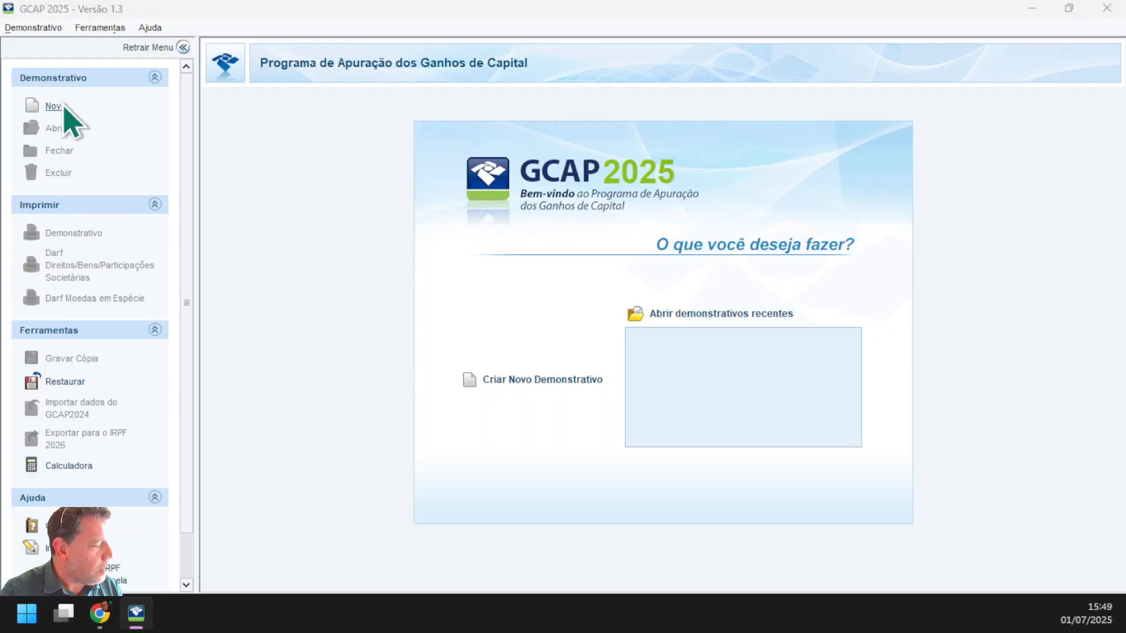
drag(968, 225, 338, 112)
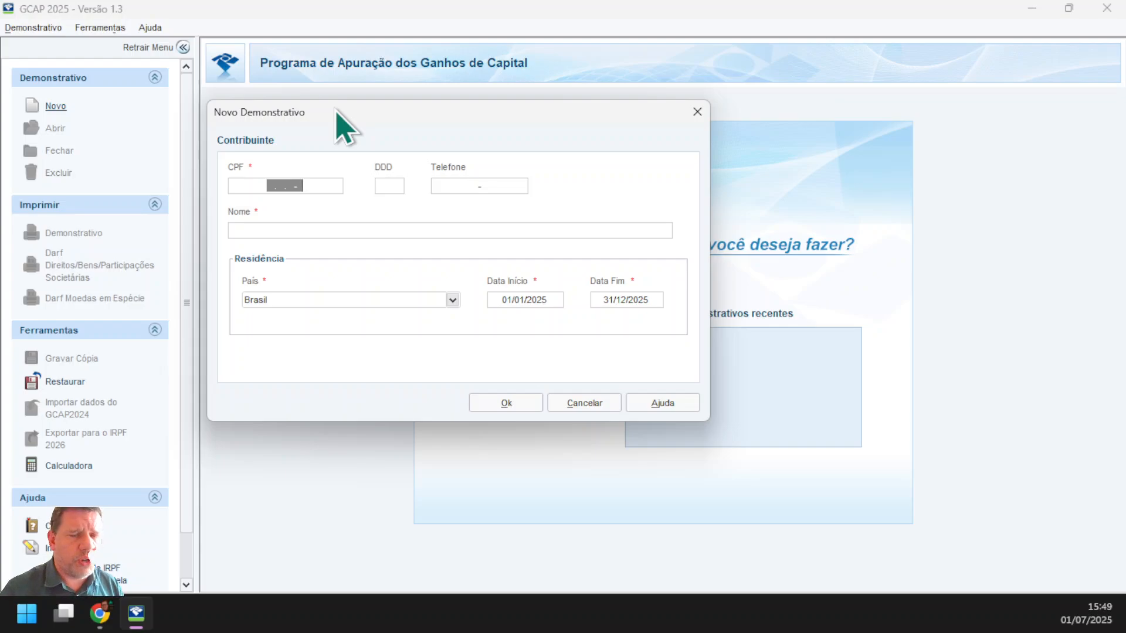
Step: Enter the taxpayer's CPF number in the new demonstrativo, leaving the area code and phone blank
text(123.45)
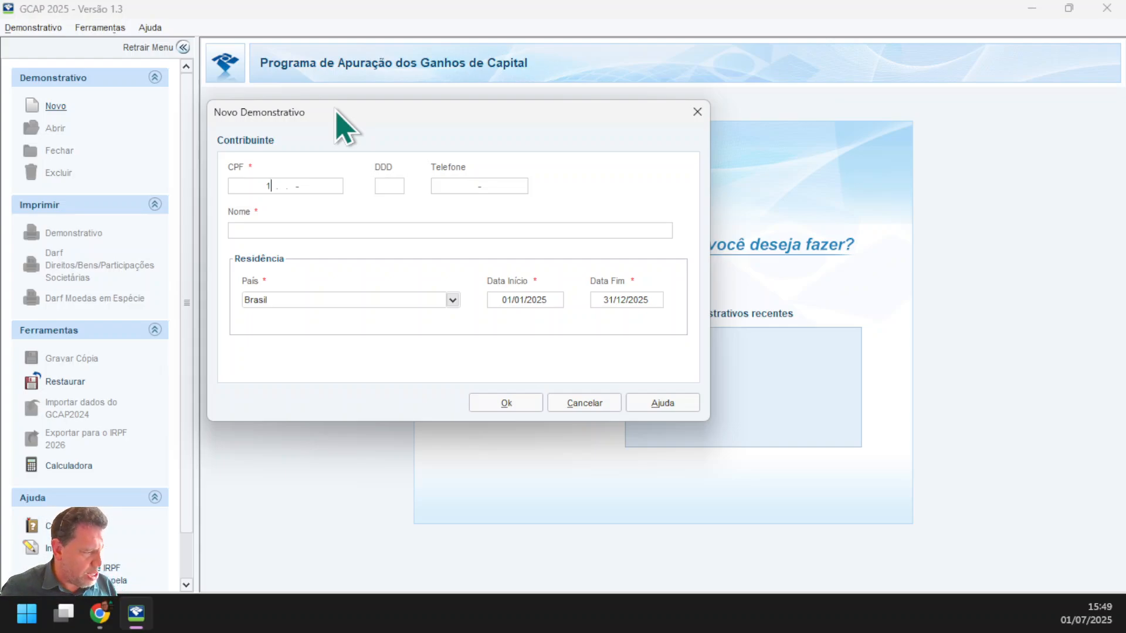
text(6.)
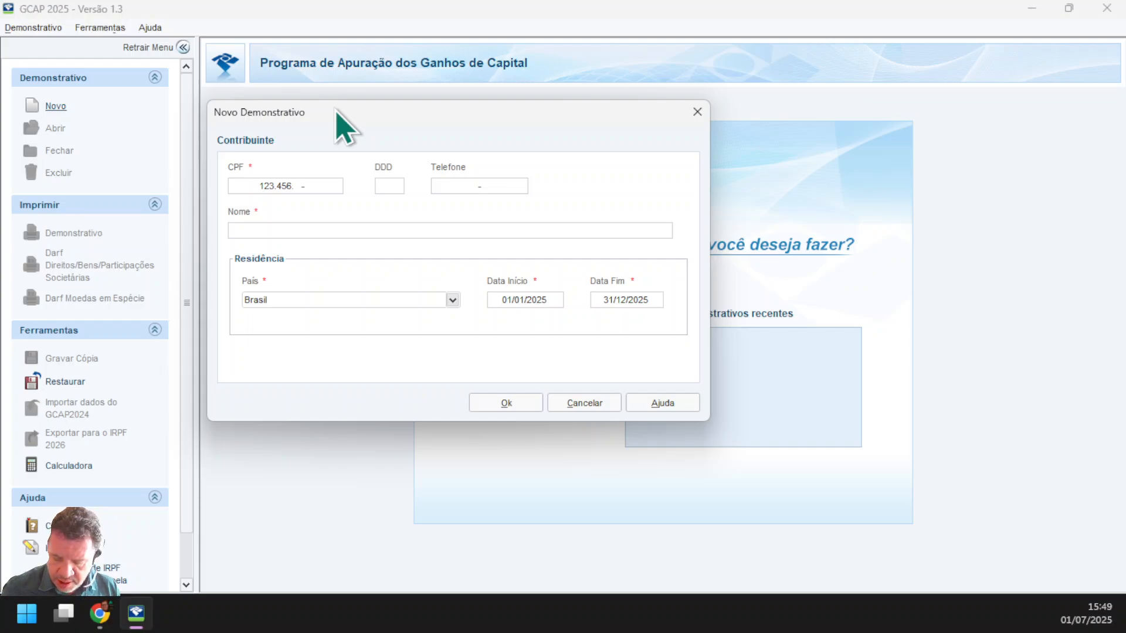
text(789-09)
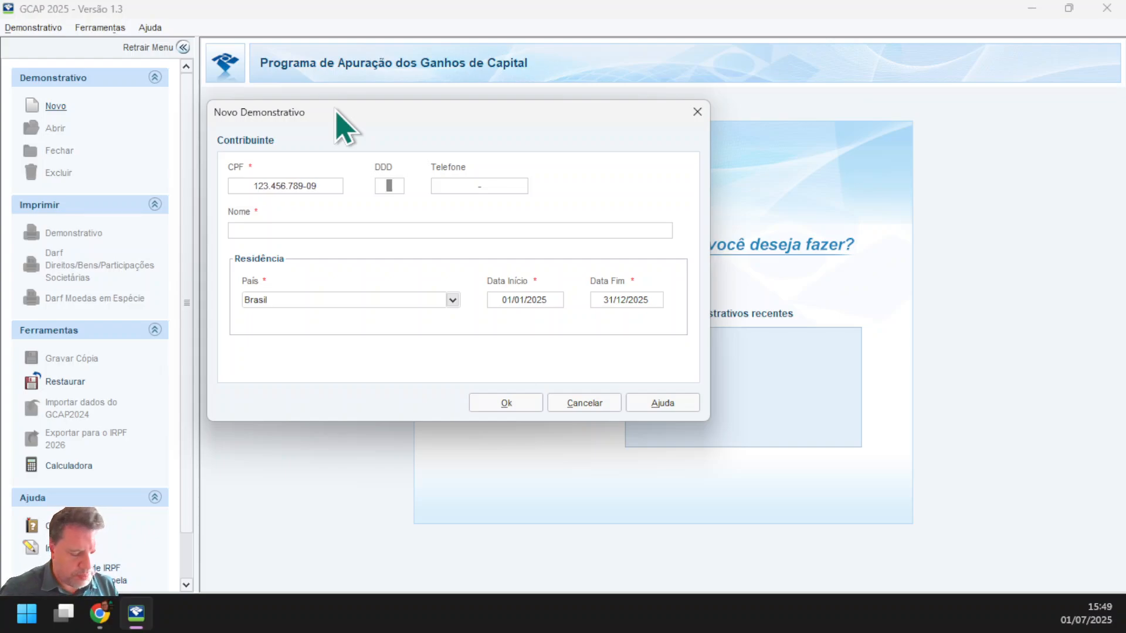
key(Tab)
key(Tab)
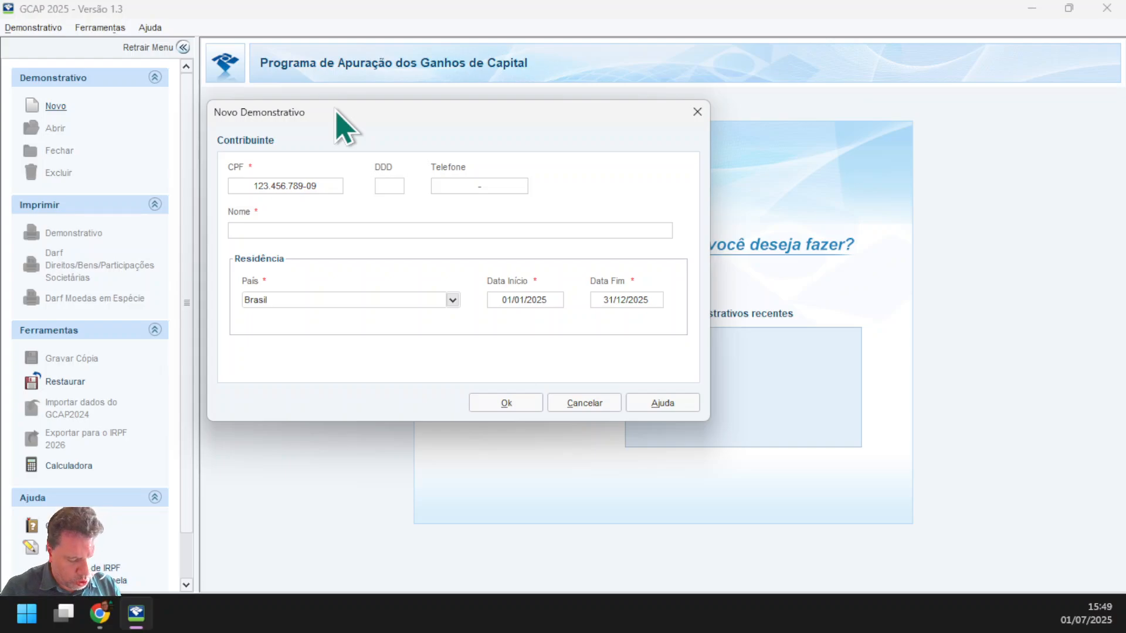
Step: Enter the taxpayer's full name, keep the default residence details, and create the demonstrativo
text(TDSTE T)
key(ctrl+a)
text(TESTE TESTN)
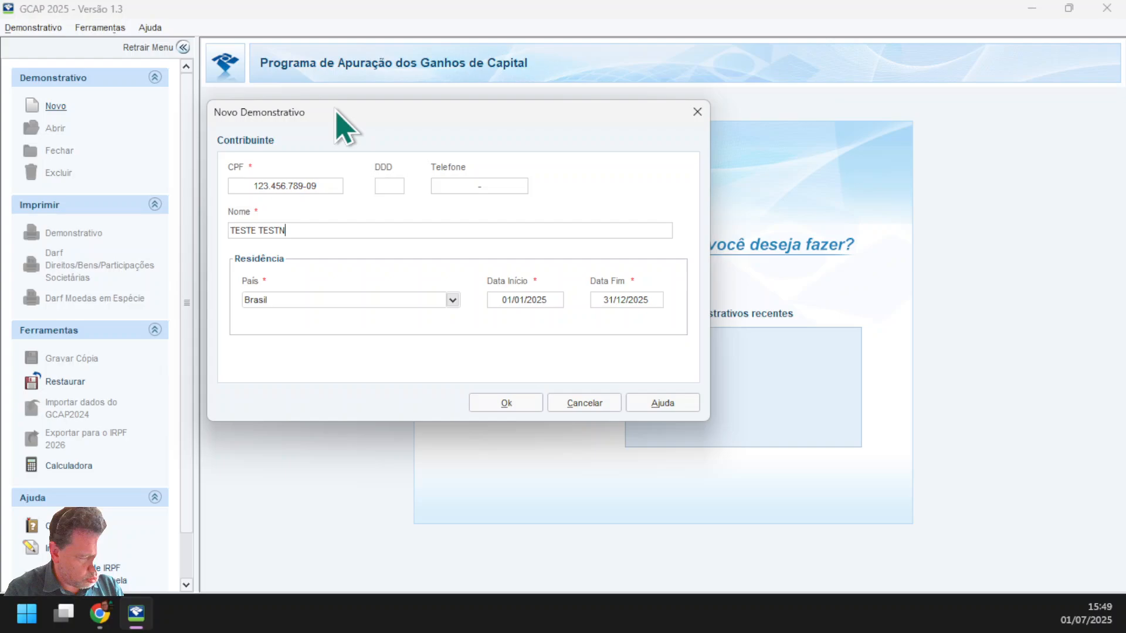
key(BackSpace)
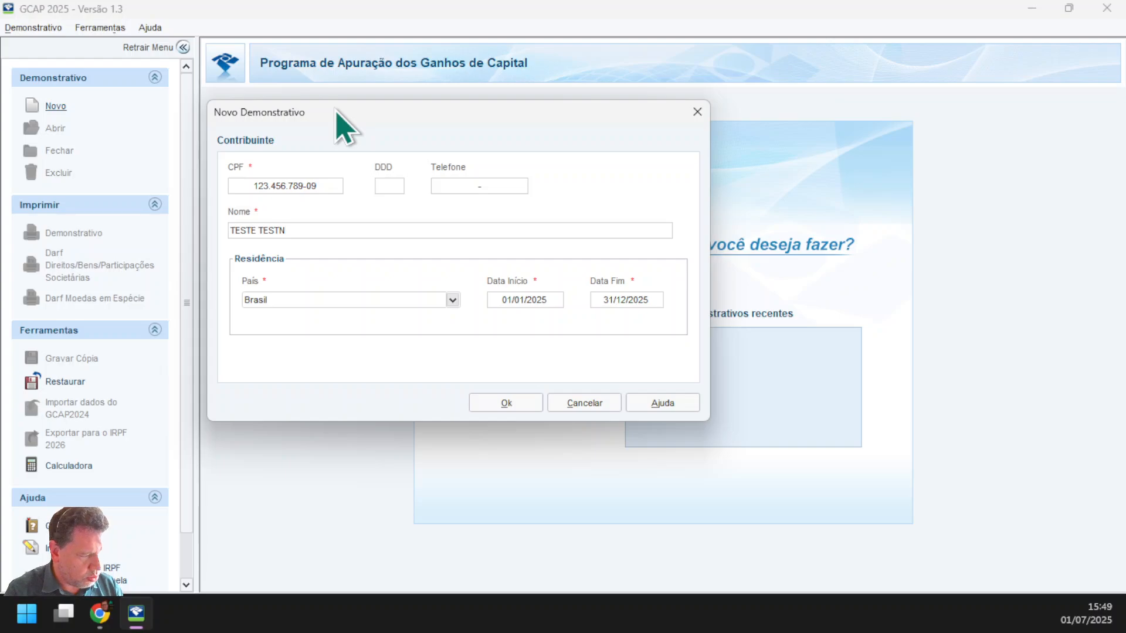
text(ANDO TESTAOD)
key(BackSpace)
key(BackSpace)
key(BackSpace)
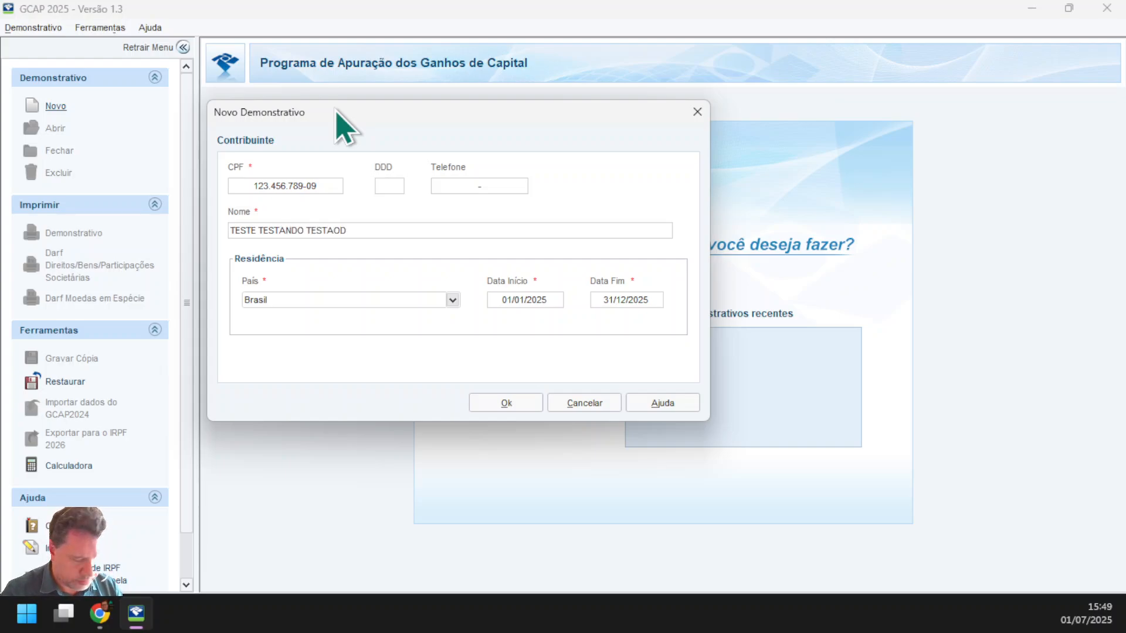
text(ADO)
key(Tab)
key(Tab)
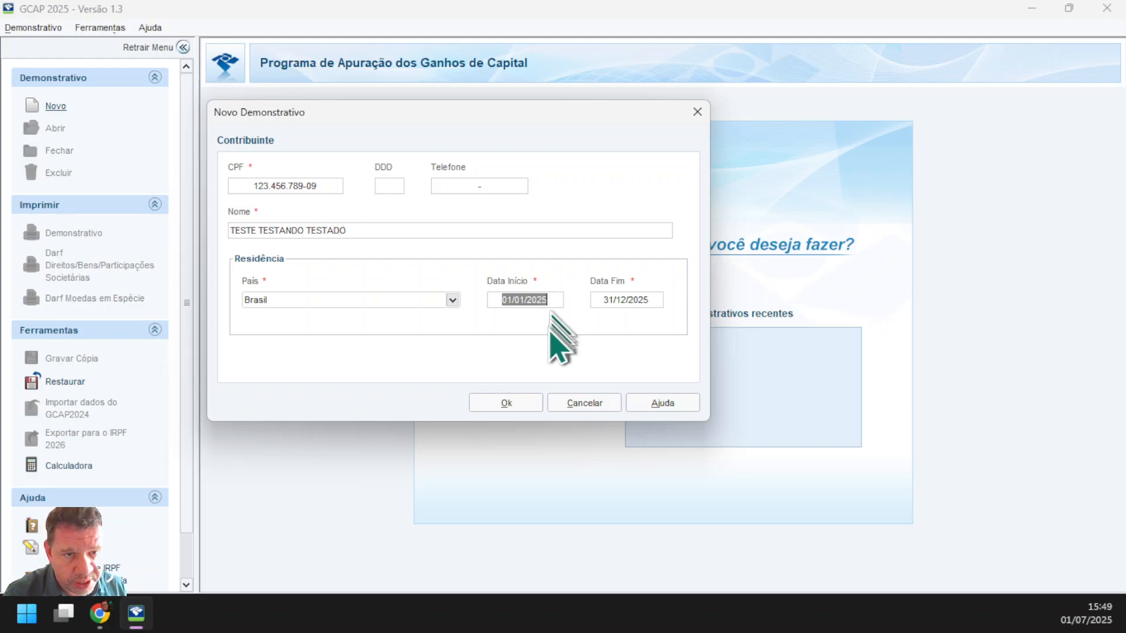
click(507, 403)
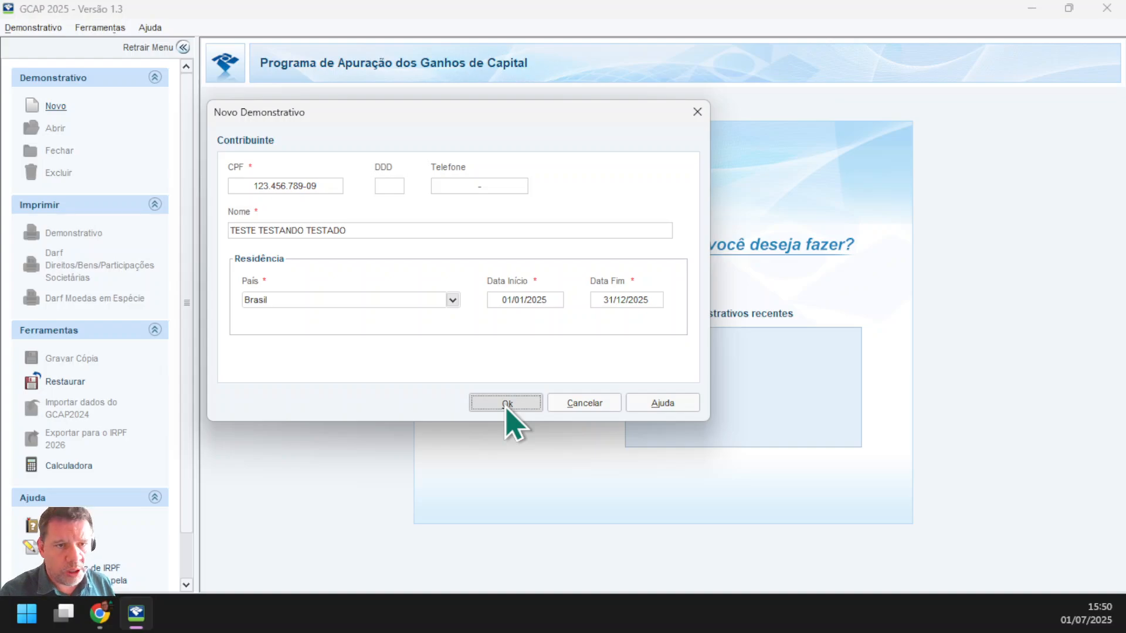
click(507, 405)
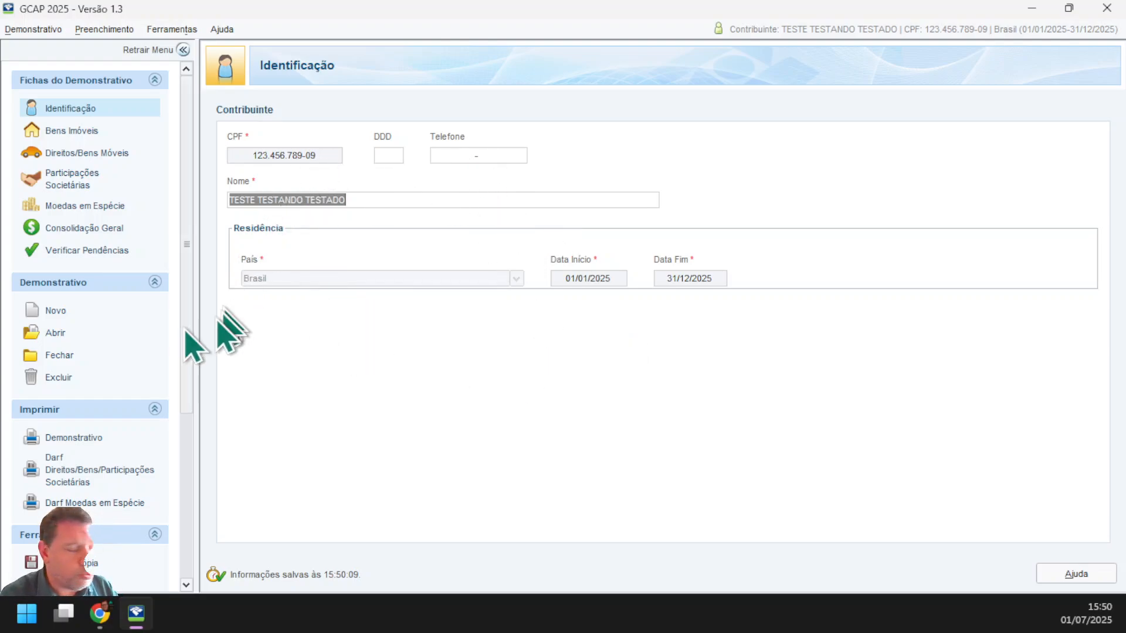
Step: Look through the Bens Imóveis, Direitos/Bens Móveis, Participações Societárias and Moedas em Espécie sheets of the demonstrativo
click(77, 130)
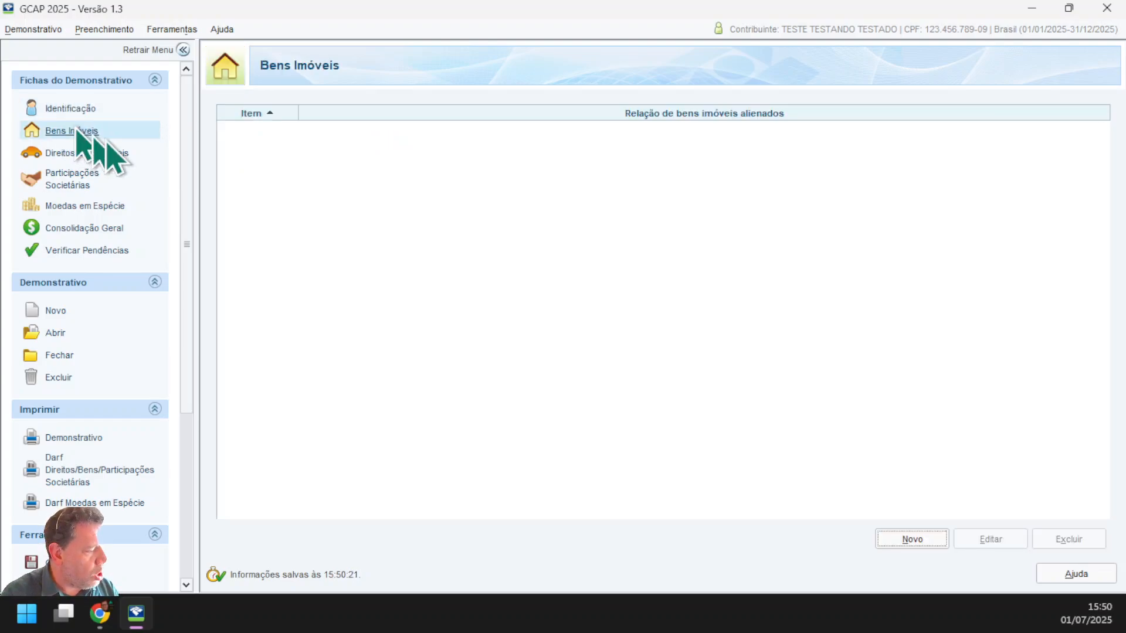
click(113, 153)
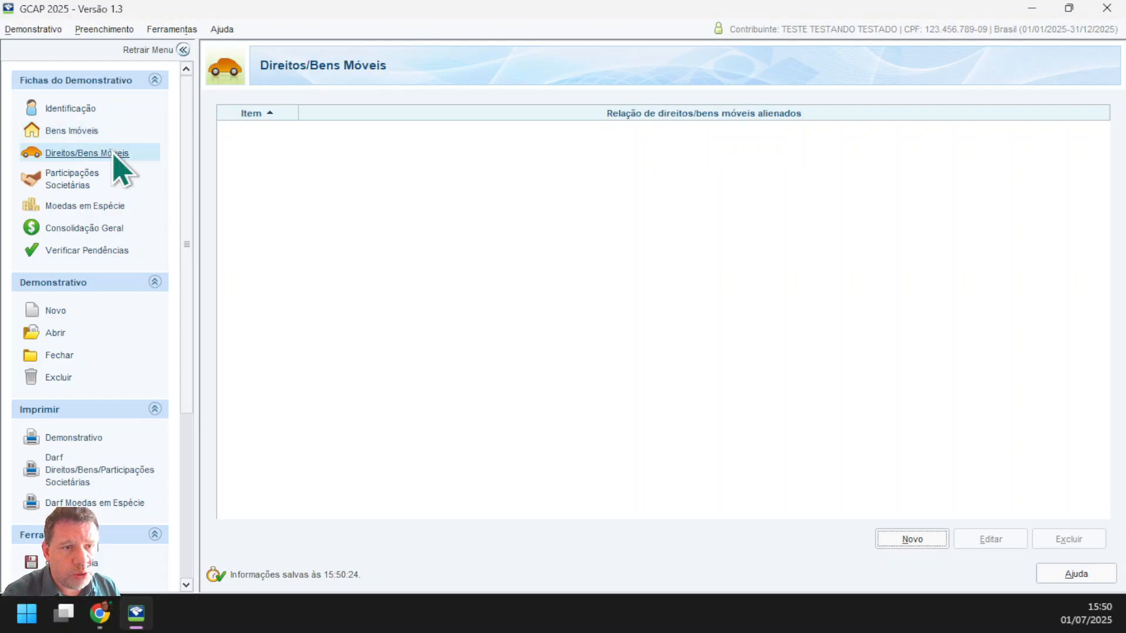
click(76, 179)
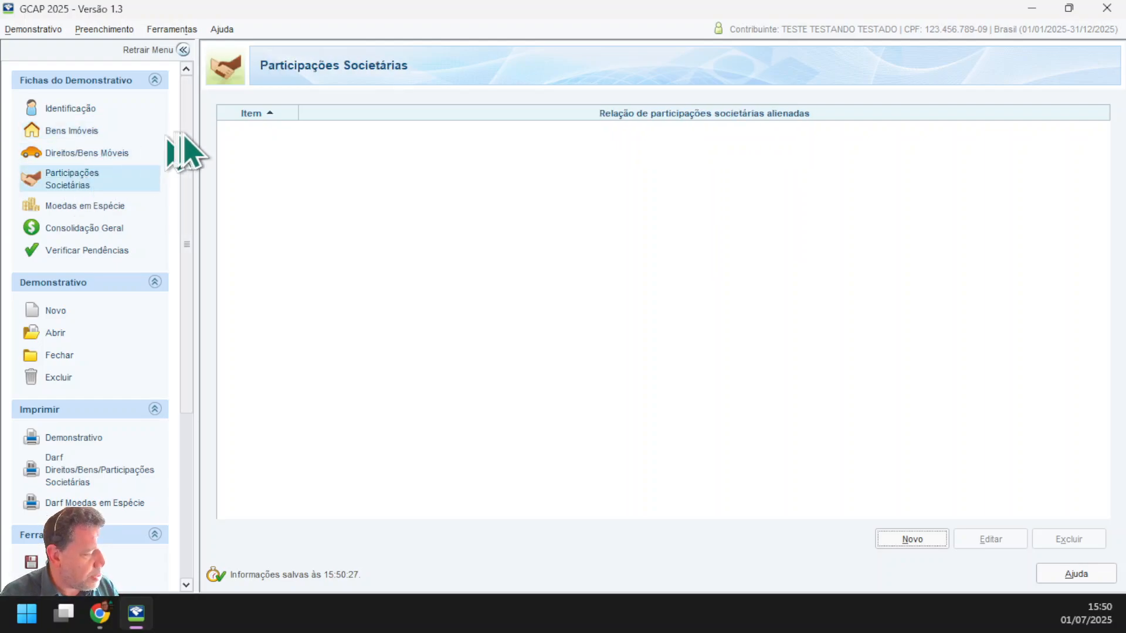
click(104, 205)
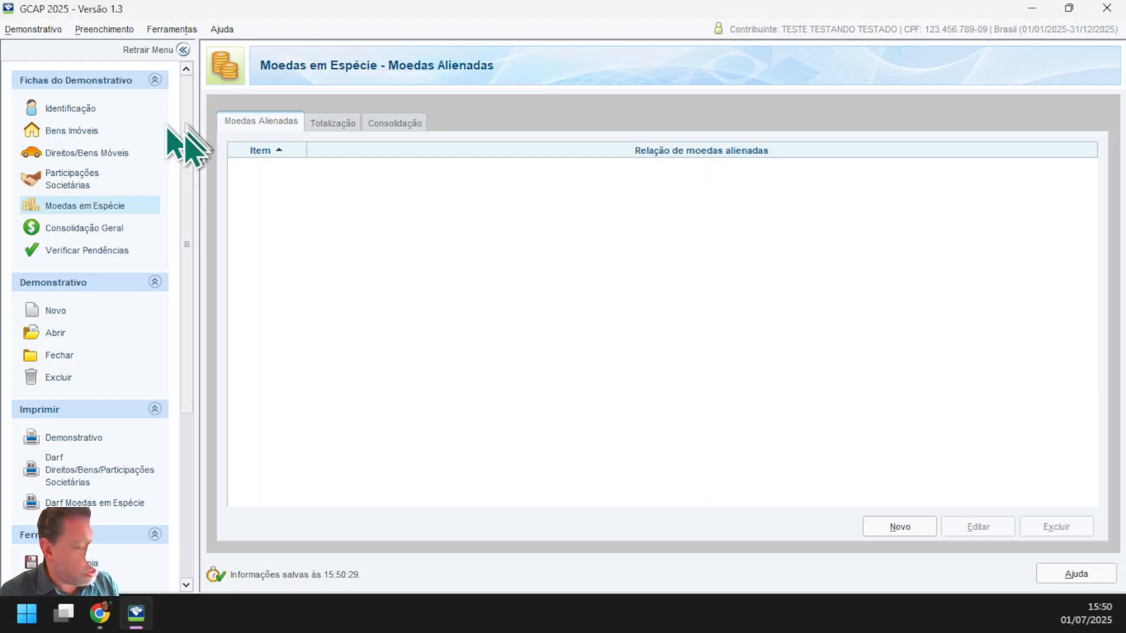
click(72, 184)
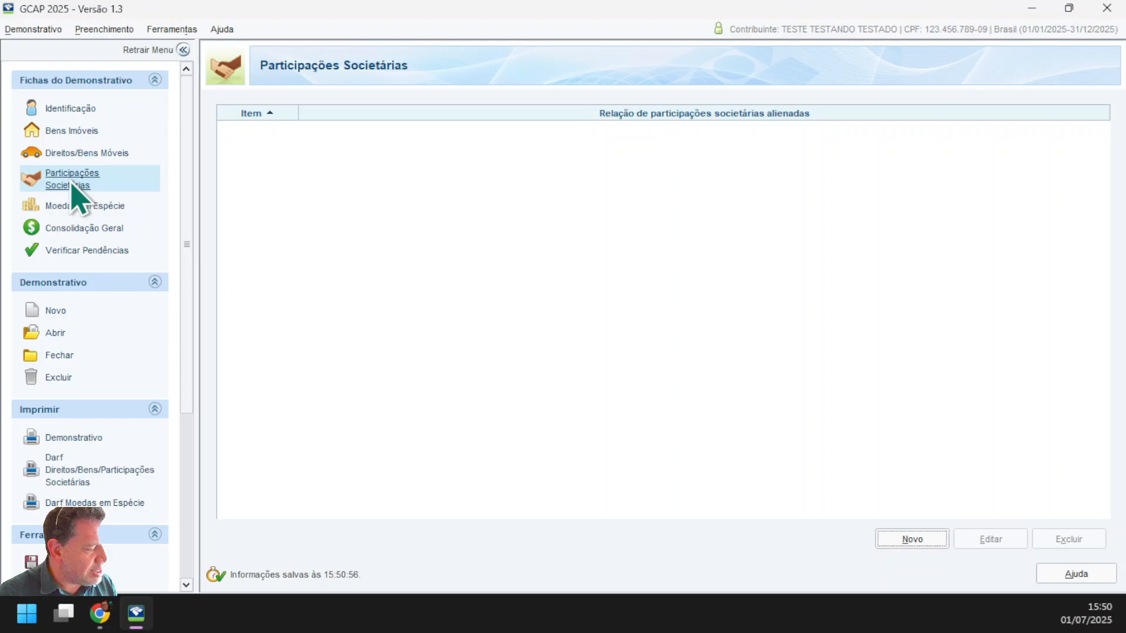
Step: Add a Bens Imóveis item specified as APARTAMENTO EM MARATAÍZES, located in Brasil, with street type Rua
click(80, 130)
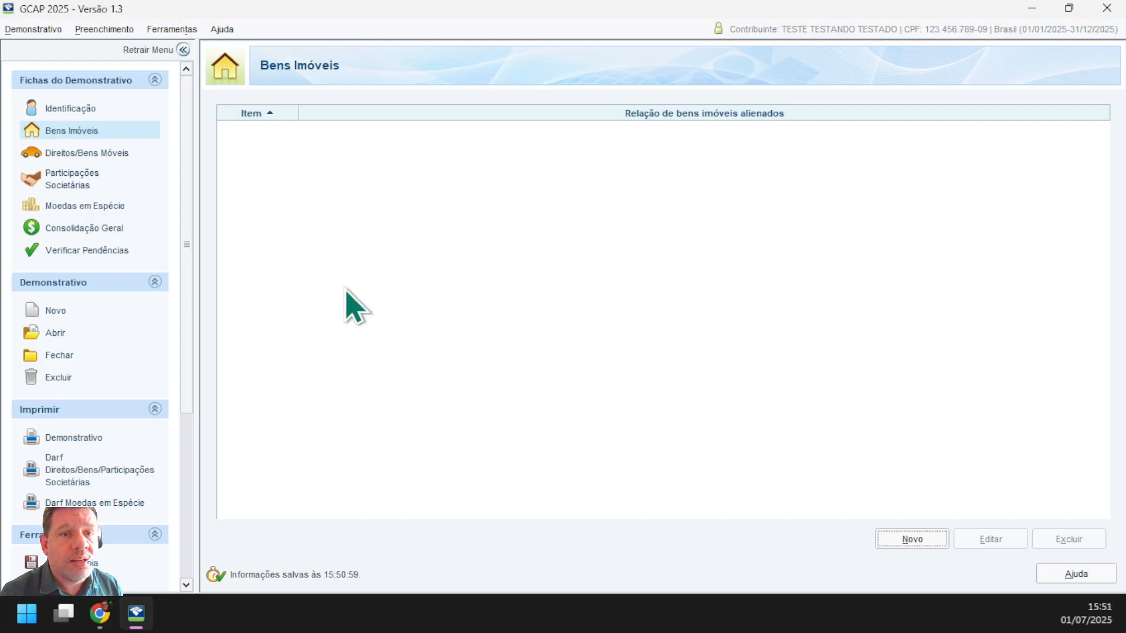
click(909, 539)
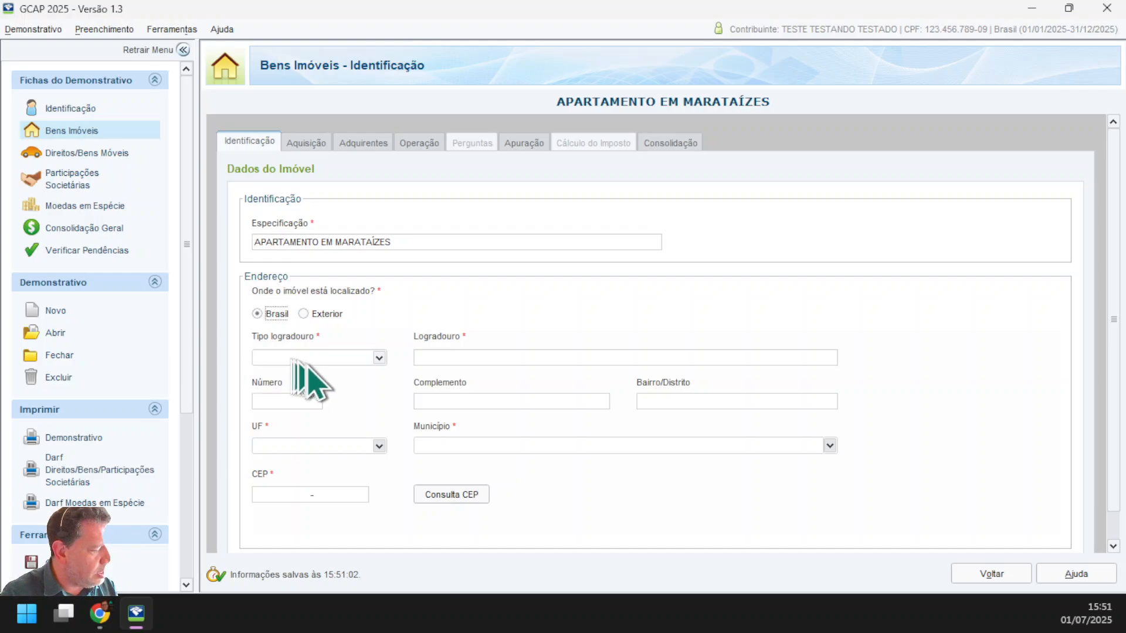
click(378, 358)
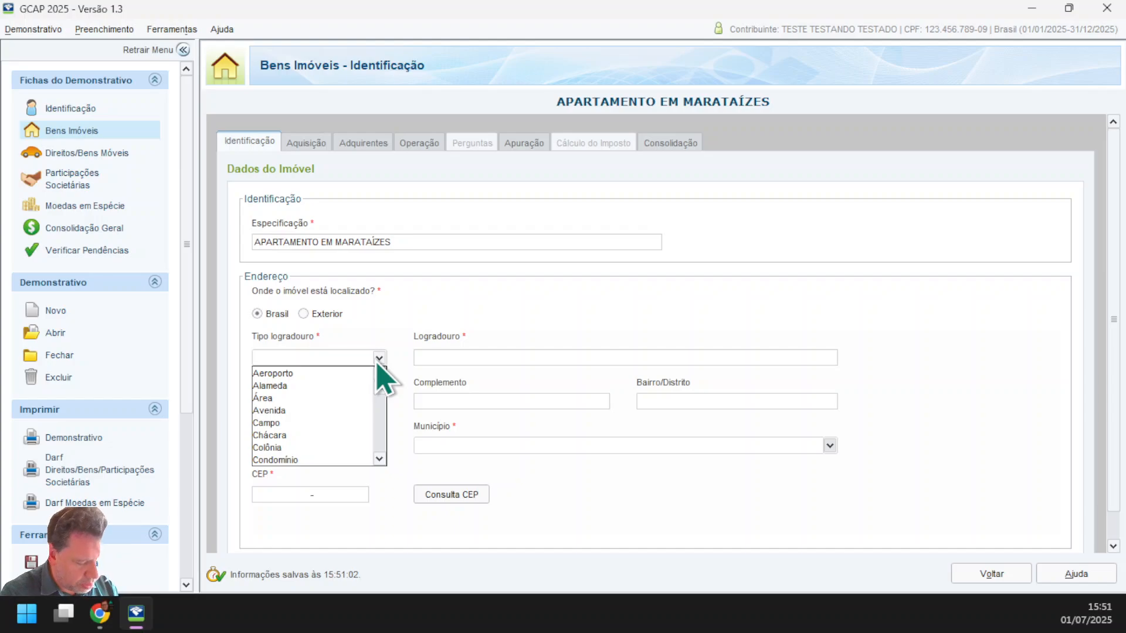
key(r)
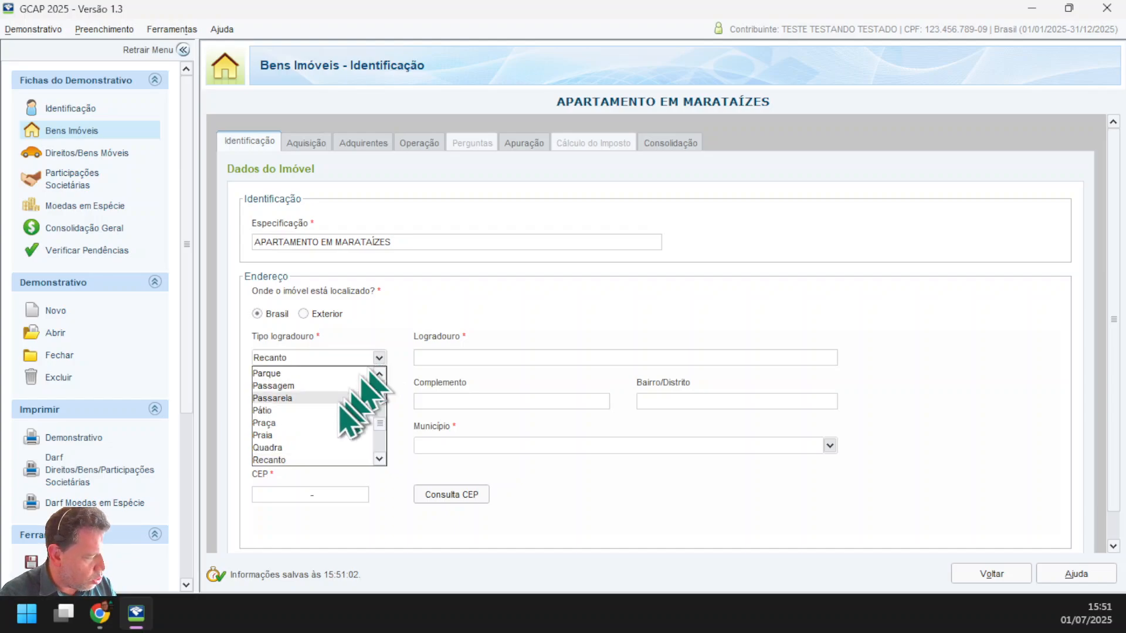
scroll(322, 393, down, 2)
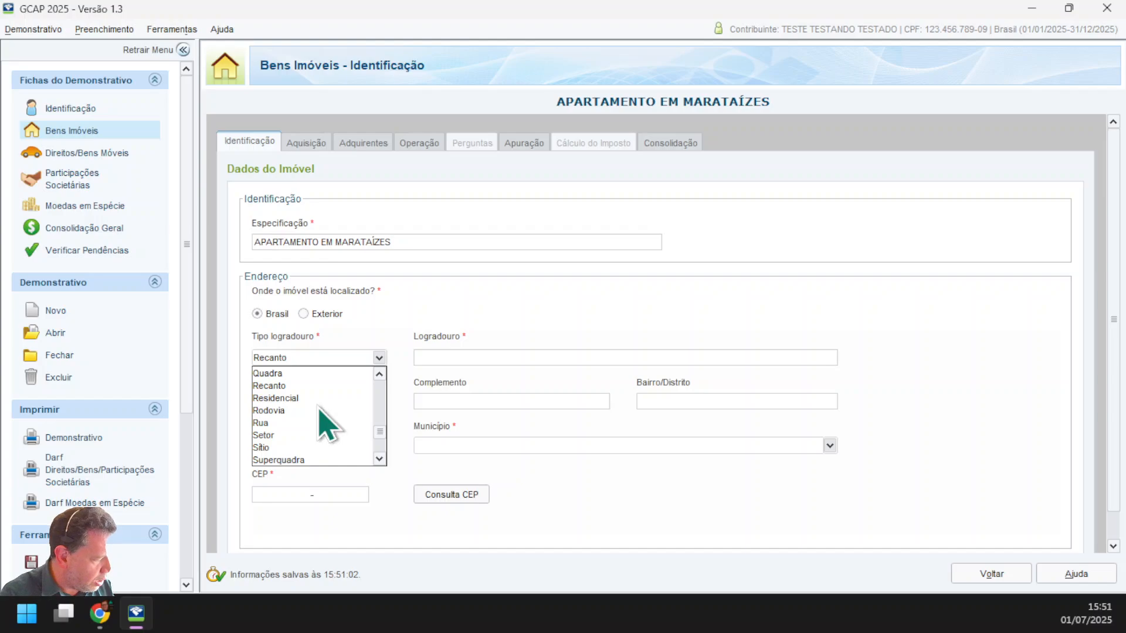
click(319, 423)
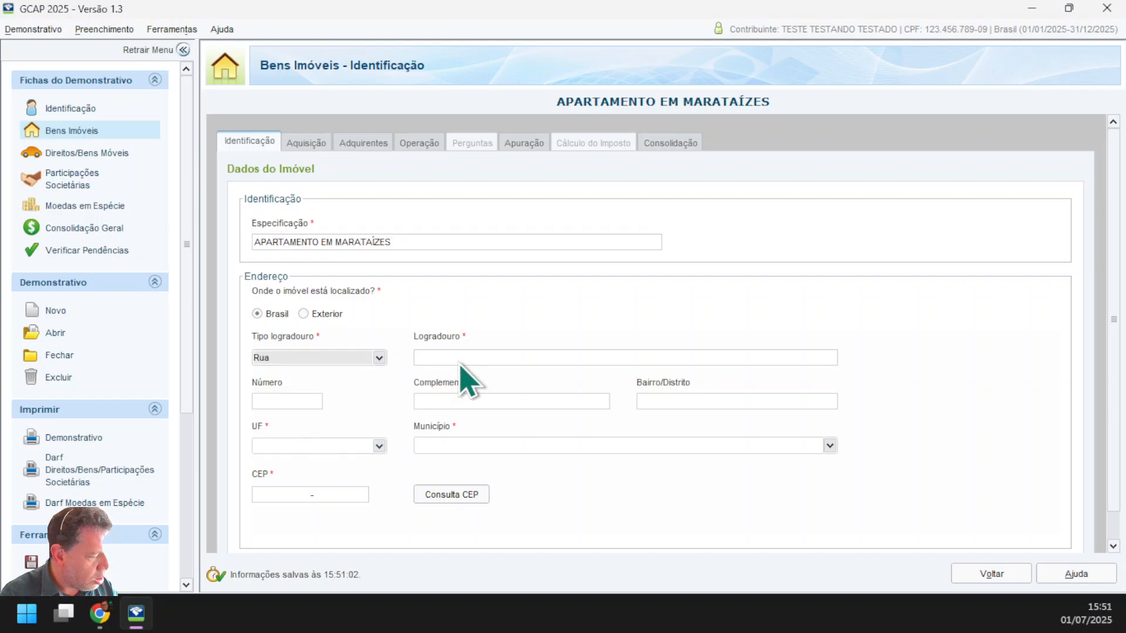
Step: Fill in the property's address with street teste, number sn, district teste, state ES - Espírito Santo and municipality Marataizes
click(461, 359)
text(teste)
key(Tab)
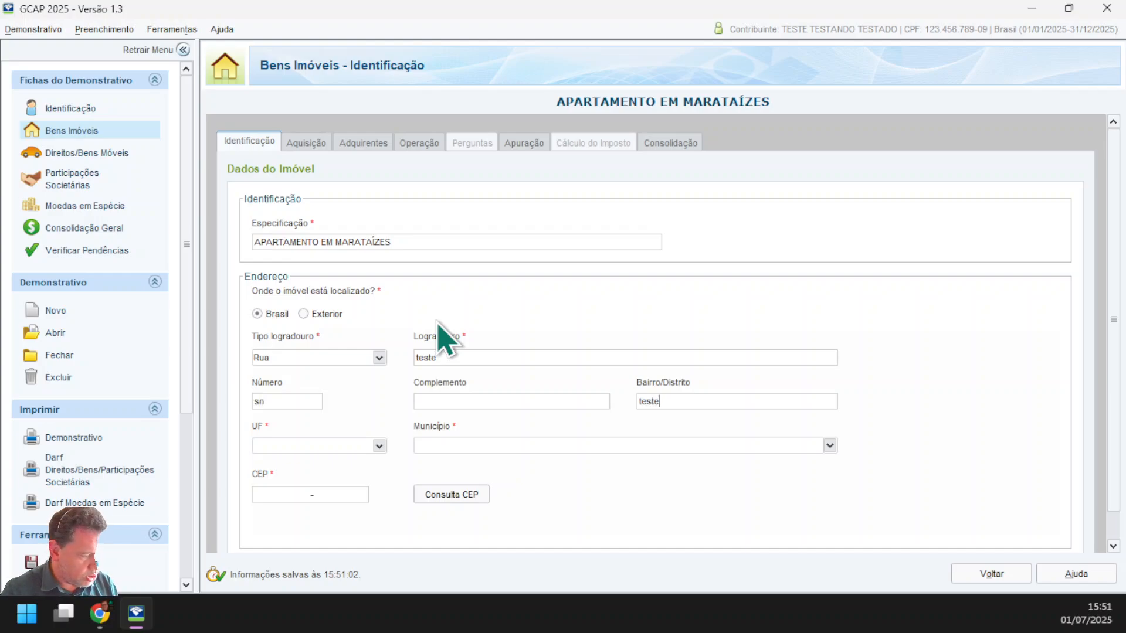
key(Tab)
key(e)
key(Tab)
text(m)
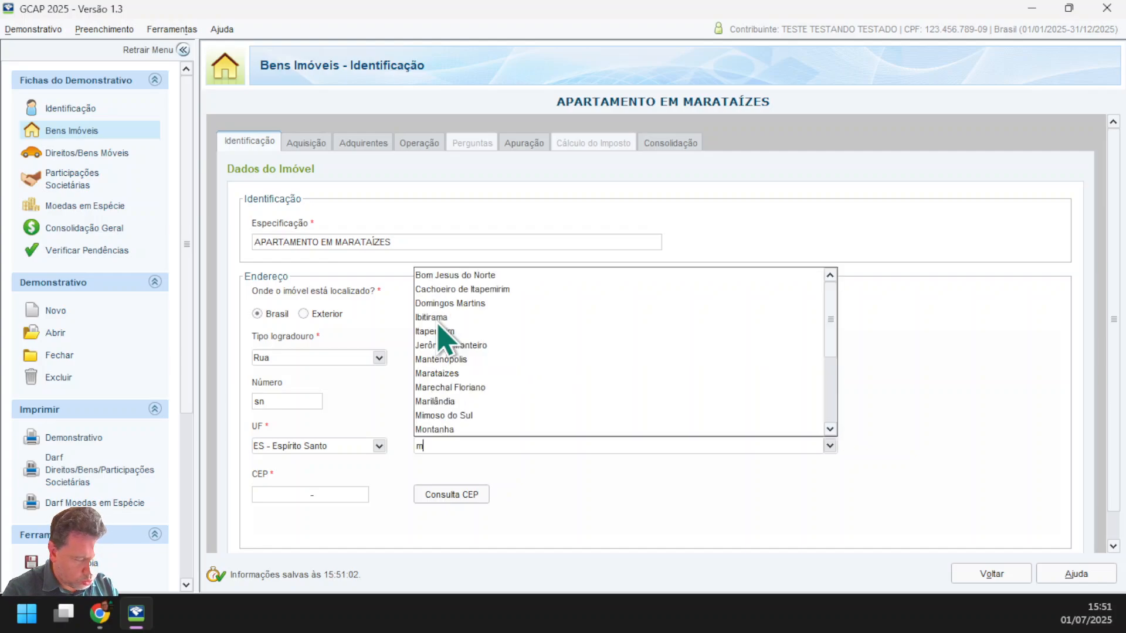
text(ara)
key(Down)
key(Tab)
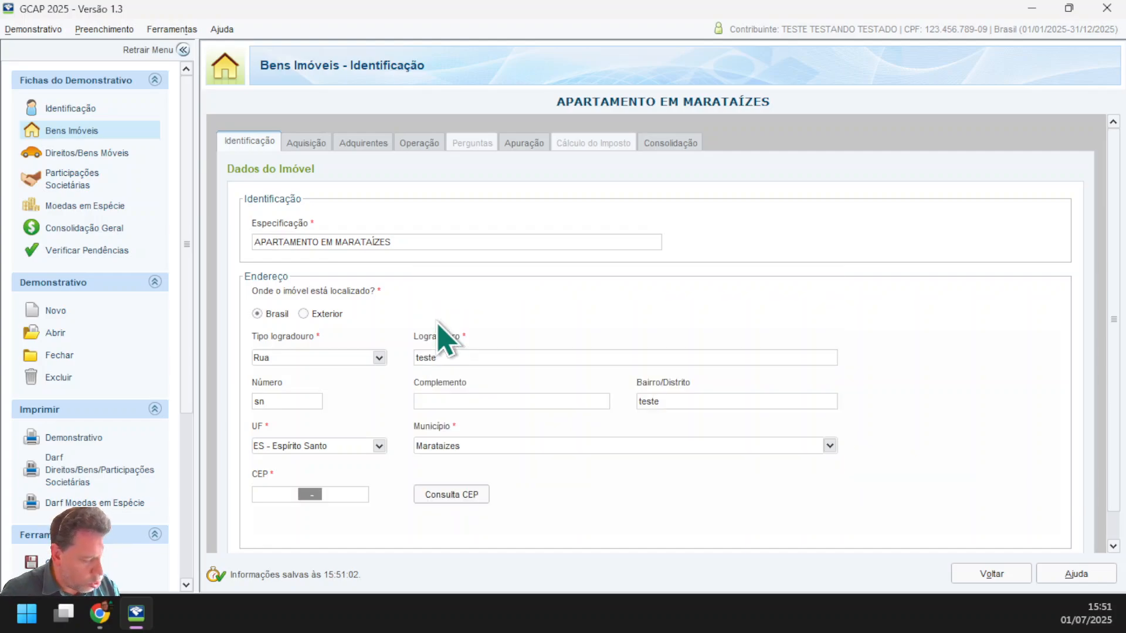
Step: Enter the property's complete postal code (CEP) in its address data, correcting the incomplete entry
text(29000-00)
key(Tab)
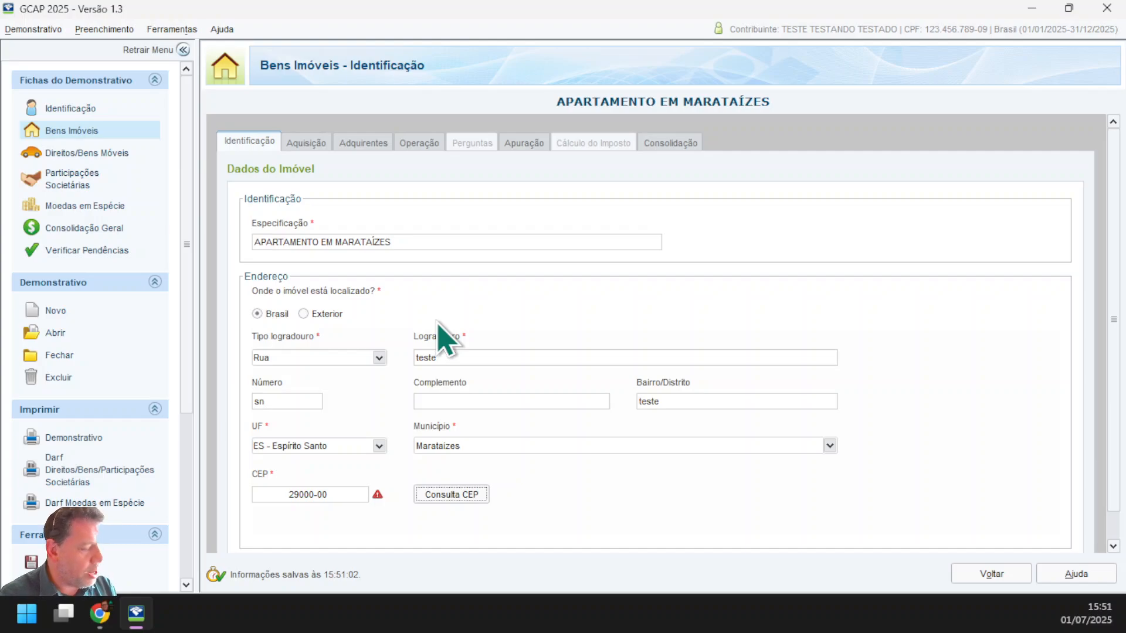
click(293, 494)
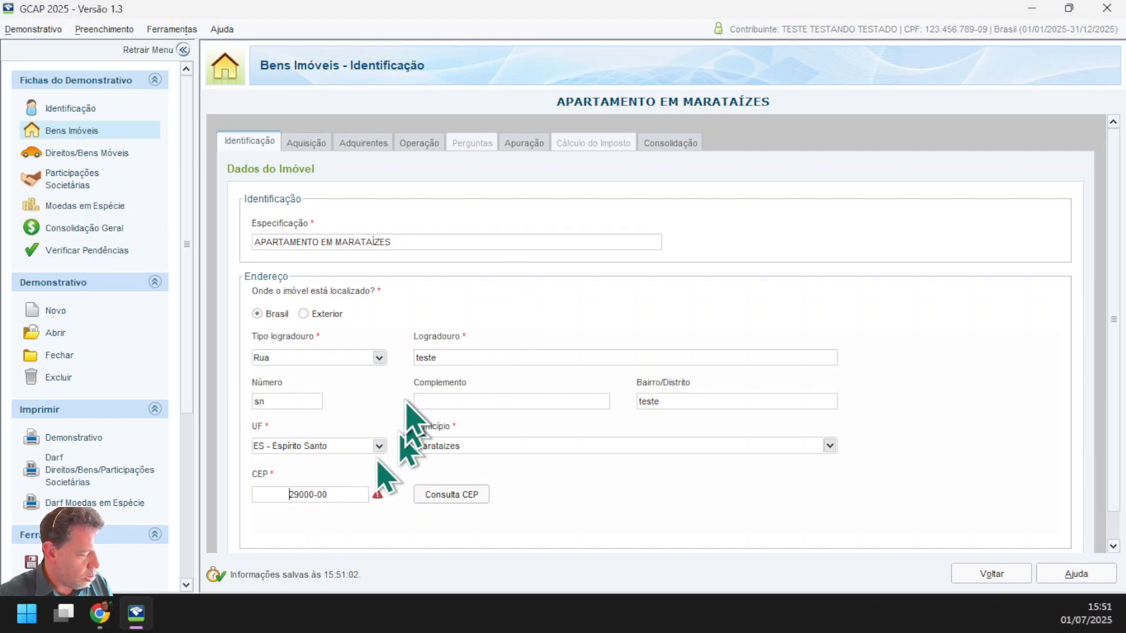
key(ctrl+a)
text(29000-)
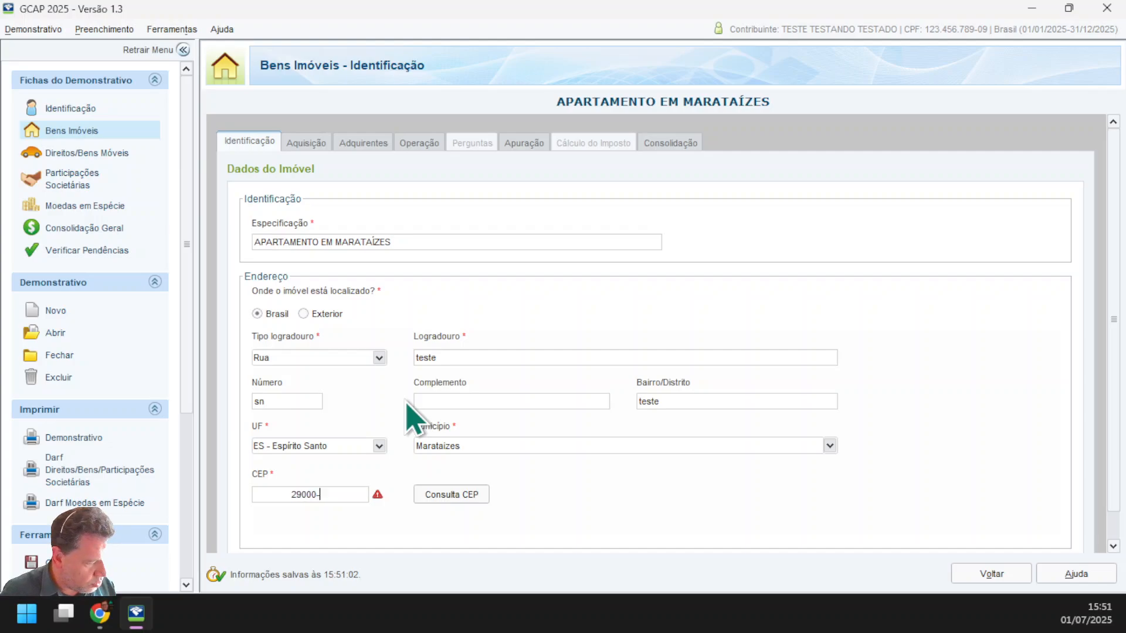
text(000)
key(Tab)
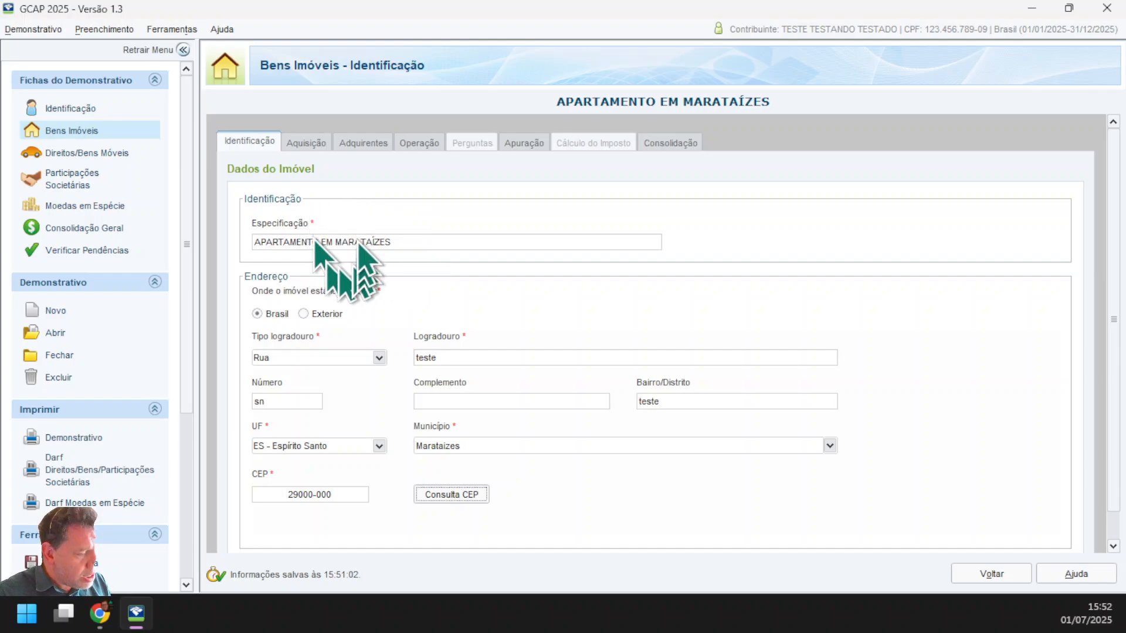
Step: Set the acquisition date to 09/11/2021 and answer Não to construction, expansion, renovation or acquisition in parts on different dates
click(307, 148)
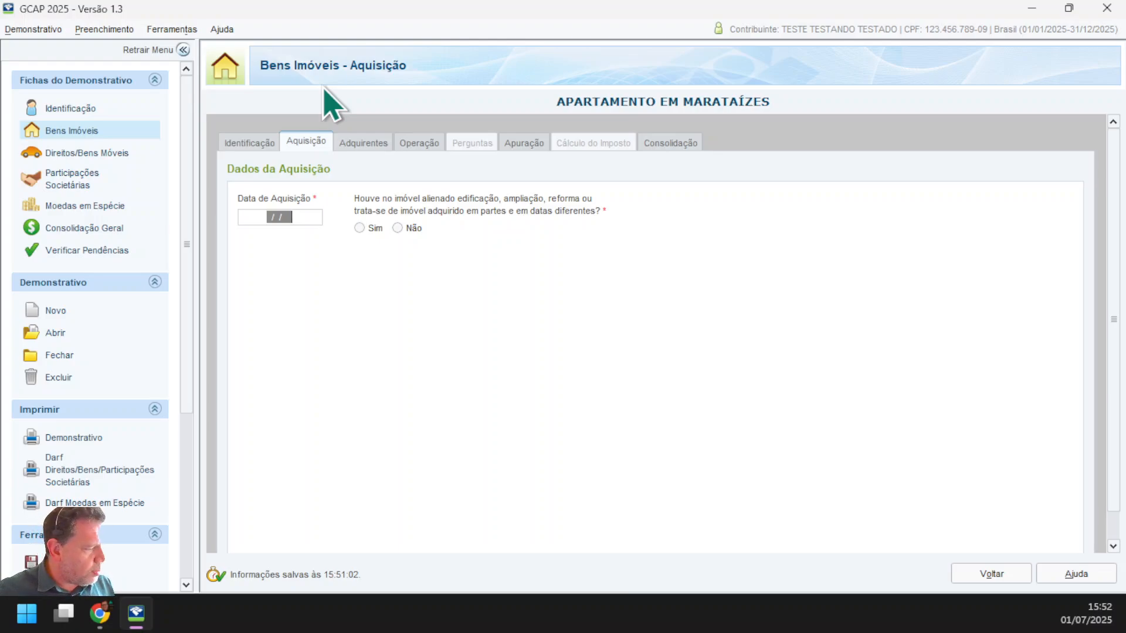
text(09/11/)
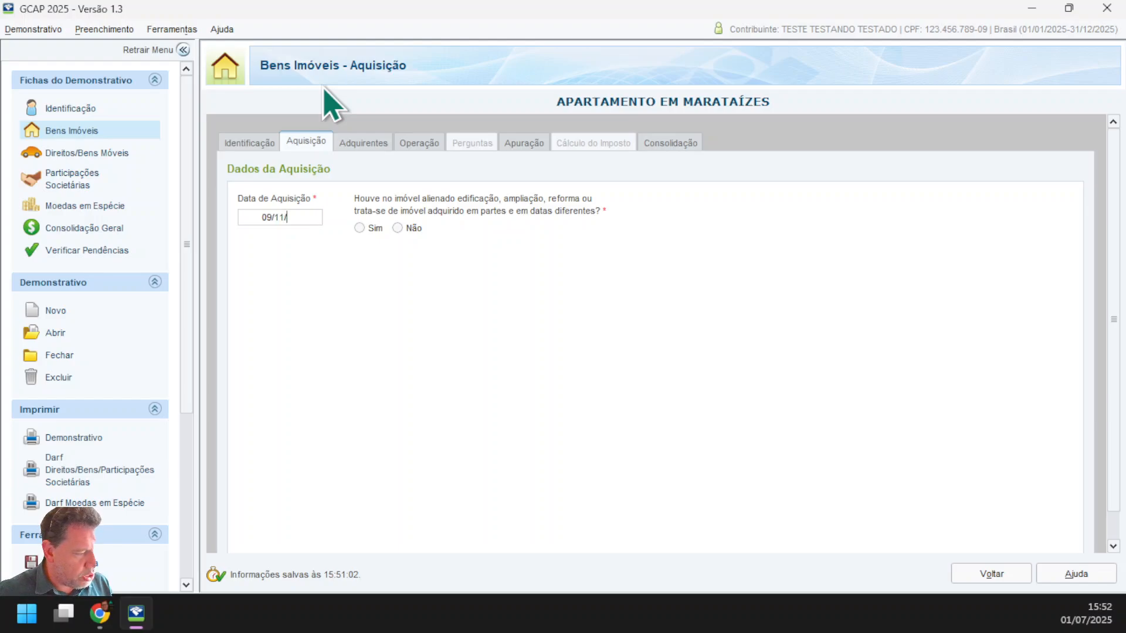
text(2021)
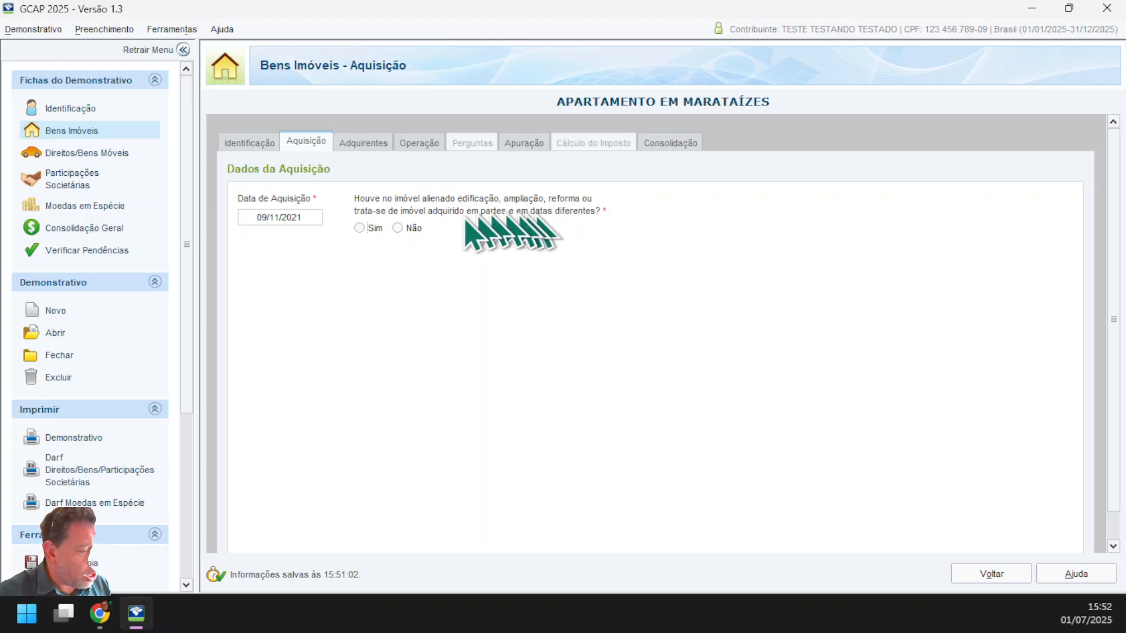
click(401, 229)
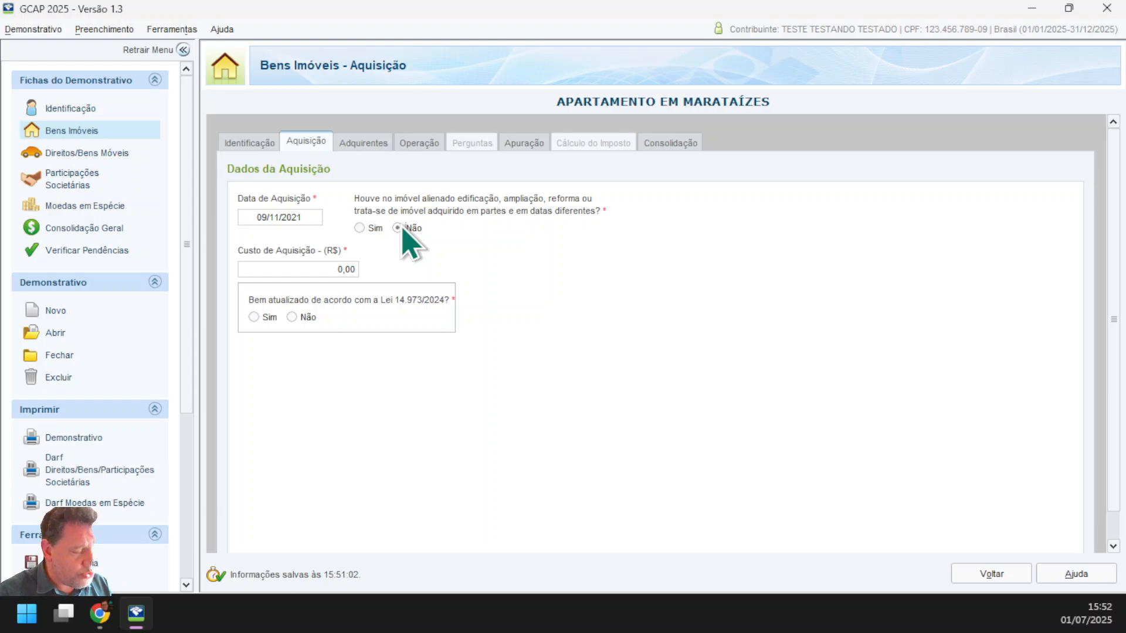
click(359, 228)
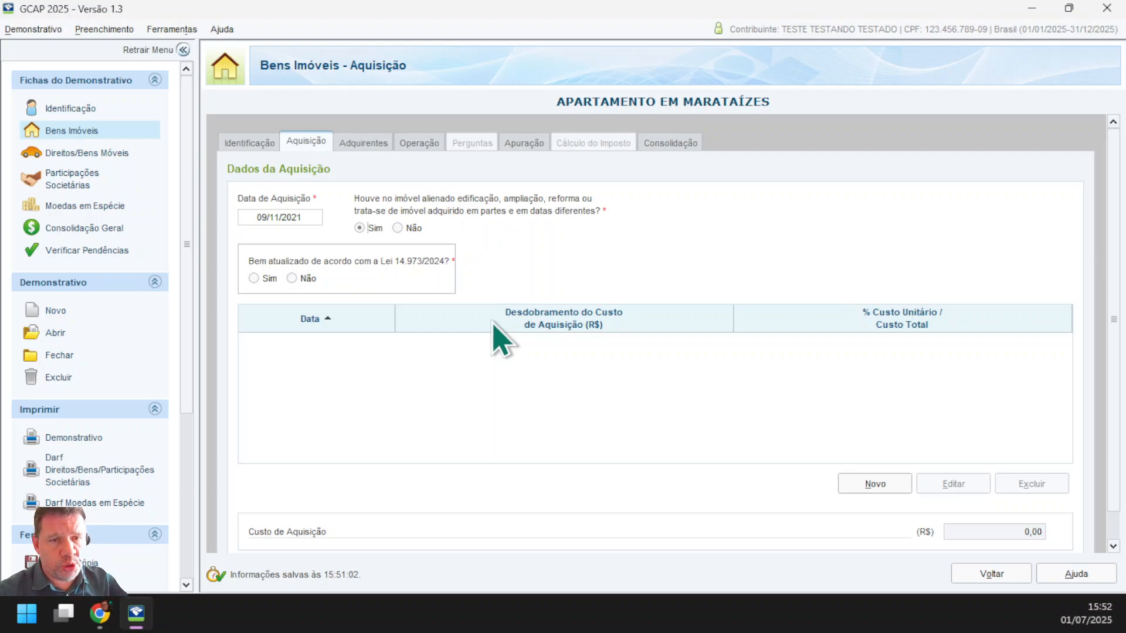
click(398, 228)
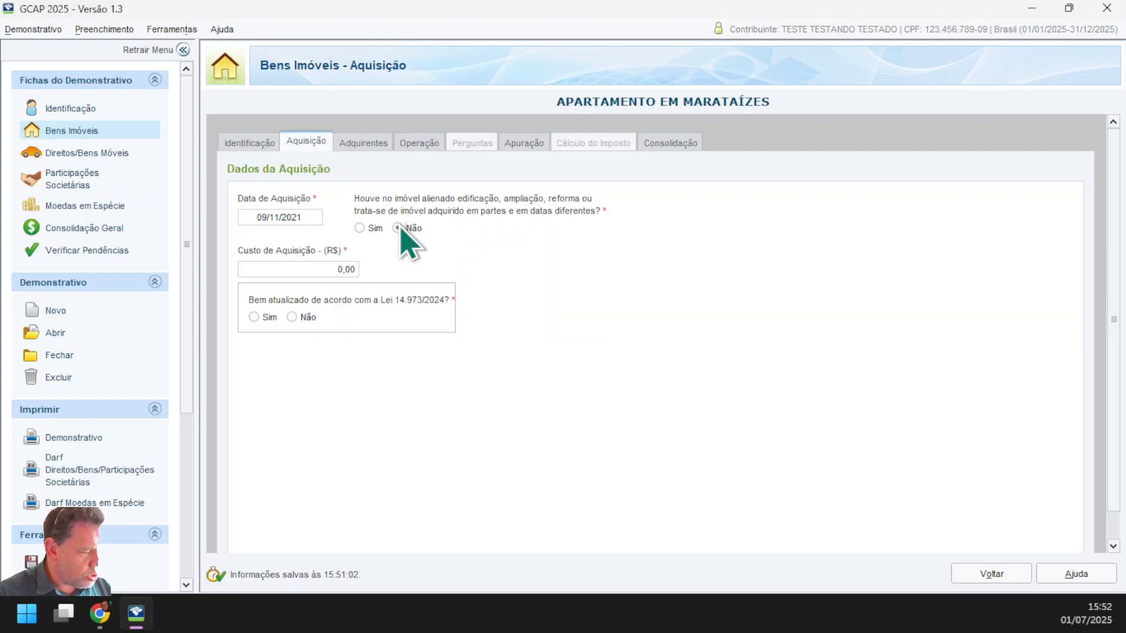
Step: Set the acquisition cost to R$ 41.063,00 and answer Não to the asset being updated under Lei 14.973/2024
click(290, 267)
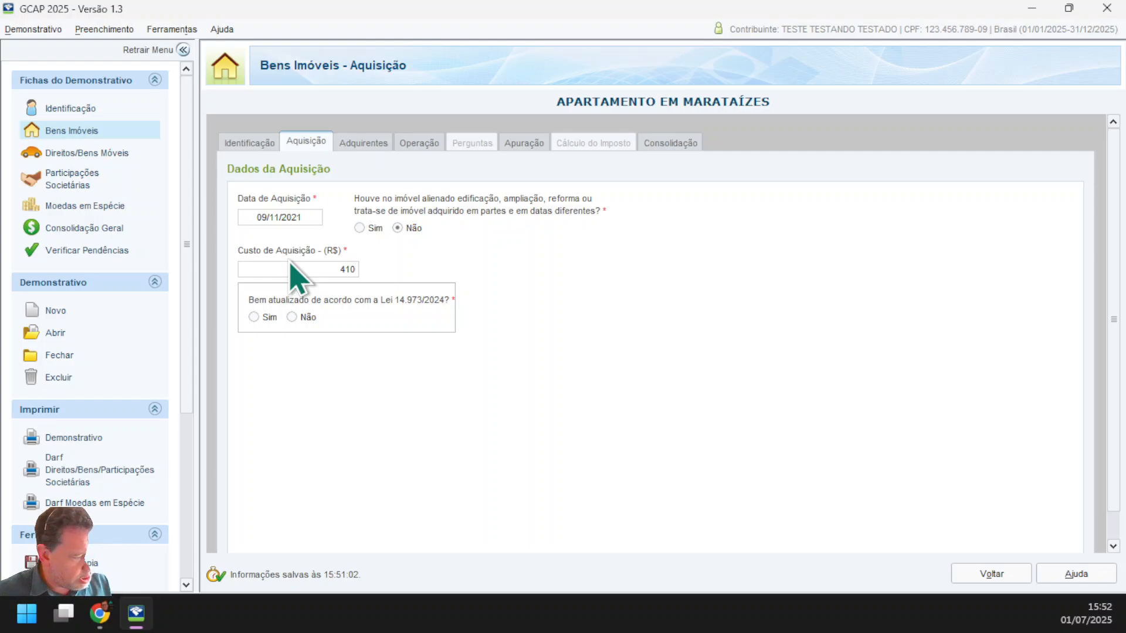
text(41063)
key(Tab)
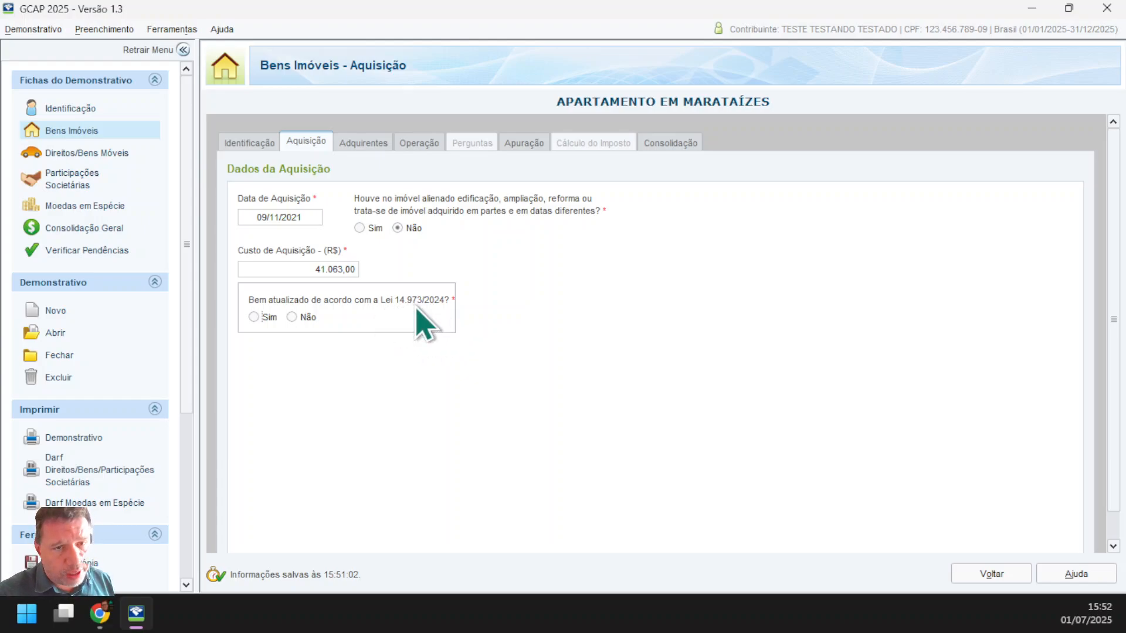
click(292, 316)
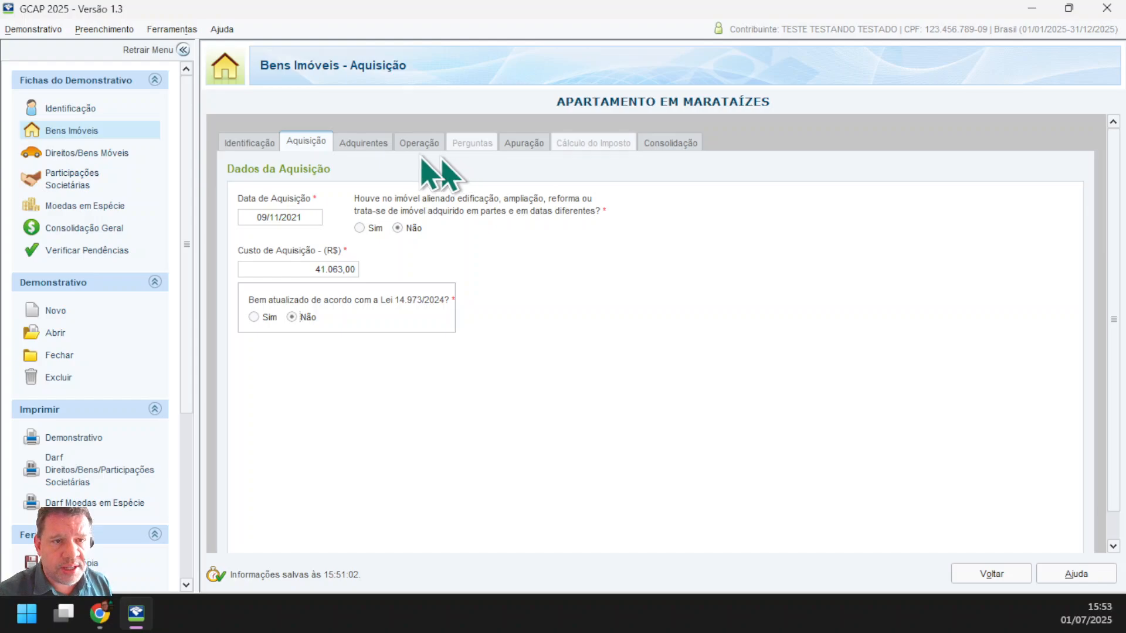
Step: Review the apartment's Identificação, Operação, Adquirentes and Aquisição sheets, including the blank buyer form, without adding a buyer
click(252, 146)
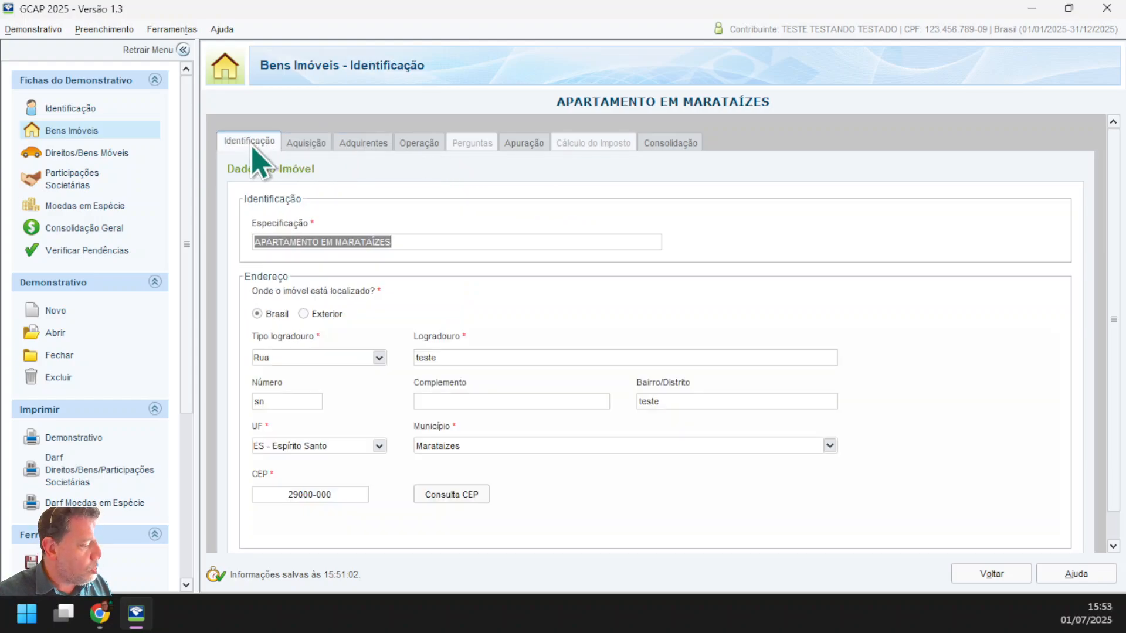
click(292, 243)
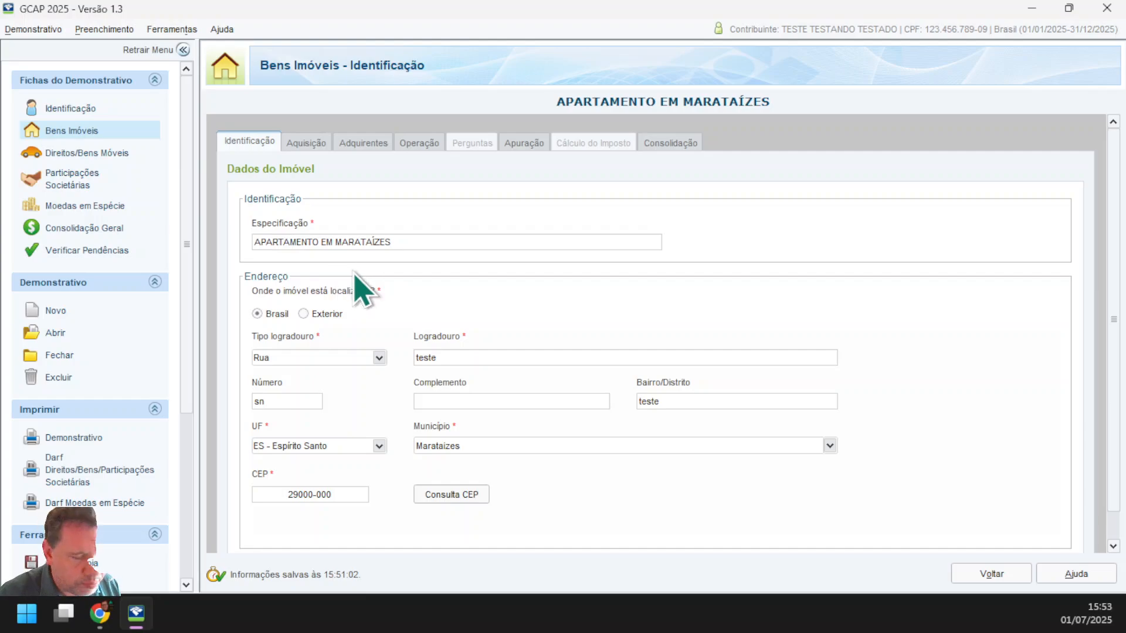
click(420, 143)
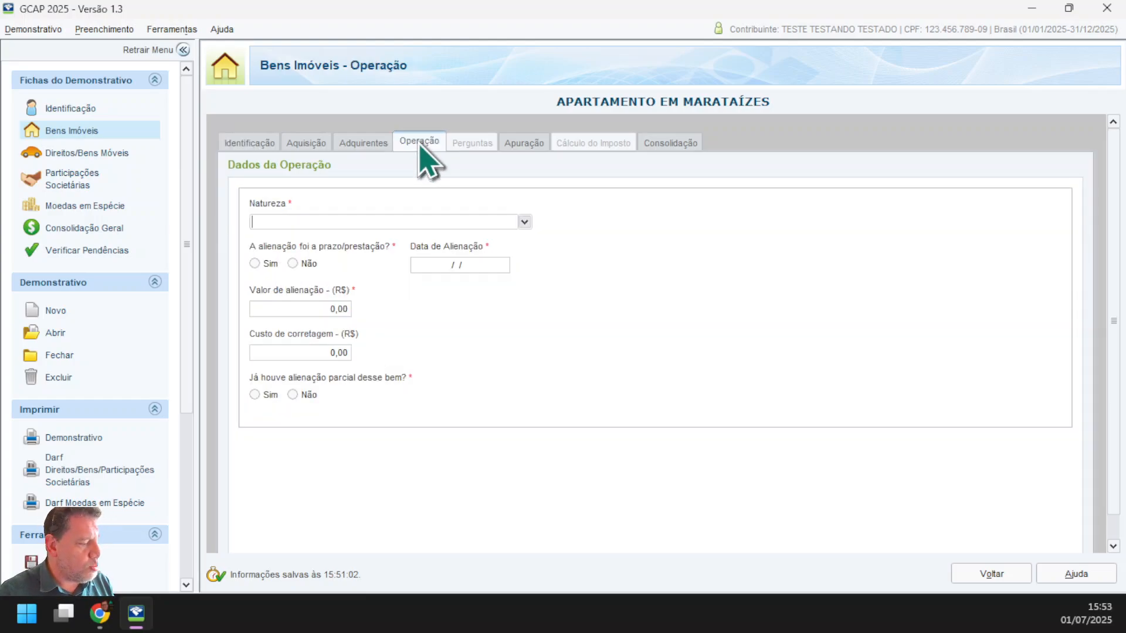
click(364, 142)
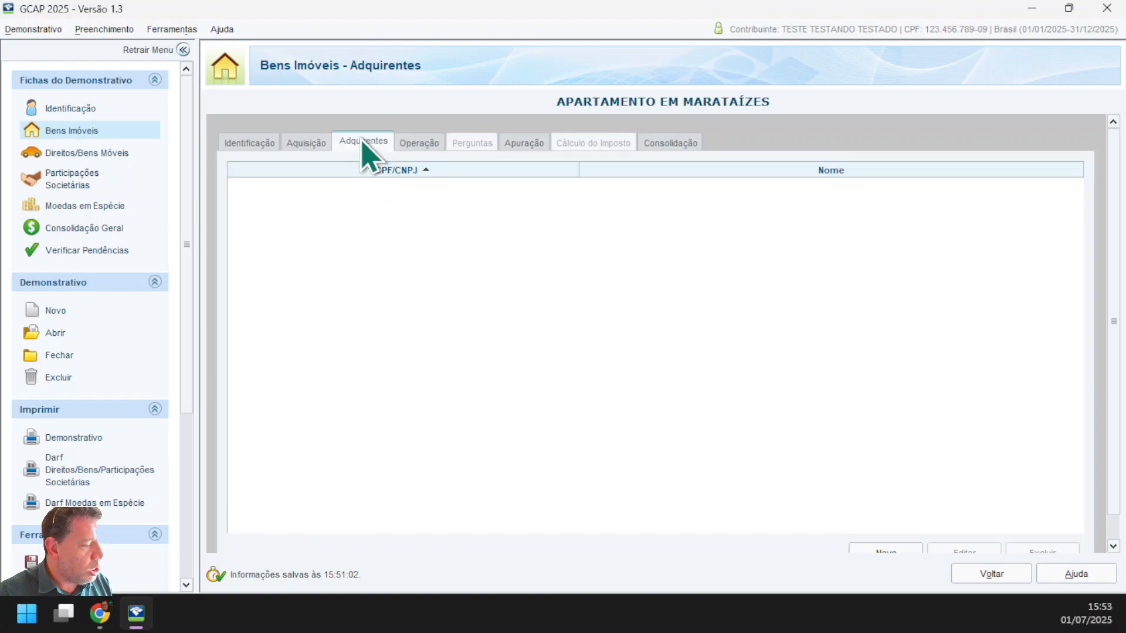
click(307, 142)
click(282, 217)
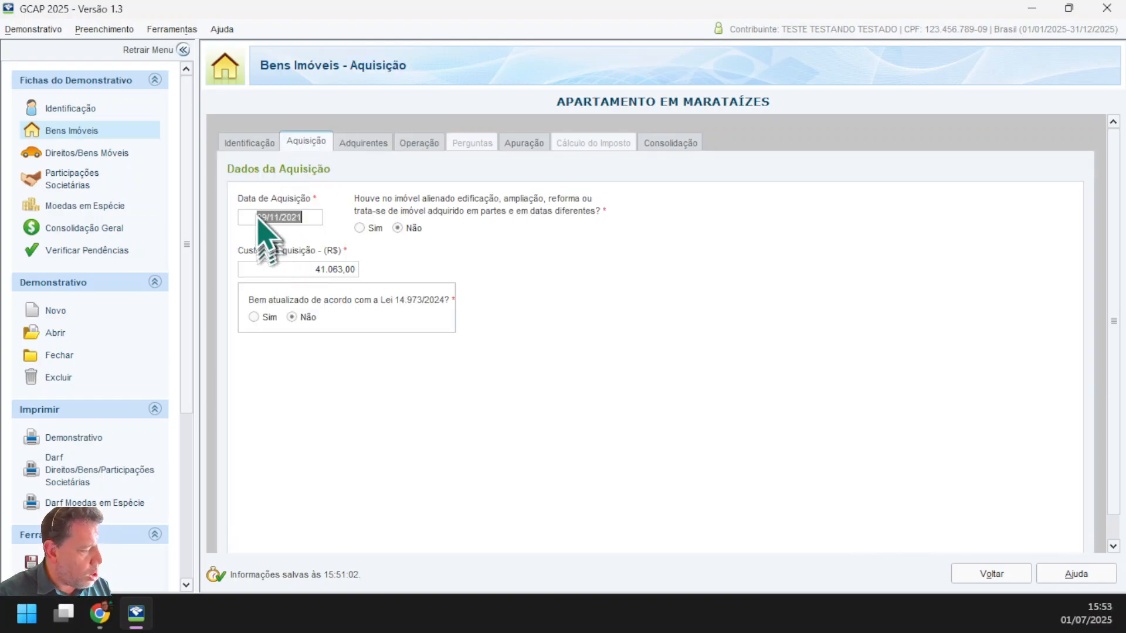
click(365, 144)
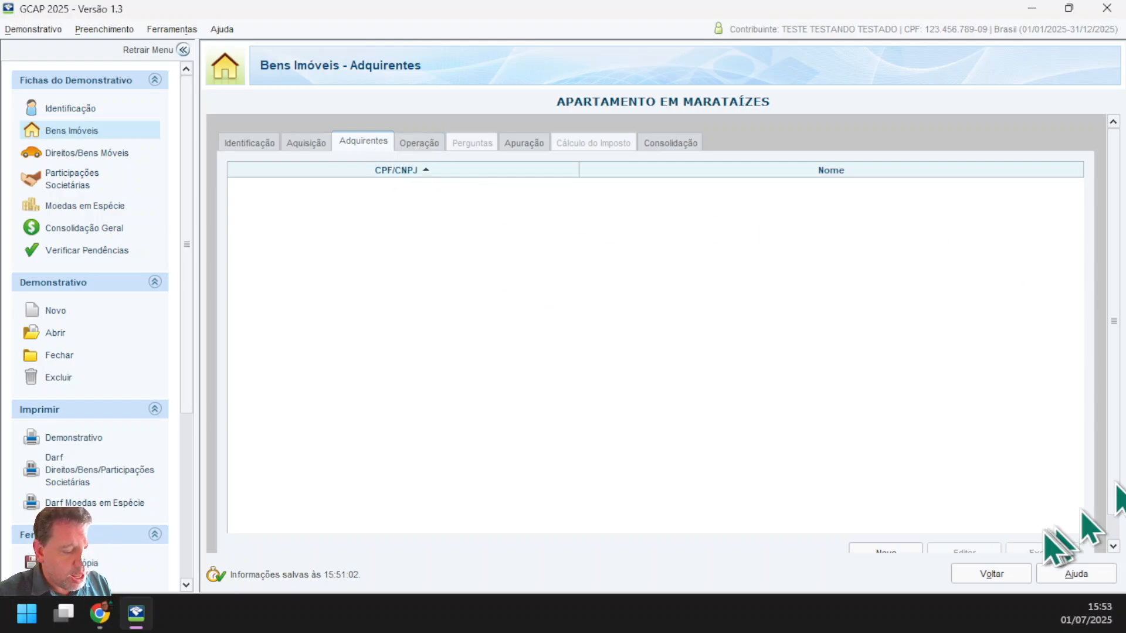
scroll(1118, 349, down, 1)
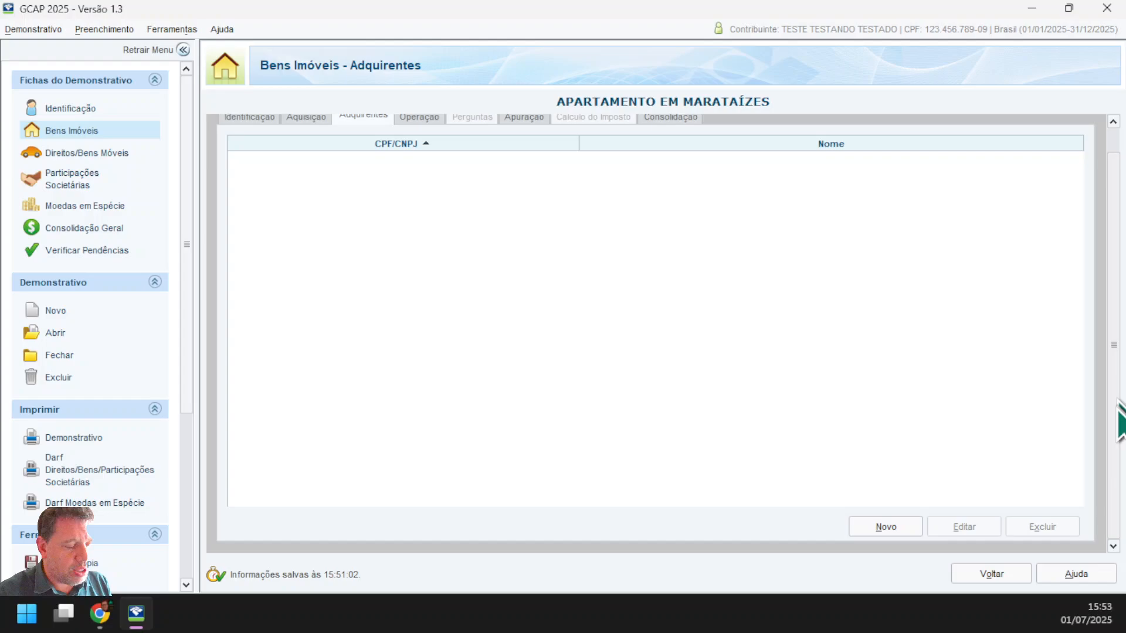
click(892, 526)
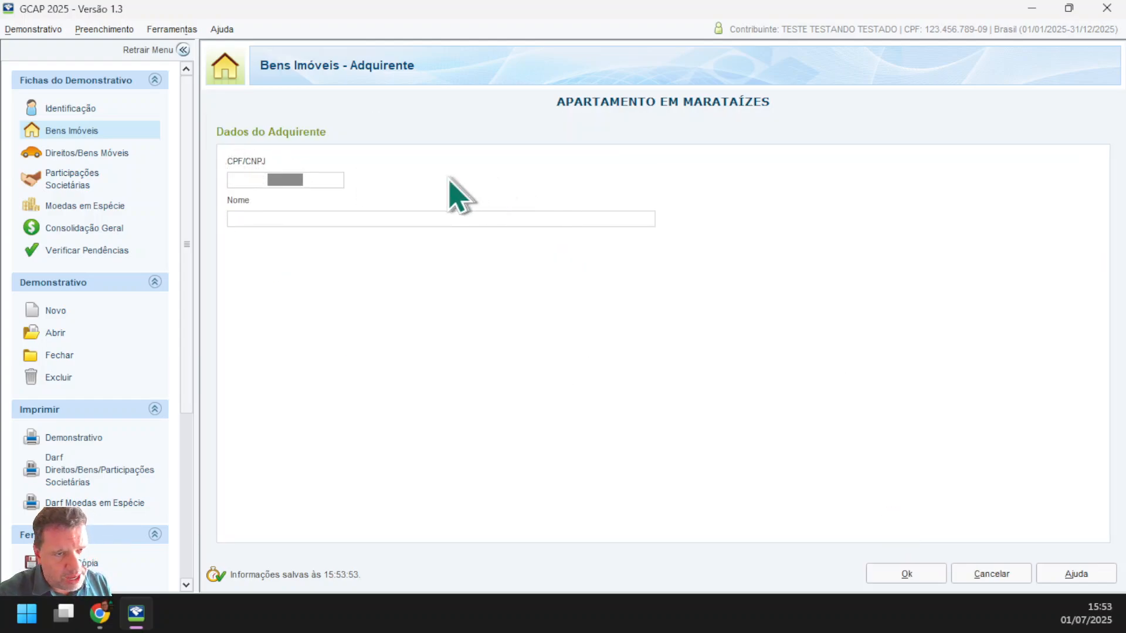
click(974, 573)
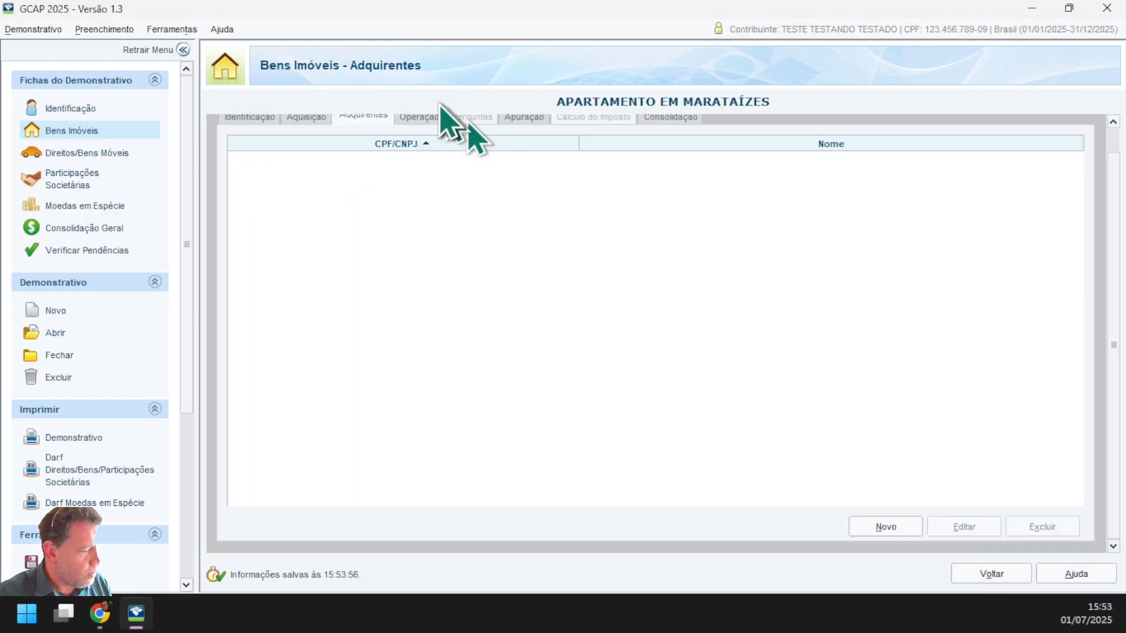
scroll(1110, 297, up, 1)
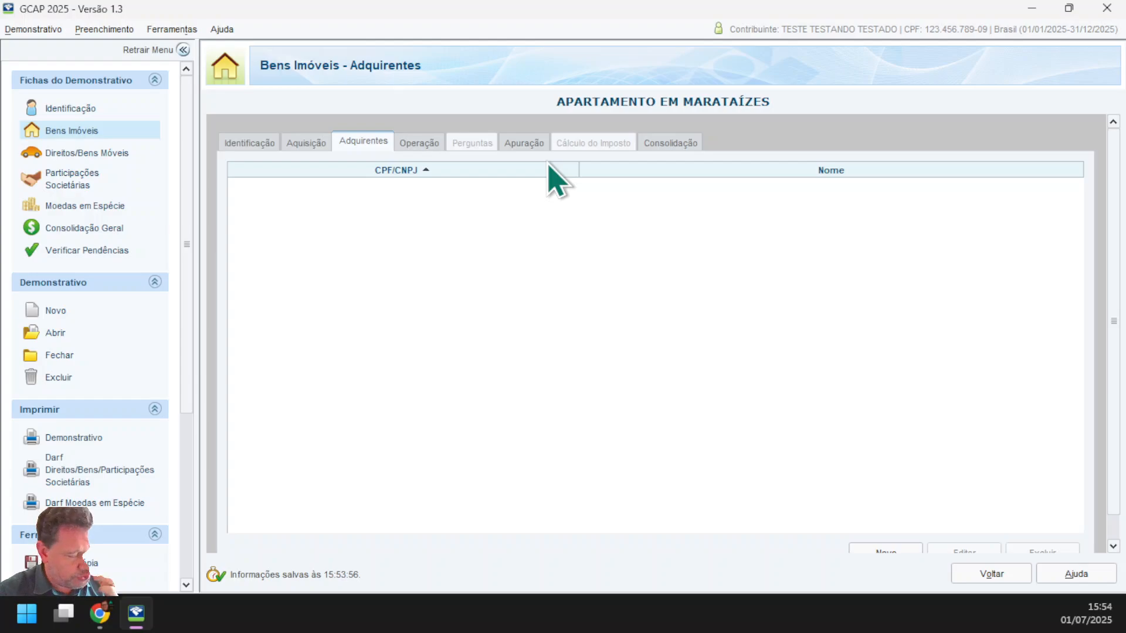
Step: Set the operation's Natureza to Venda and recheck the apartment's acquisition data
click(430, 142)
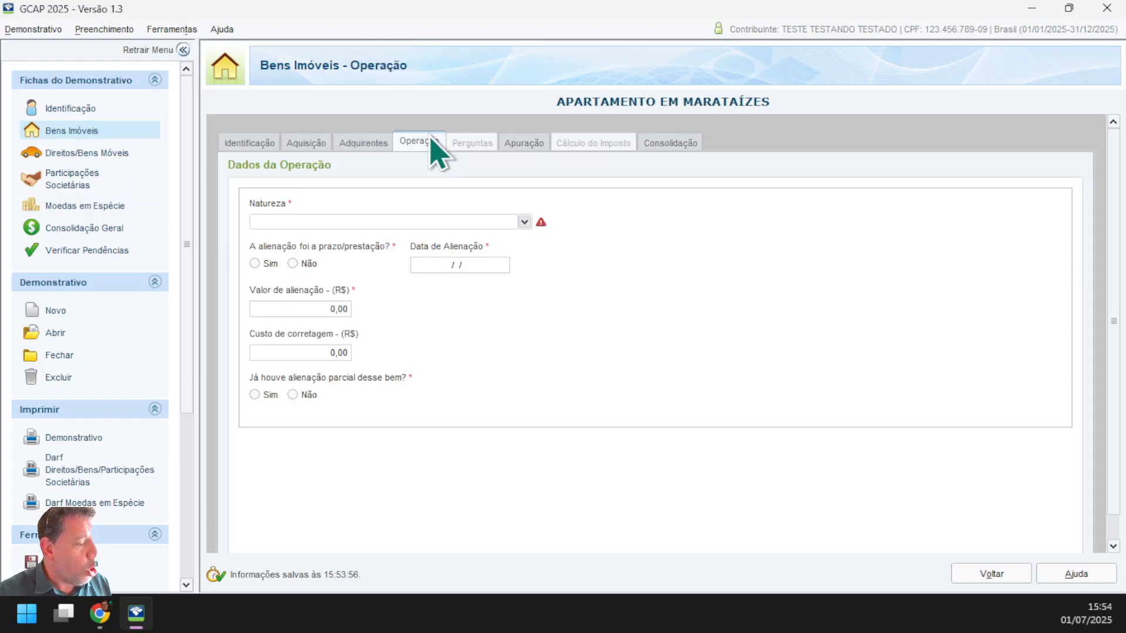
click(524, 221)
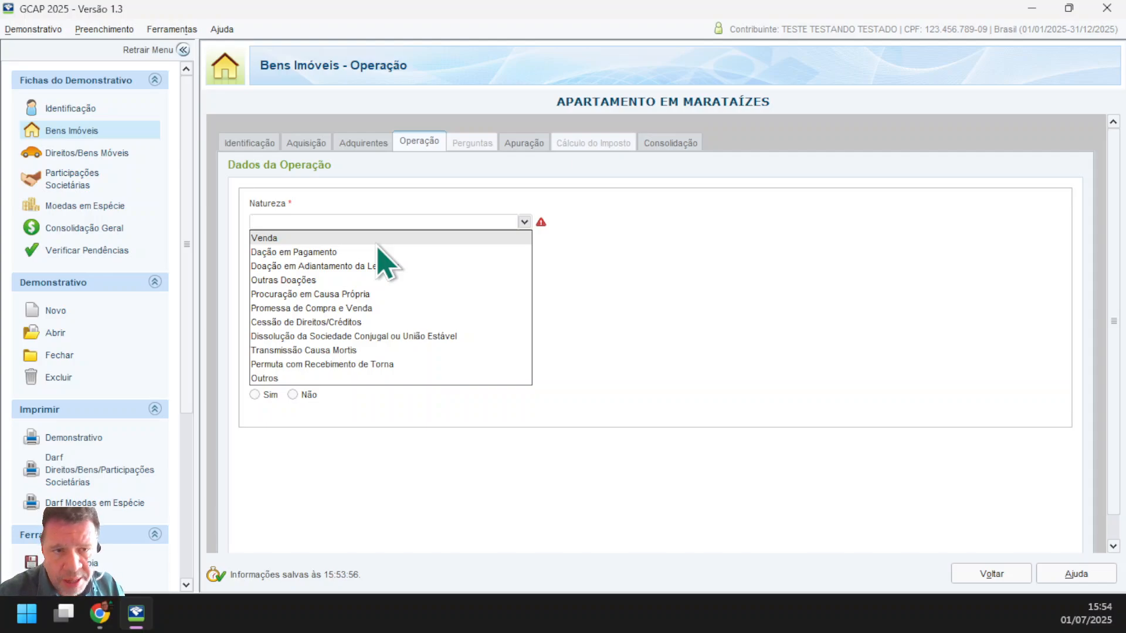
click(398, 239)
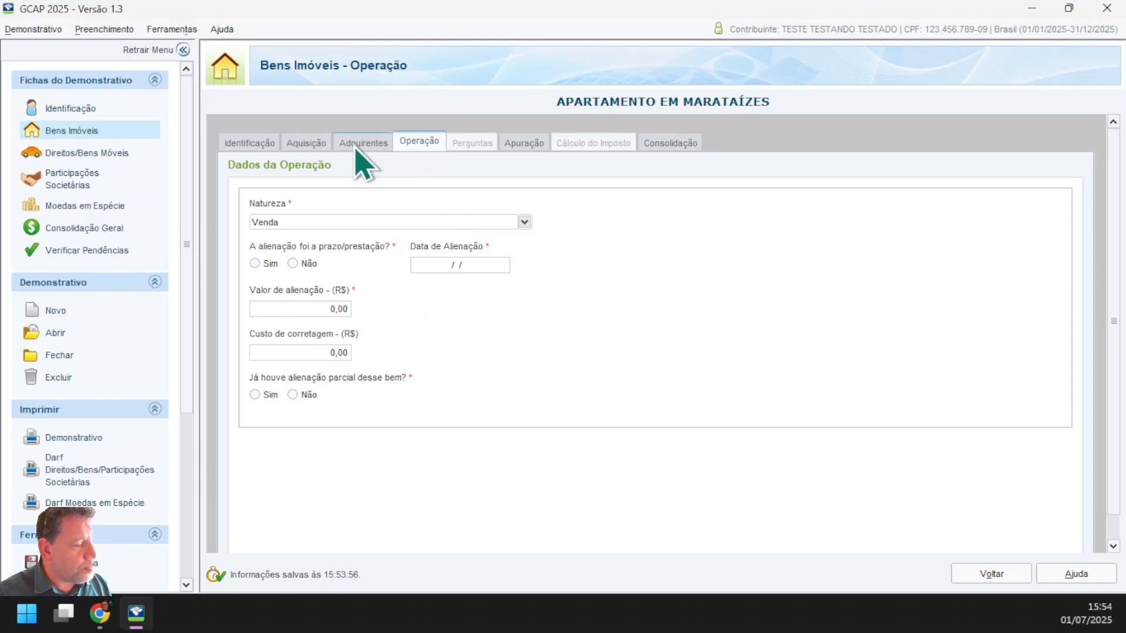
click(307, 144)
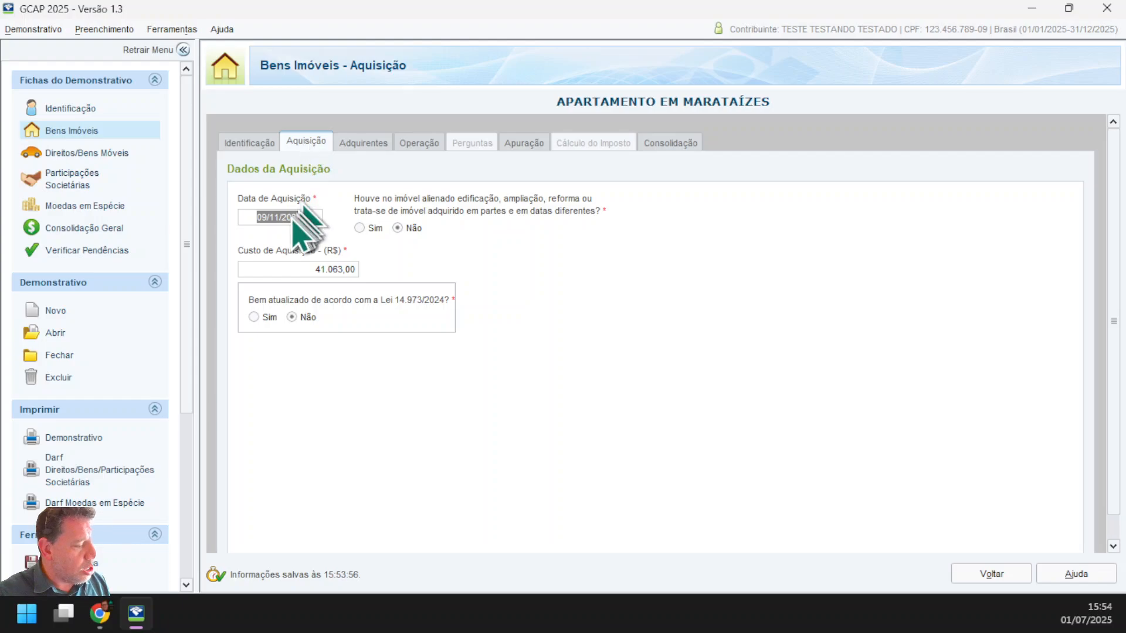
click(419, 144)
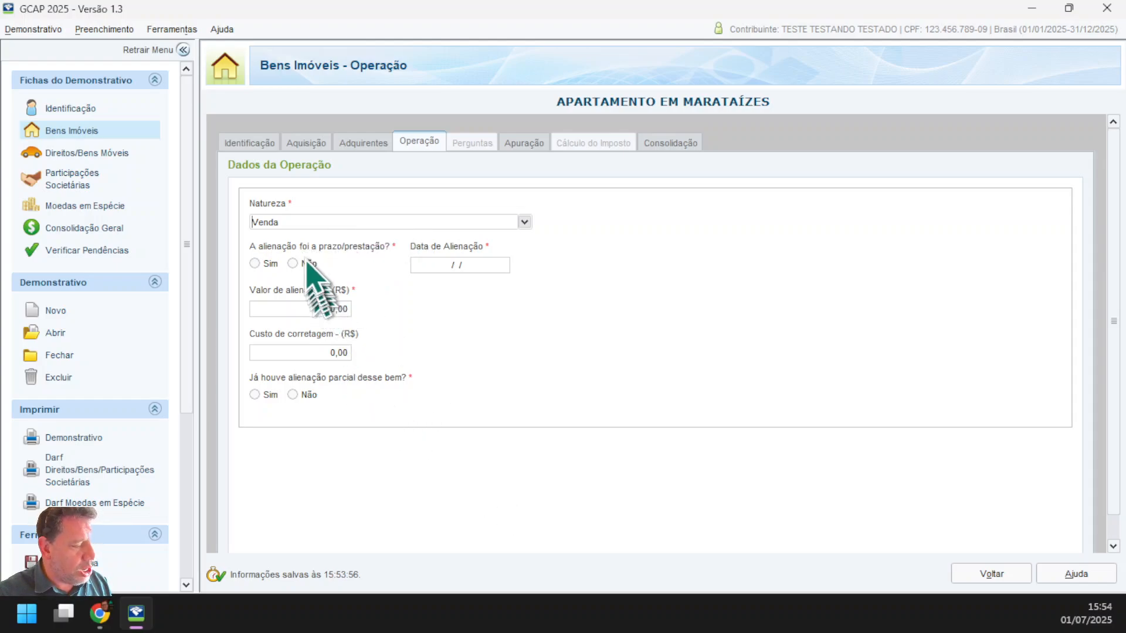
Step: Register a sale of R$ 60.000,00 dated 31/07/2025, answering Não to installment payment and to previous partial sale, with no brokerage cost
click(294, 264)
click(443, 267)
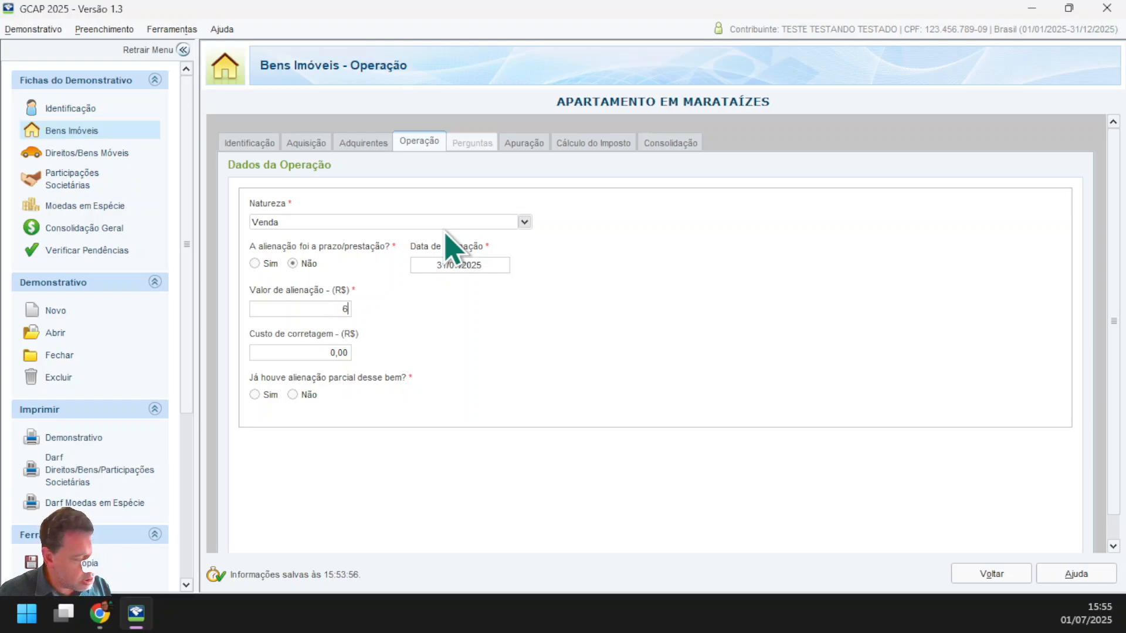
key(Tab)
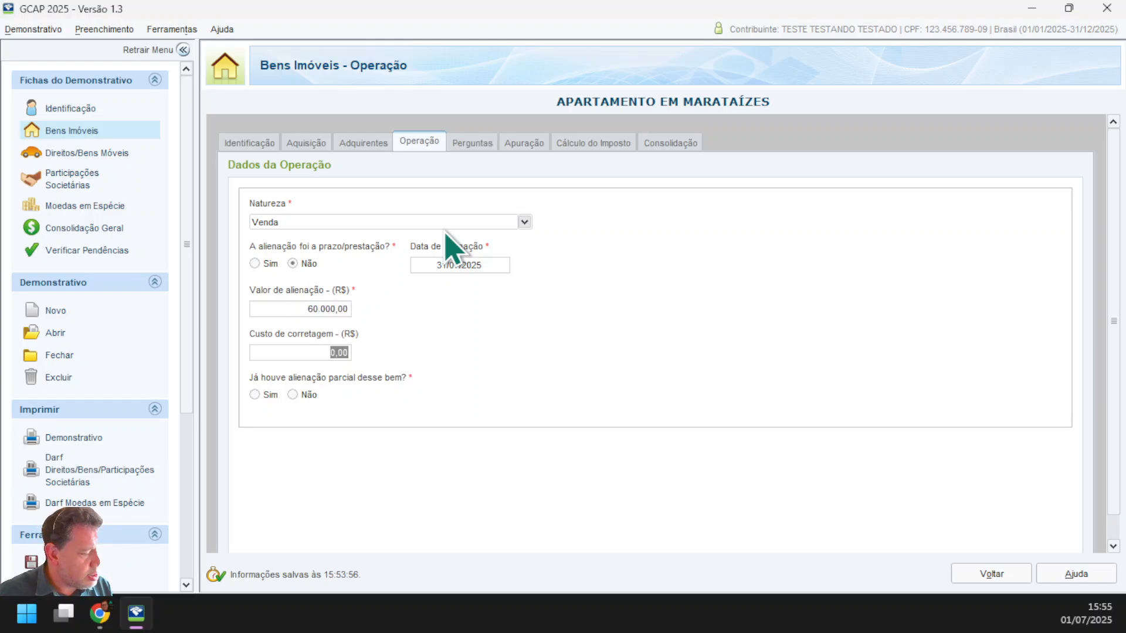
click(330, 353)
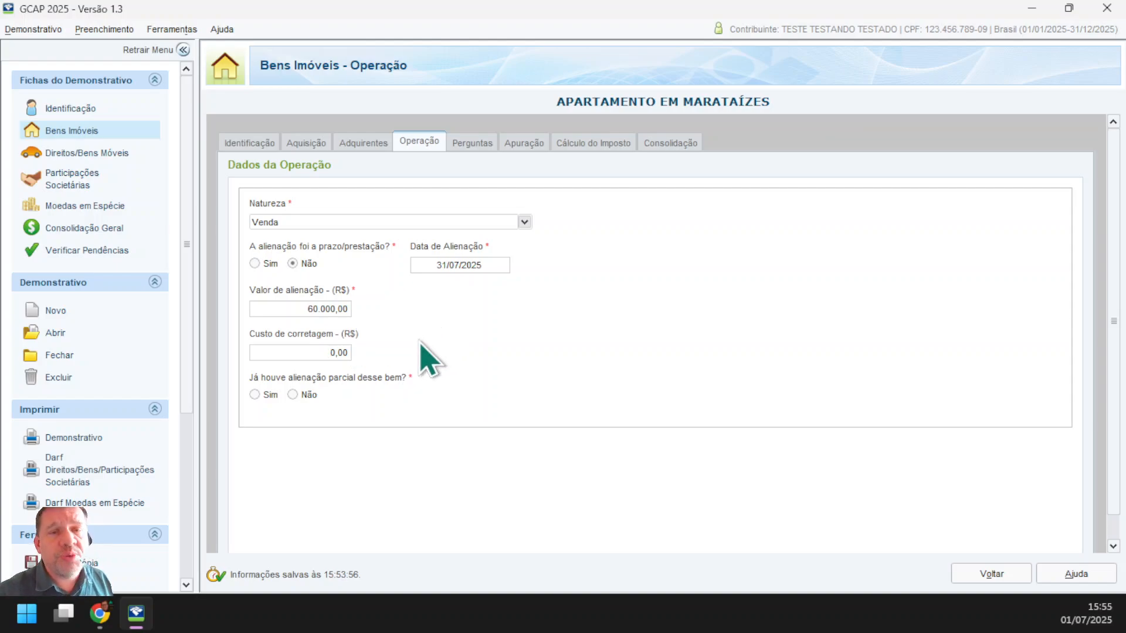
click(293, 394)
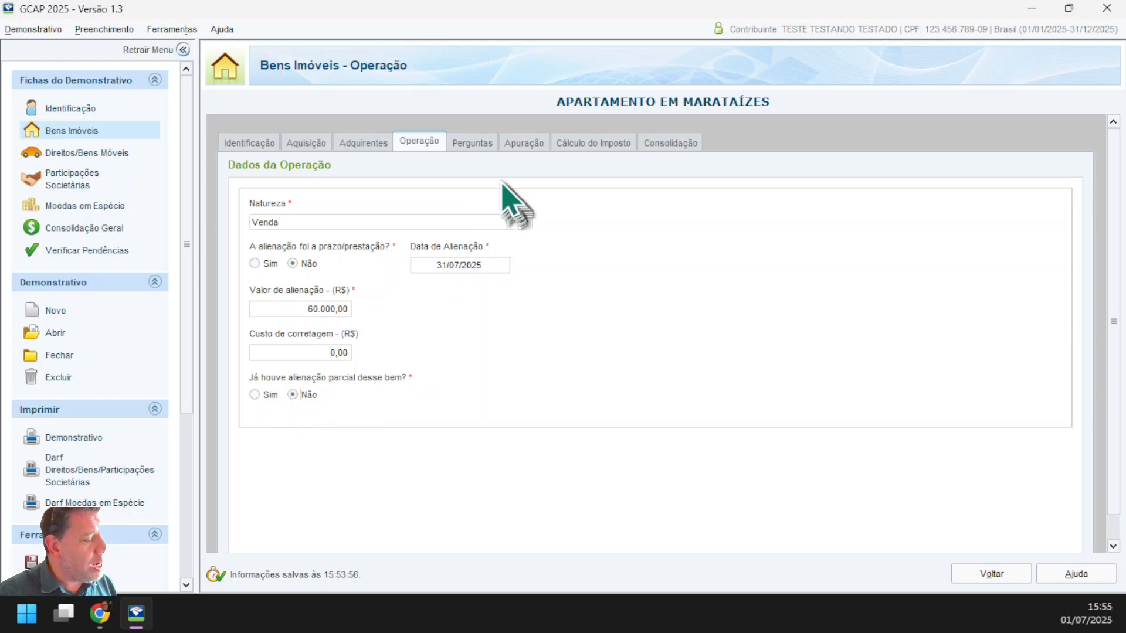
Step: Answer Sim in Perguntas both to owning another property and to the sold property being residential
click(482, 144)
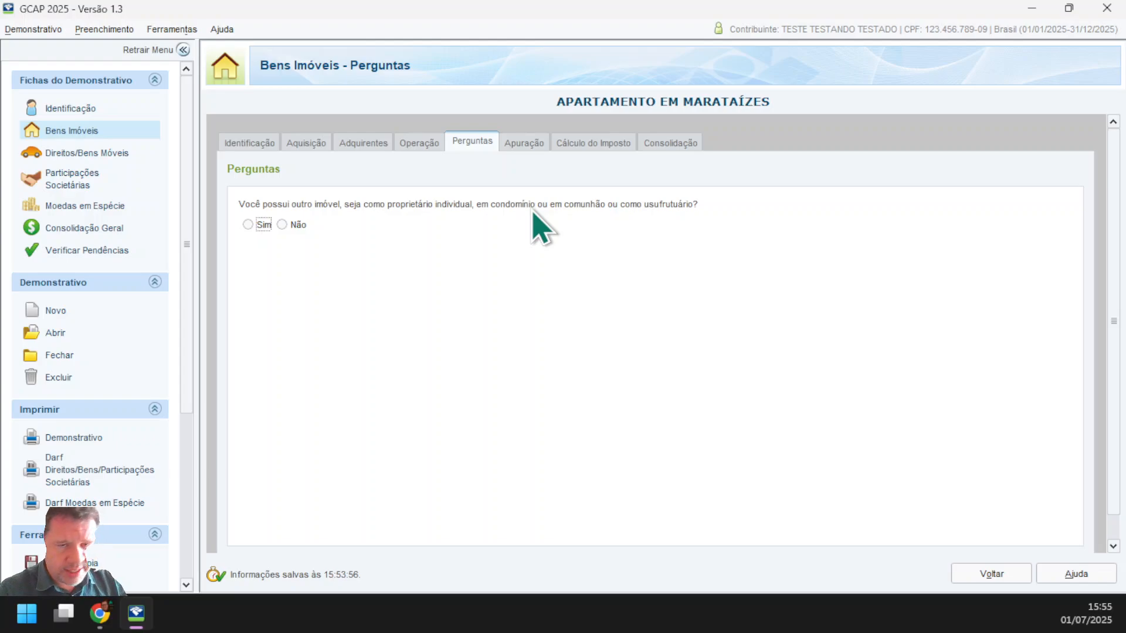
click(248, 225)
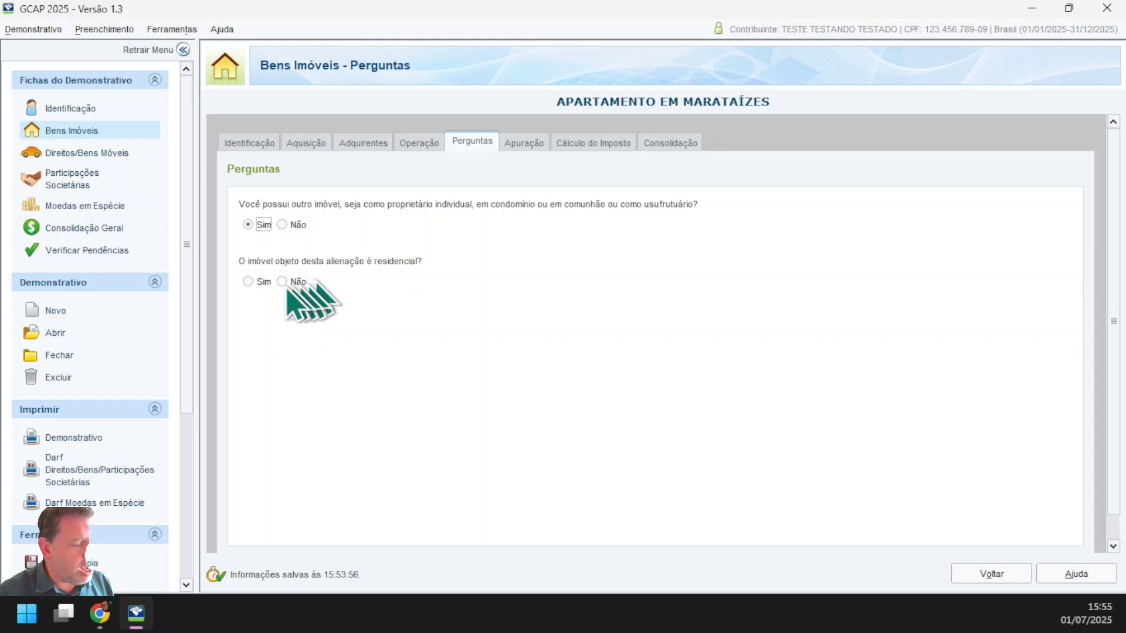
click(248, 282)
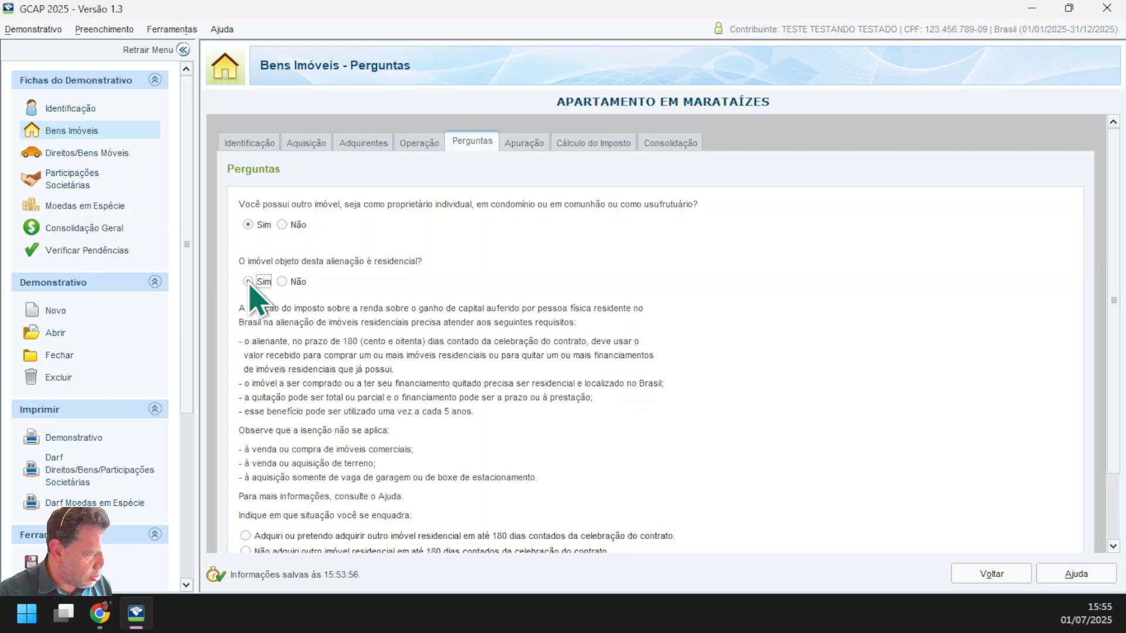
Step: Indicate that no other residential property was acquired within 180 days, and switch the answer on whether the sold property is residential to Não
scroll(1111, 235, down, 2)
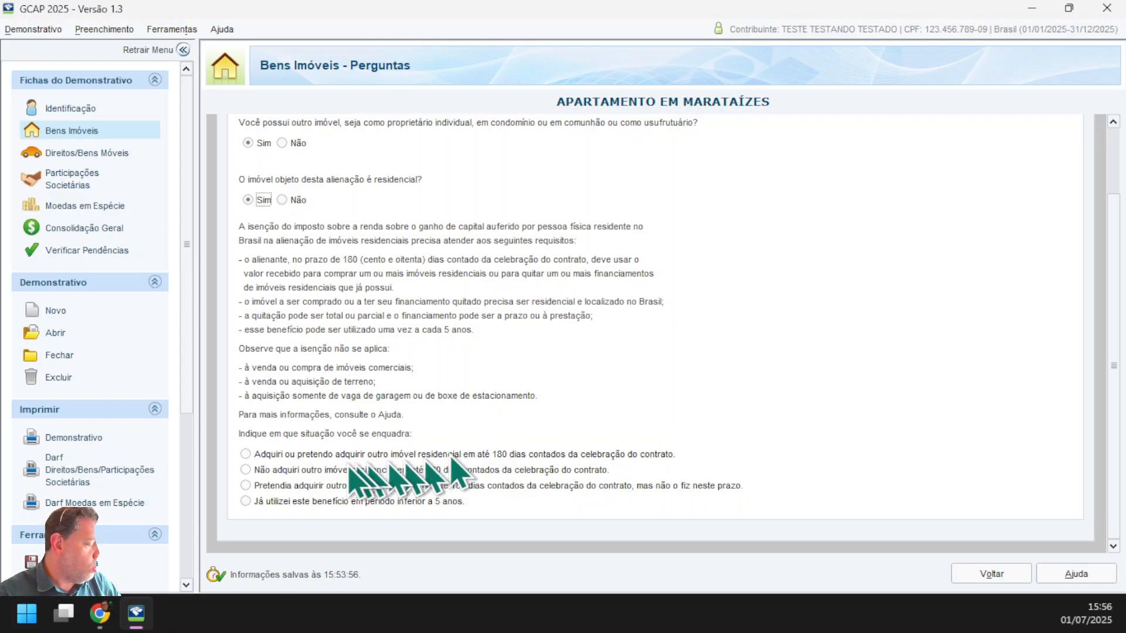
click(250, 475)
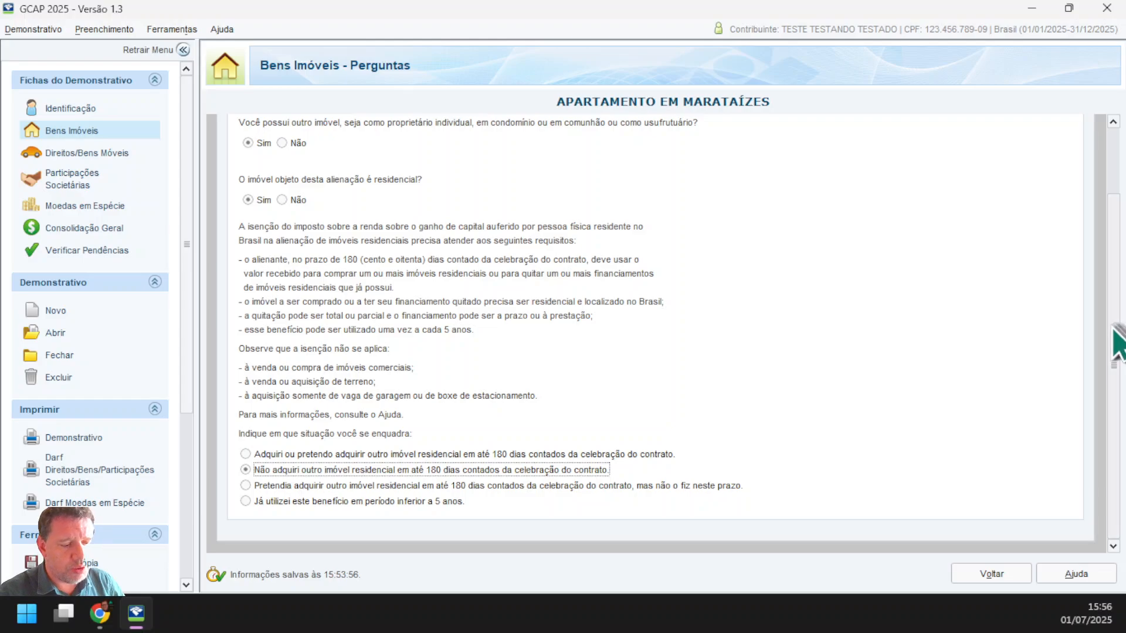
mouse_move(1114, 328)
mouse_down()
mouse_move(1114, 252)
mouse_move(1114, 317)
mouse_up()
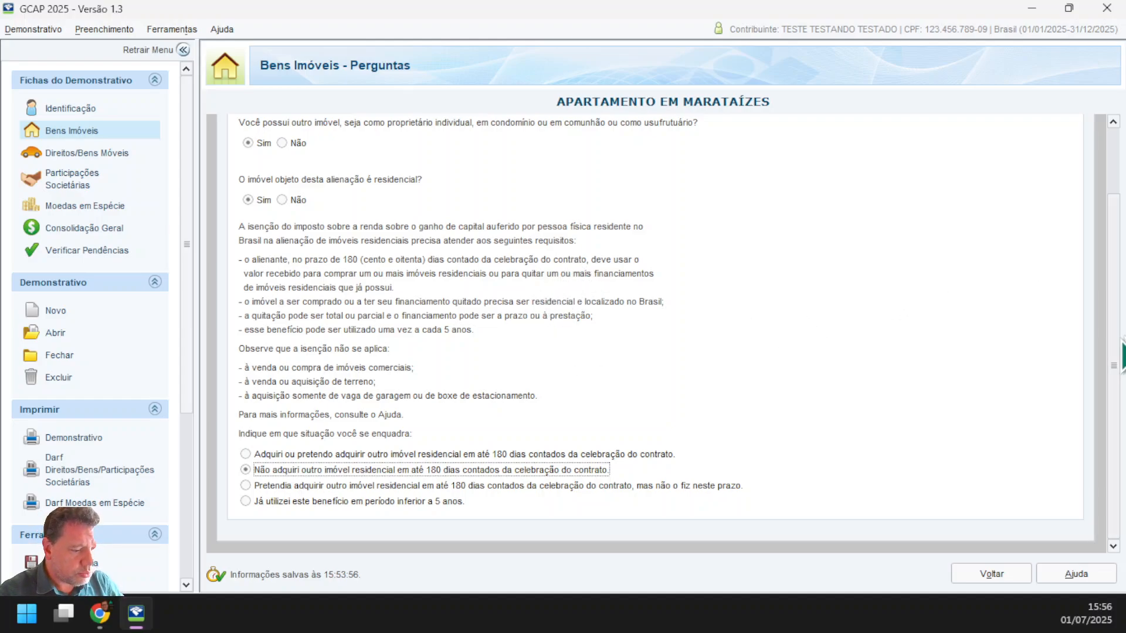
drag(1109, 348, 1113, 248)
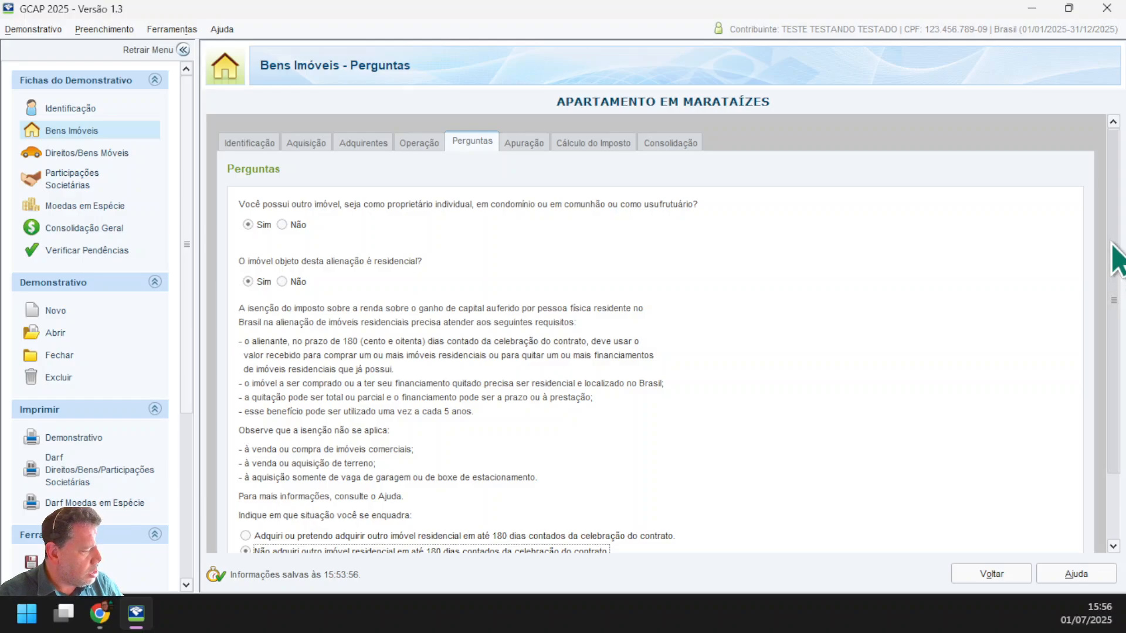
click(246, 282)
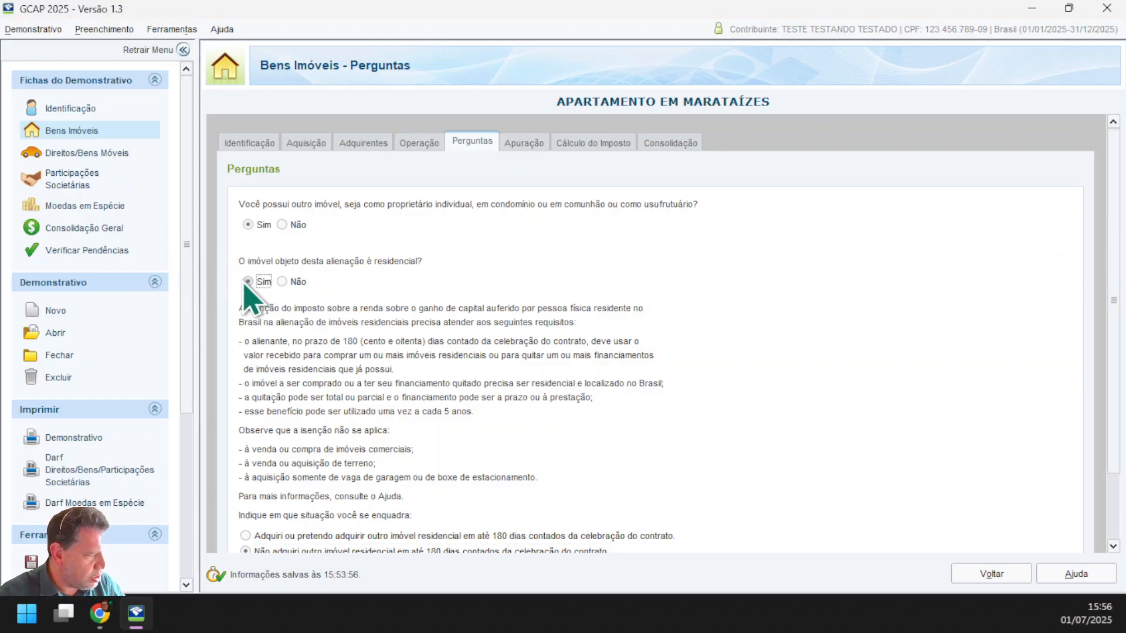
click(284, 282)
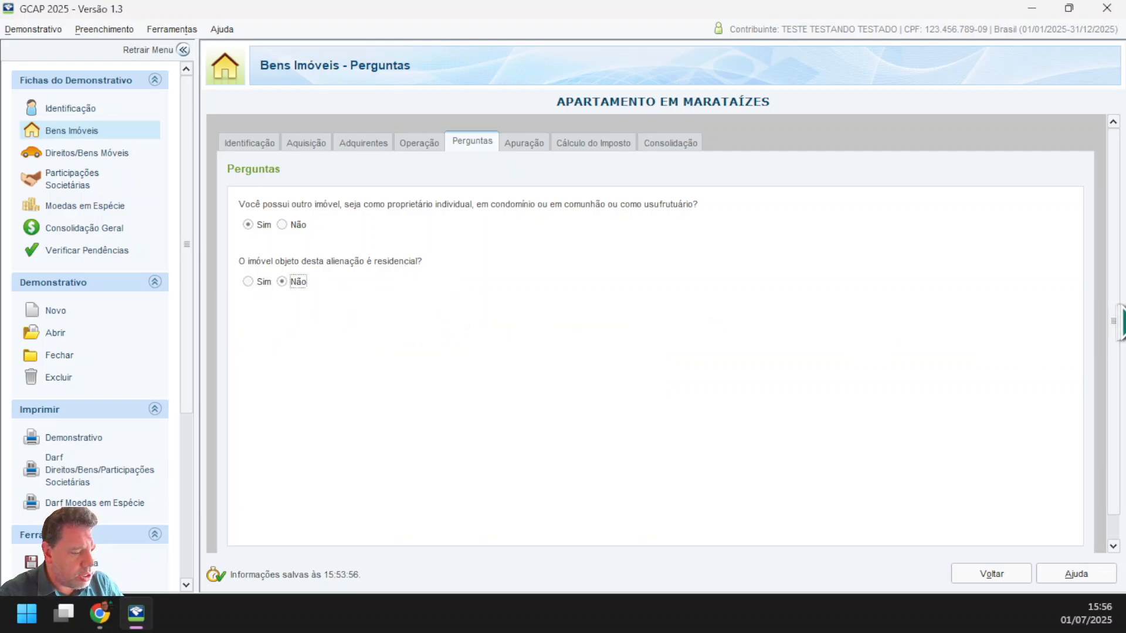
drag(1110, 322, 1090, 258)
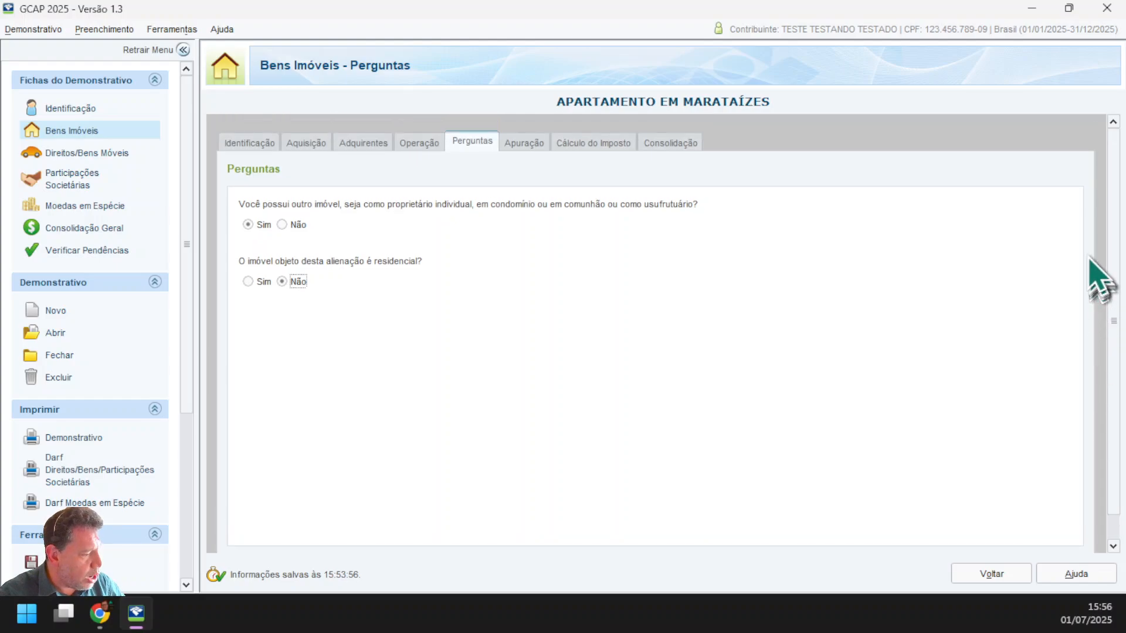
Step: Examine the Apuração figures from sale value and acquisition cost through to the final capital gain result, cross-checking the acquisition data
click(528, 147)
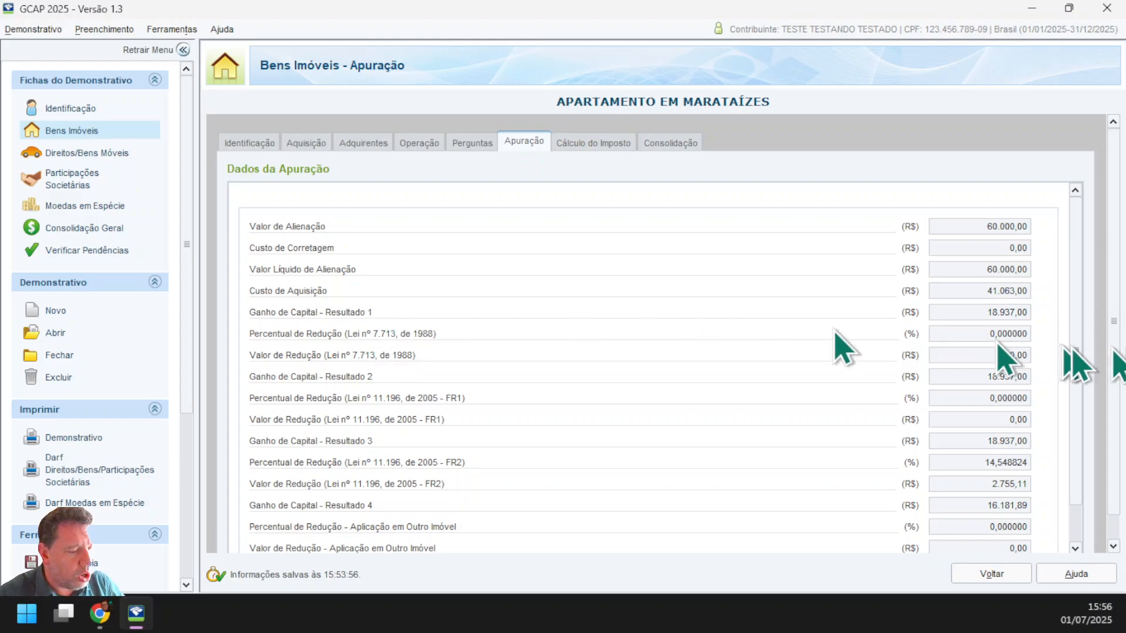
click(1009, 227)
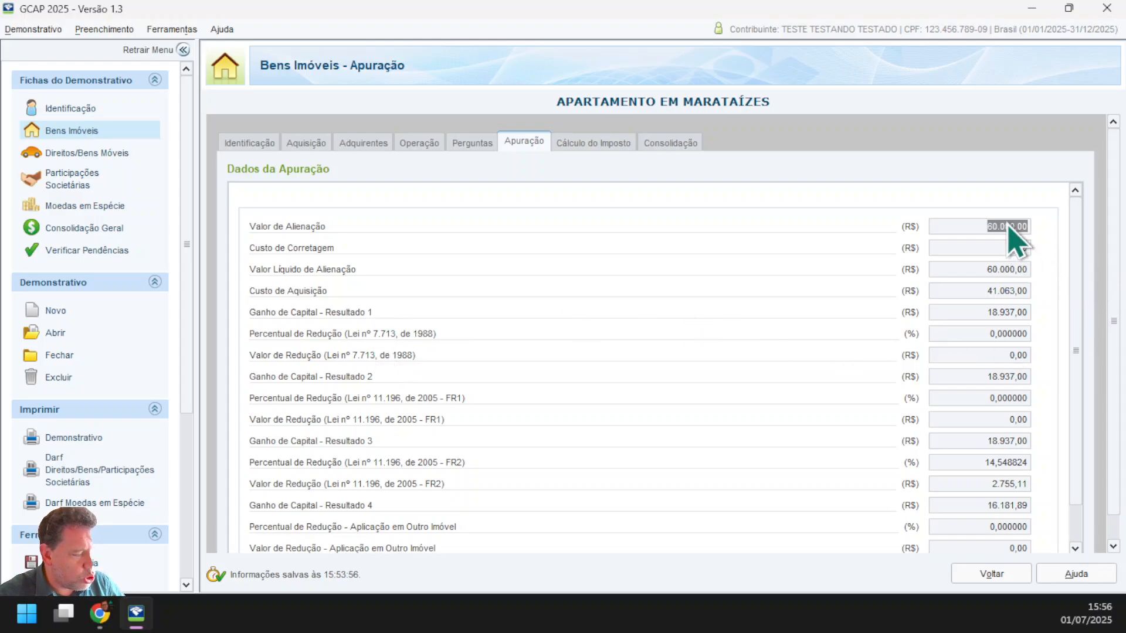
click(1008, 292)
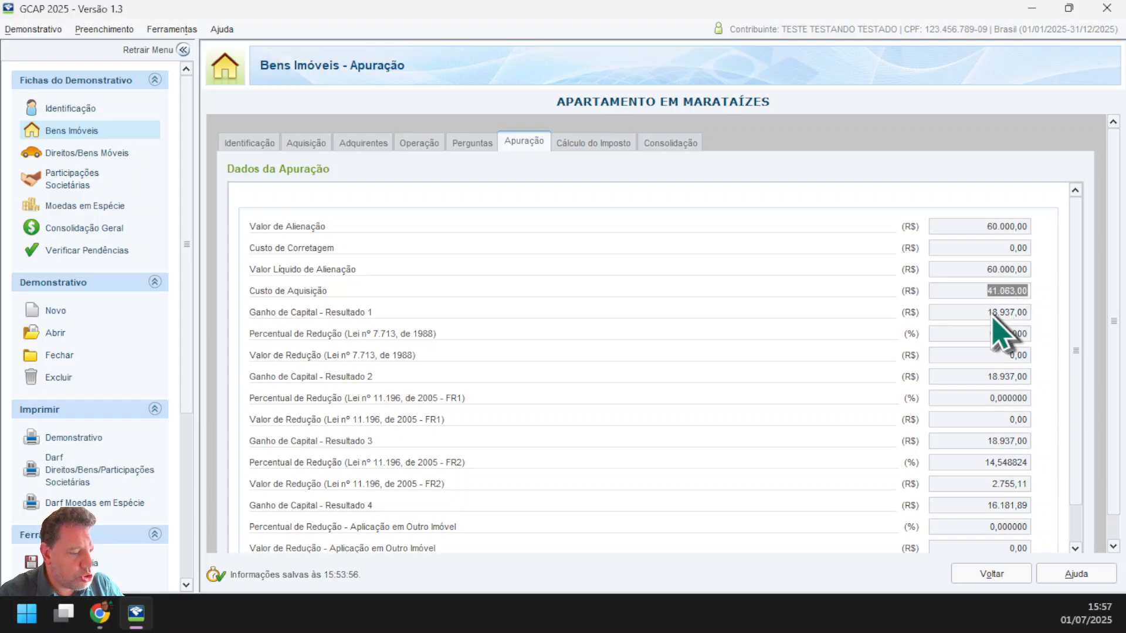
click(993, 313)
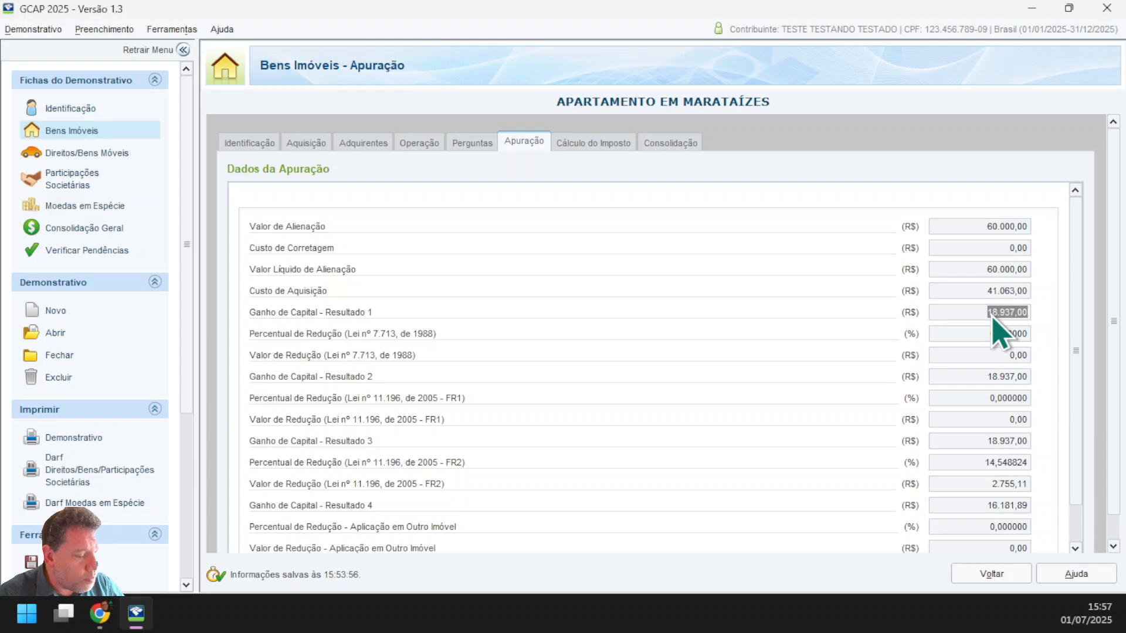
click(305, 142)
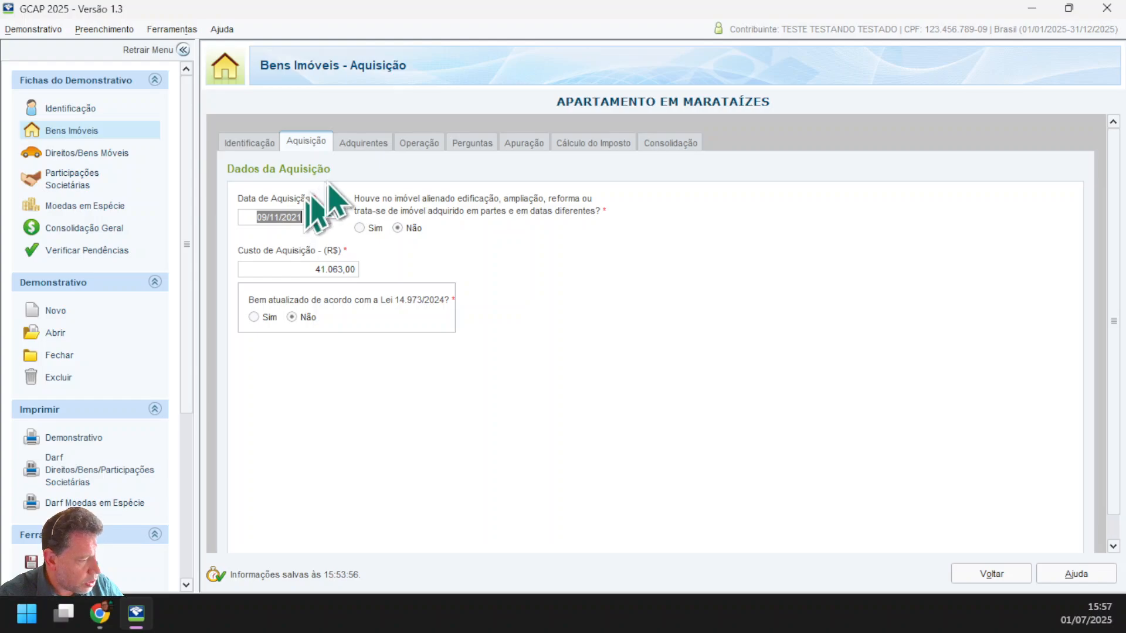
click(524, 142)
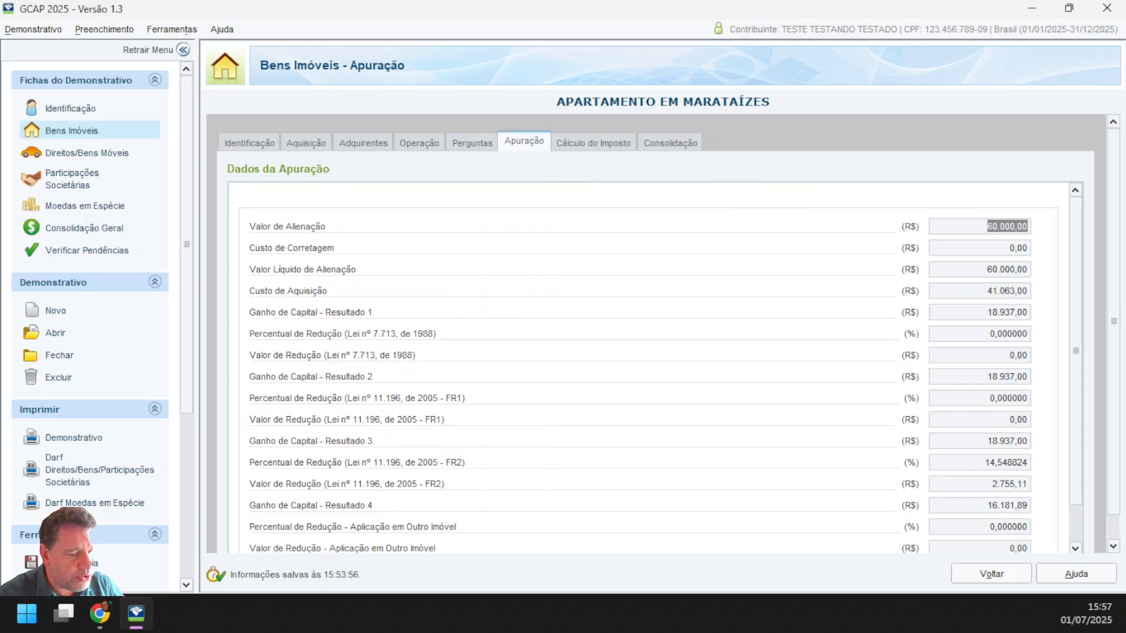
drag(1075, 375, 1075, 450)
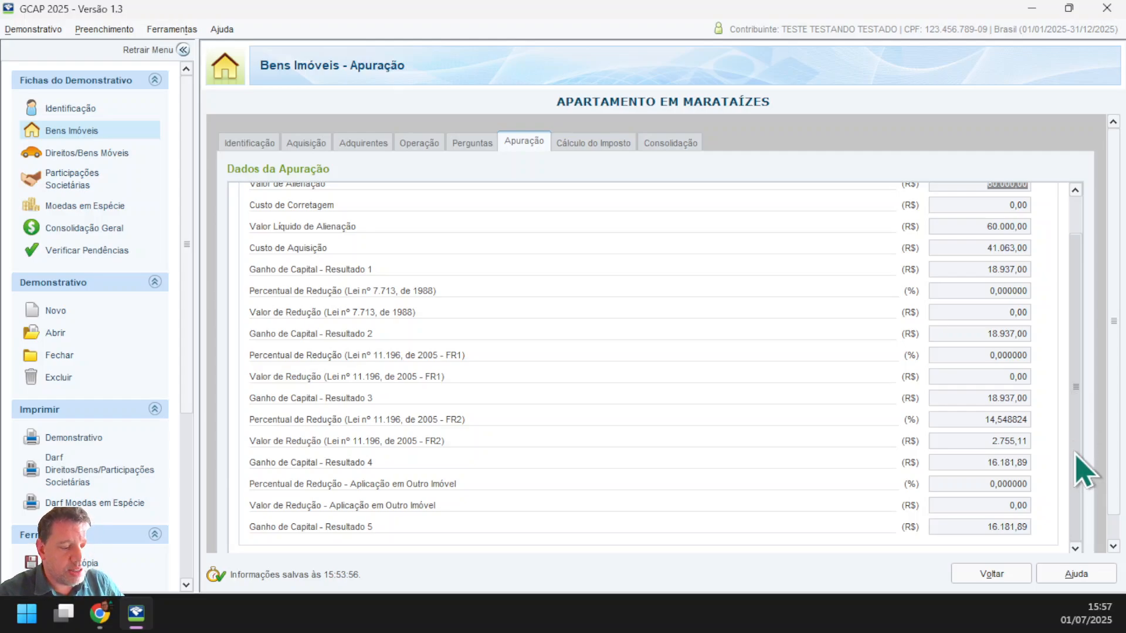
scroll(1077, 453, up, 2)
click(1023, 312)
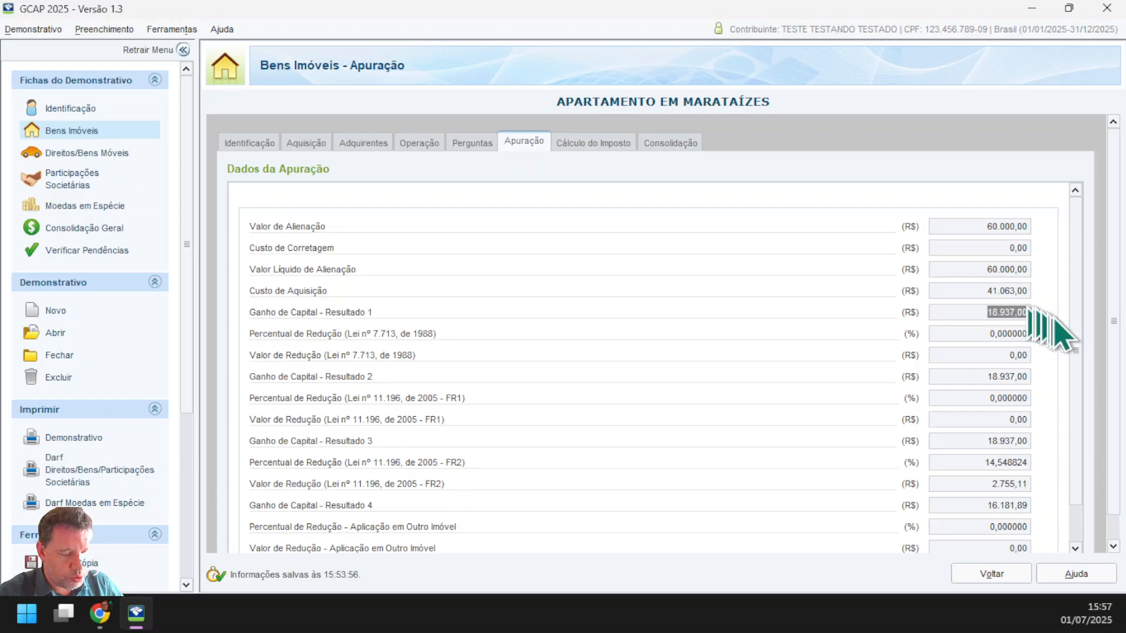
drag(1074, 324, 1077, 423)
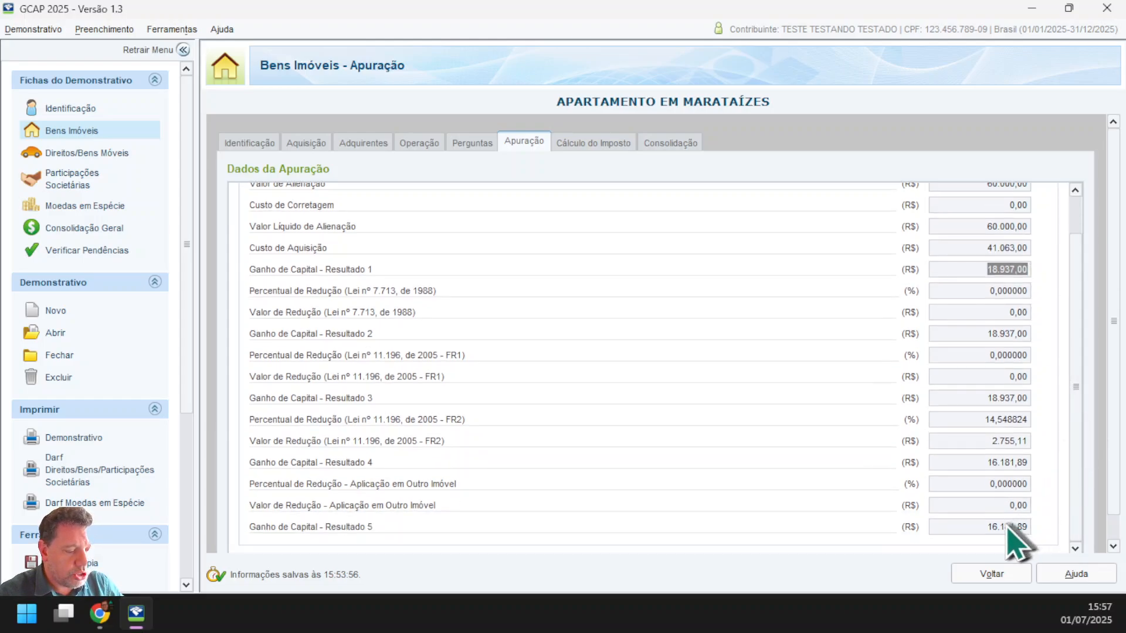
click(1010, 526)
Step: Examine the capital gain, average rate and tax due in Cálculo do Imposto, comparing them with the sale data and the Apuração
click(585, 146)
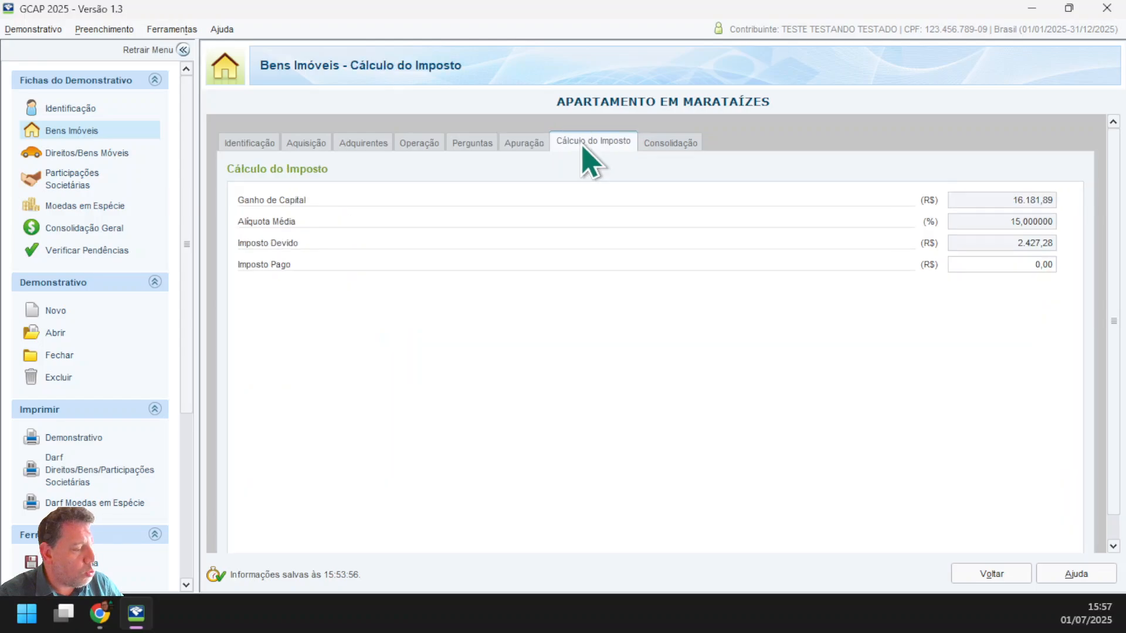
click(1035, 222)
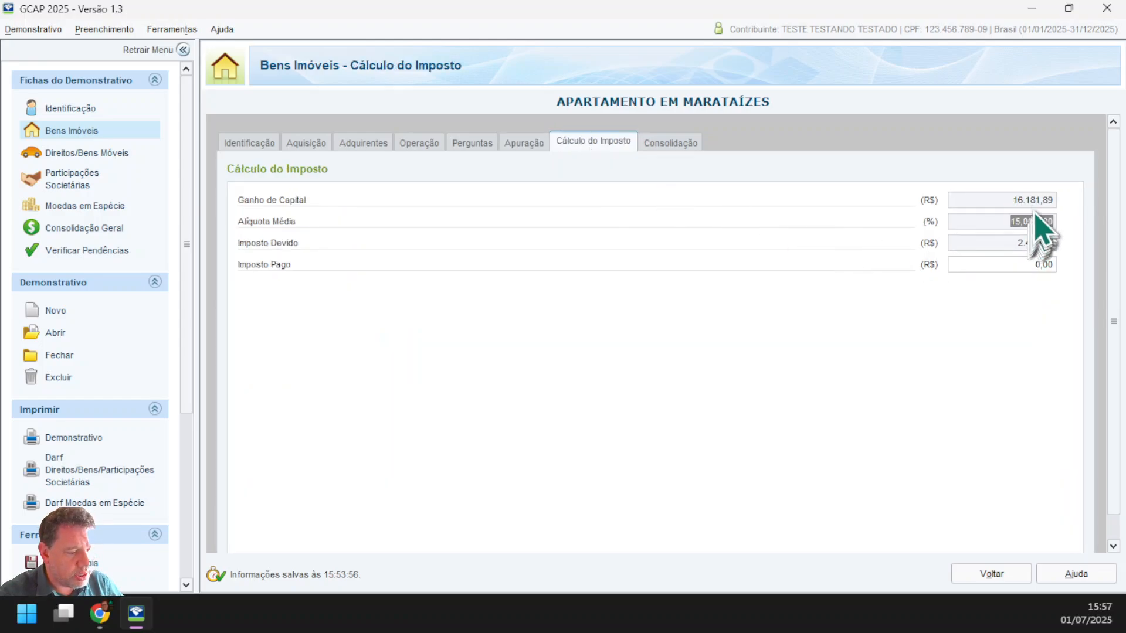
click(1035, 201)
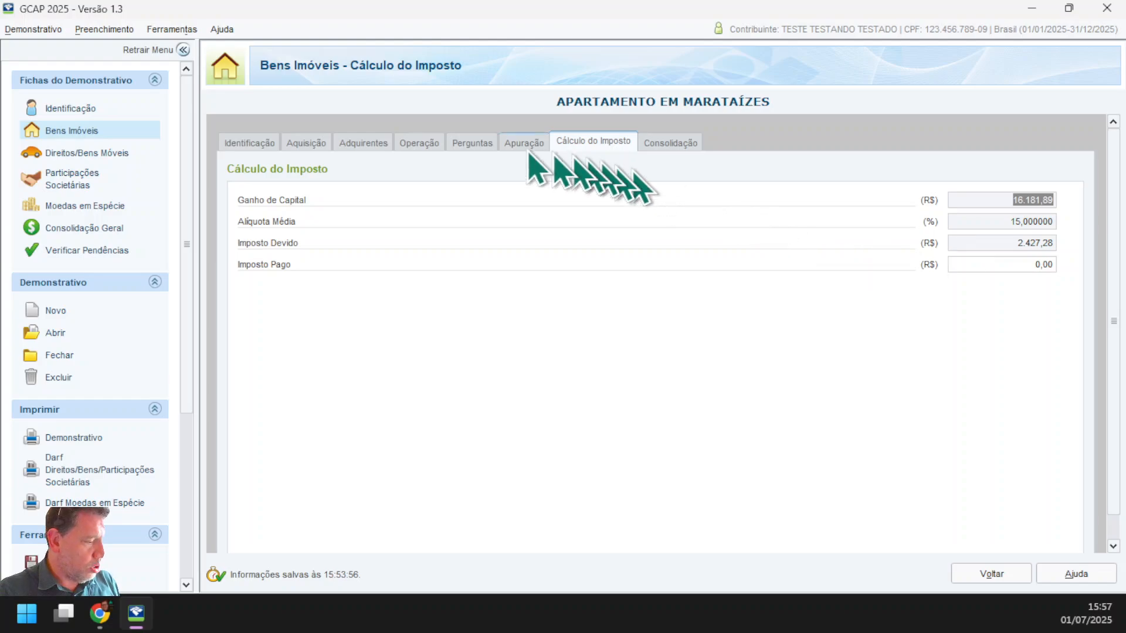
click(437, 145)
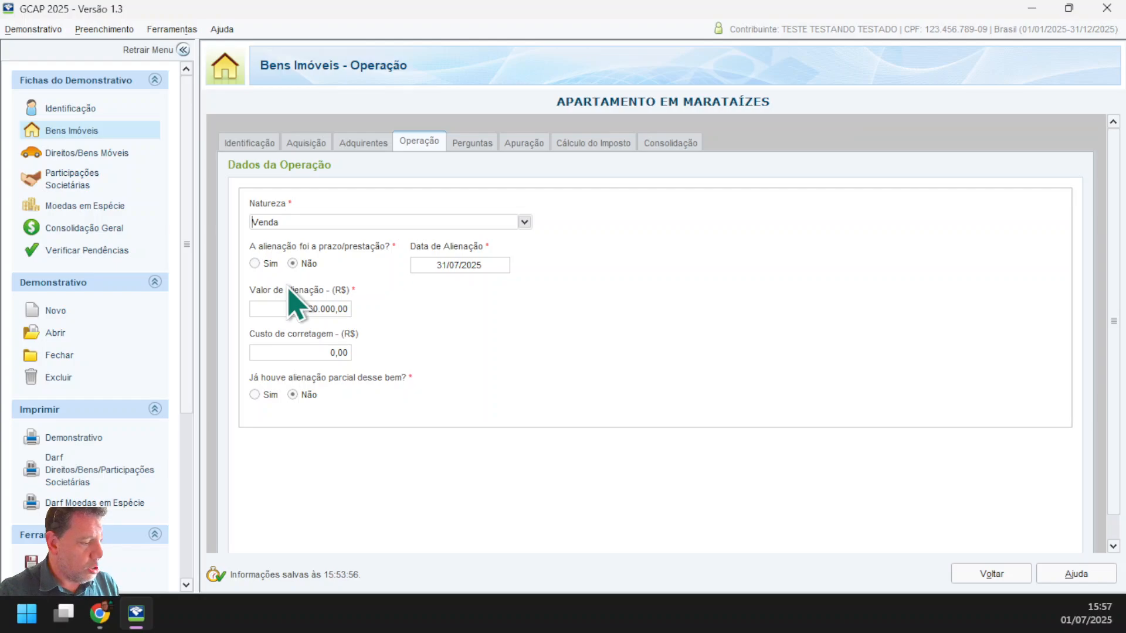
click(574, 143)
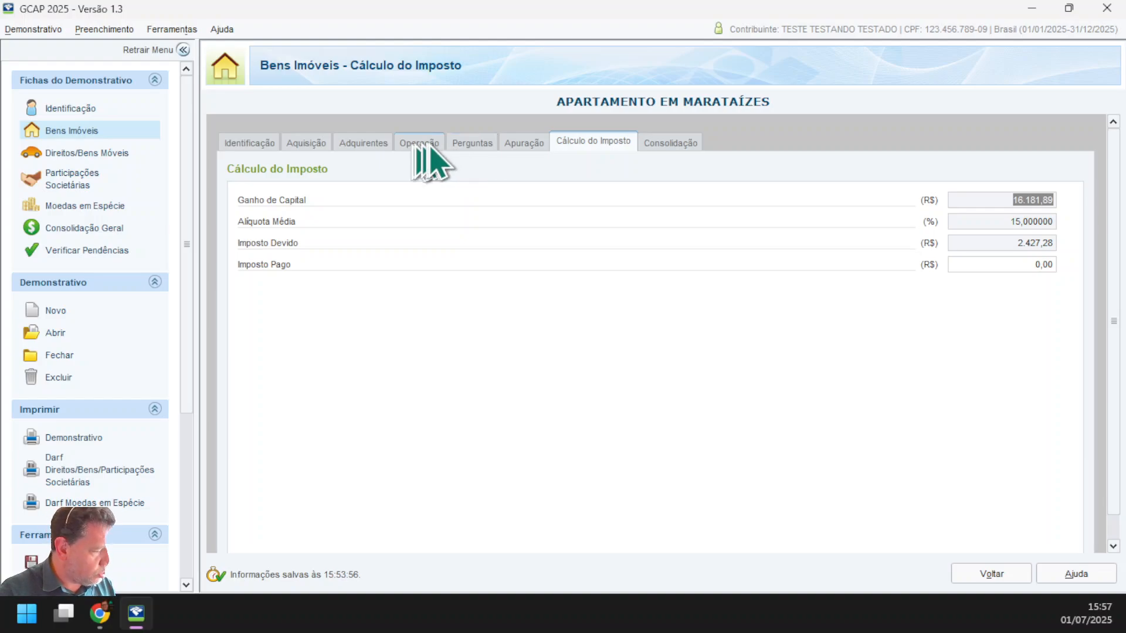
click(524, 146)
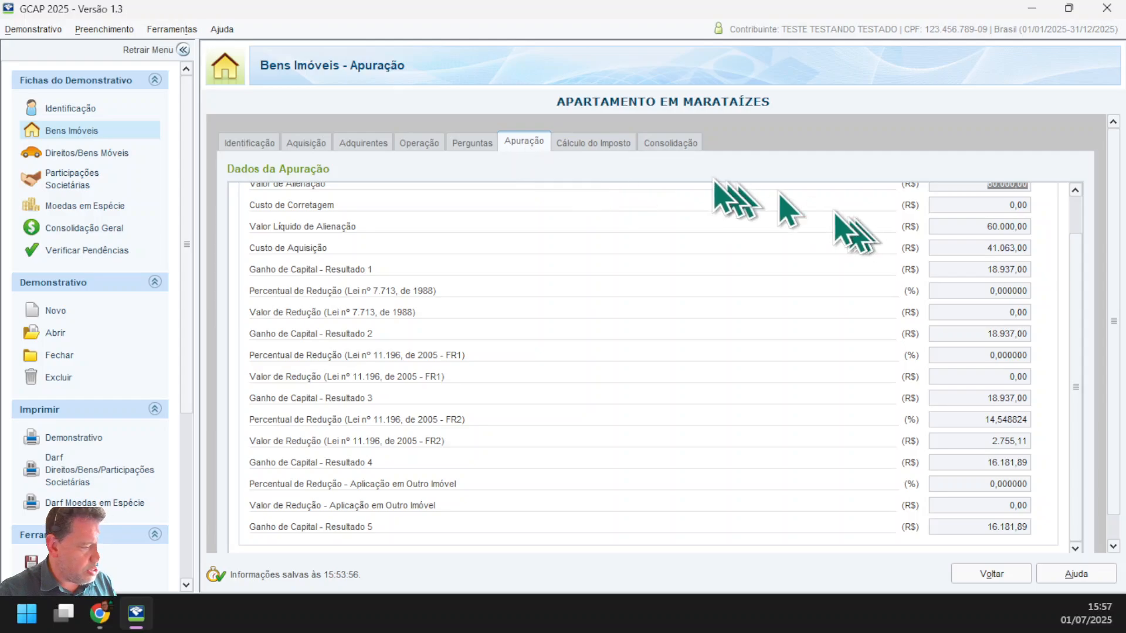
Step: Test sale values of R$ 50.000,00 and R$ 48.000,00 against the tax calculation, and restore the sale value to R$ 60.000,00
click(443, 147)
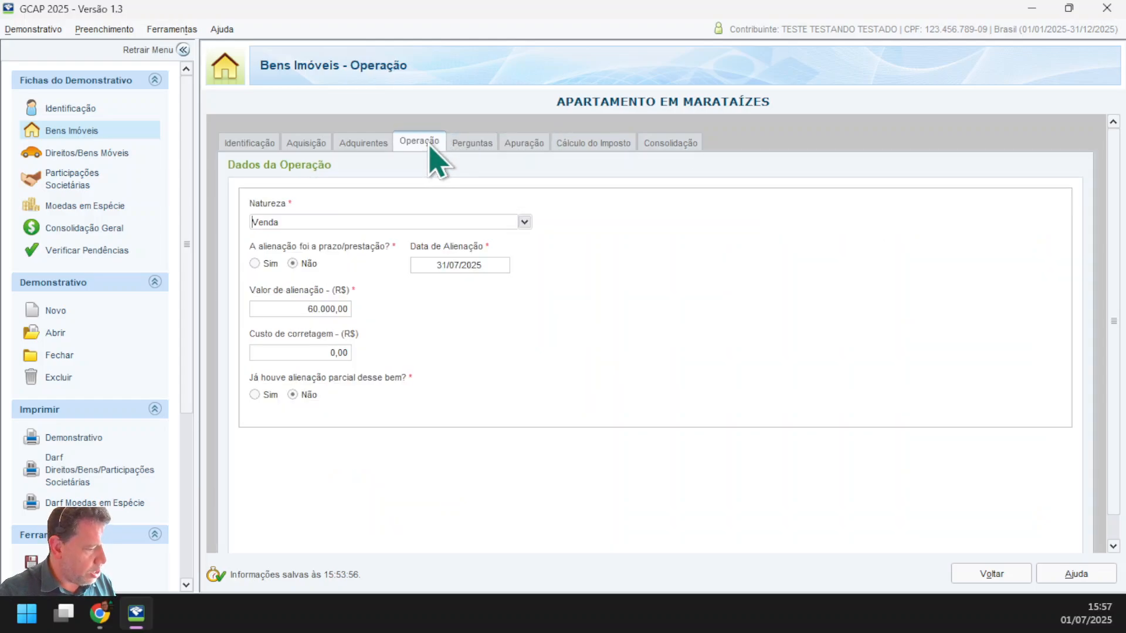
click(269, 310)
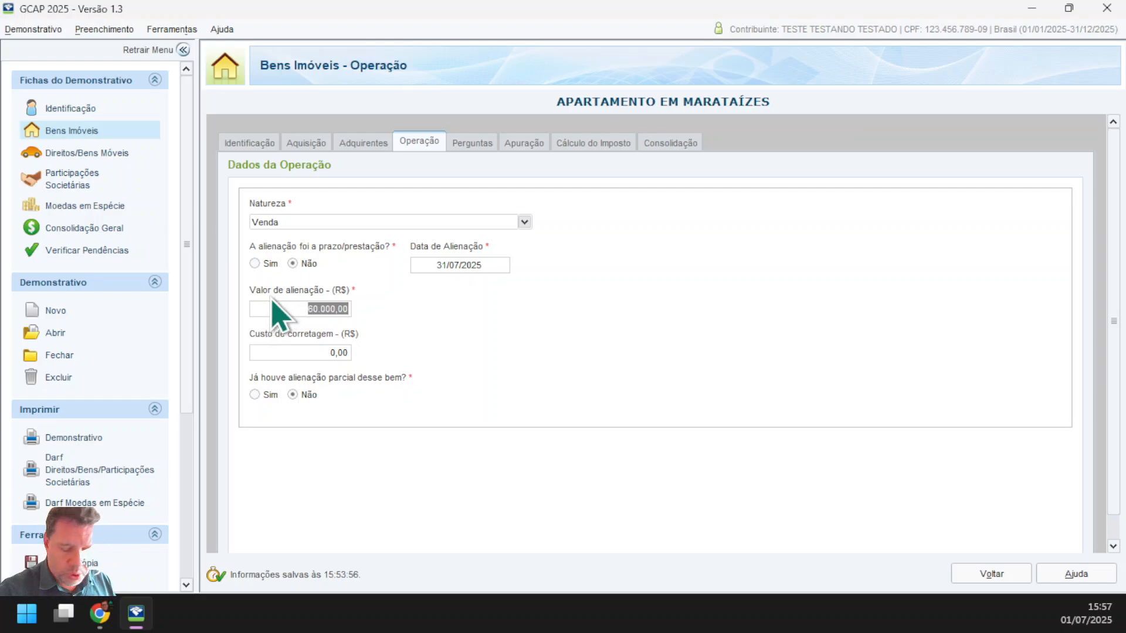
text(50.000)
key(Tab)
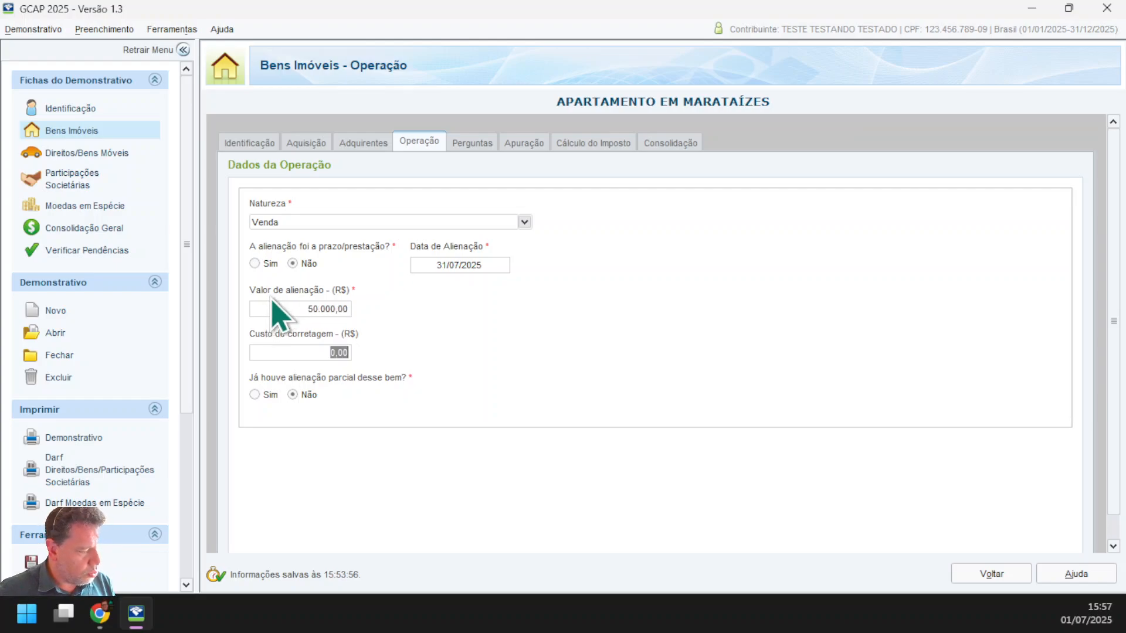
click(610, 146)
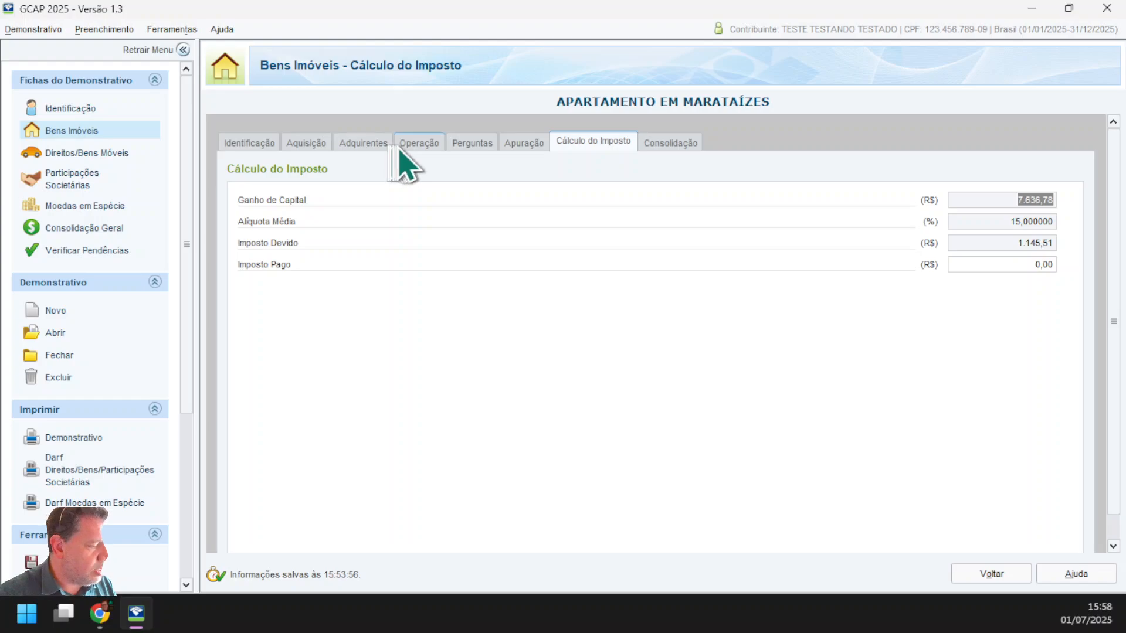
click(420, 145)
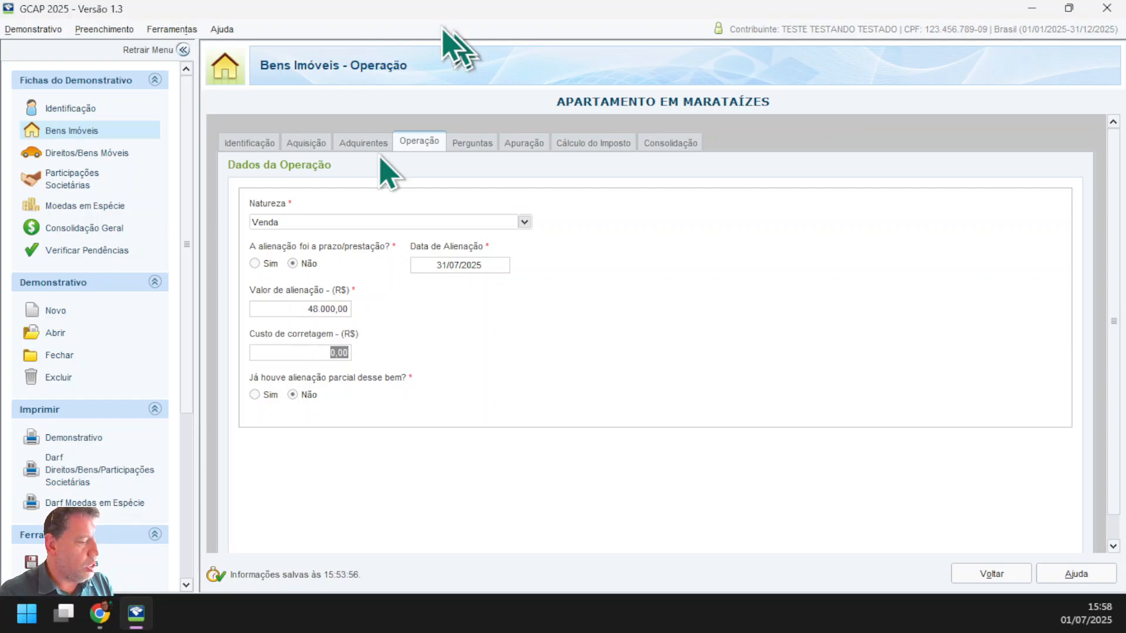
click(592, 143)
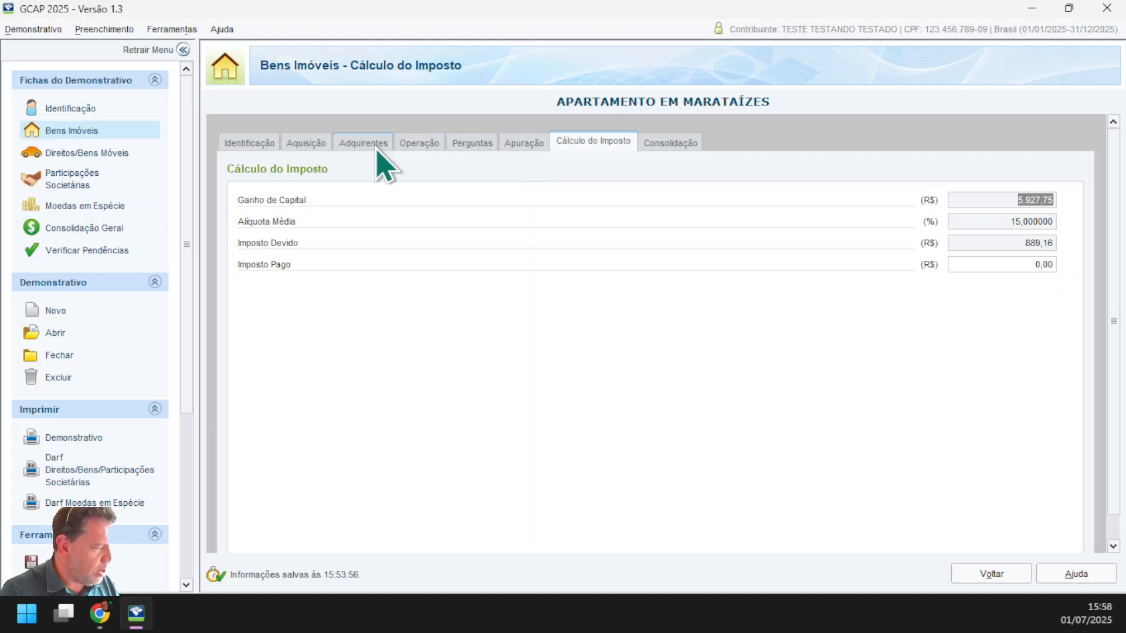
click(419, 142)
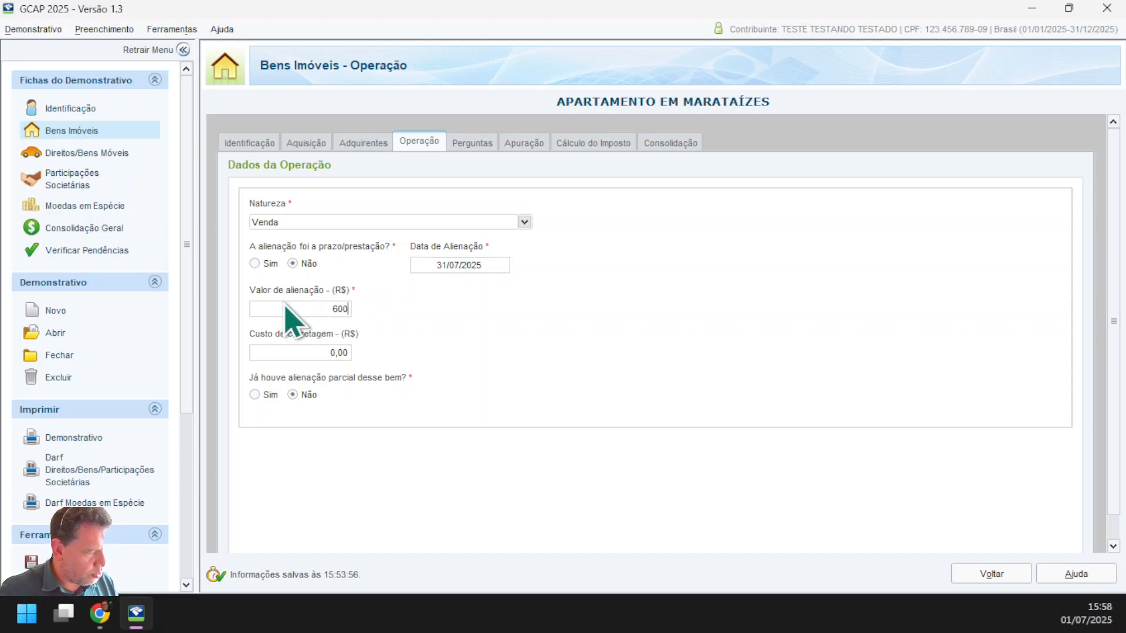
Step: Answer Sim to the sold property being residential, and declare Total application in another residential property acquired or intended within 180 days
click(492, 145)
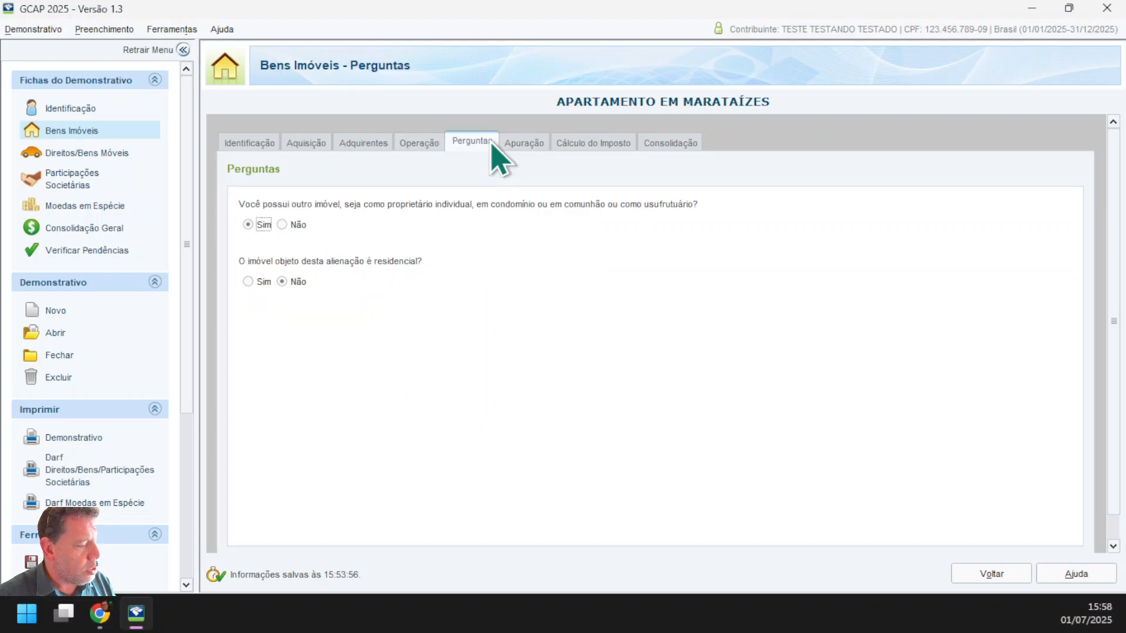
click(249, 282)
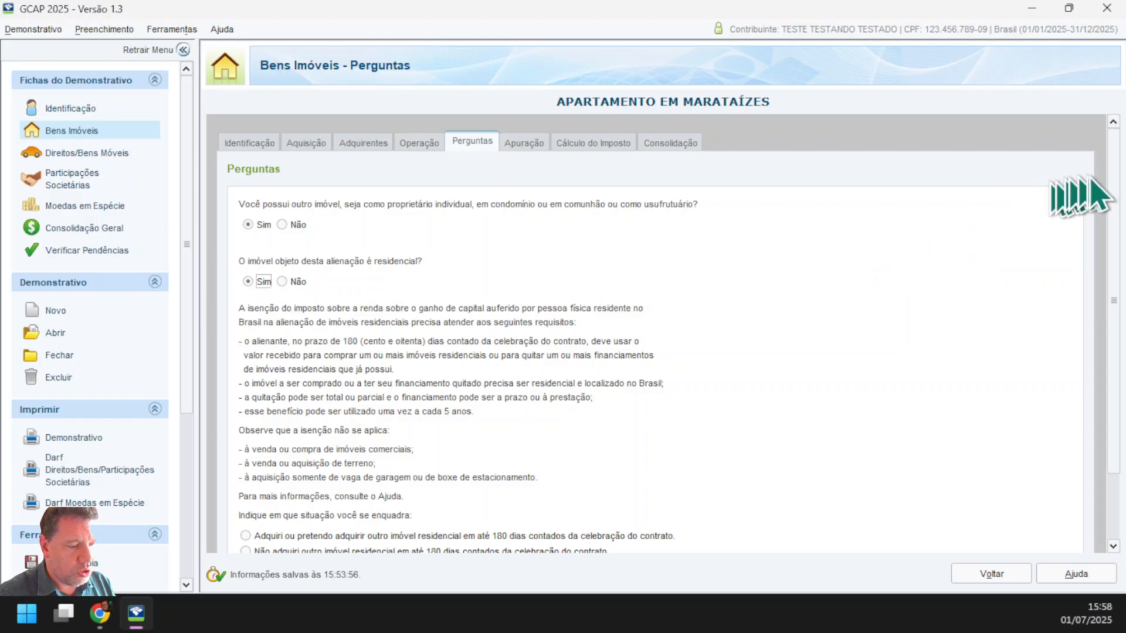
scroll(1117, 226, down, 2)
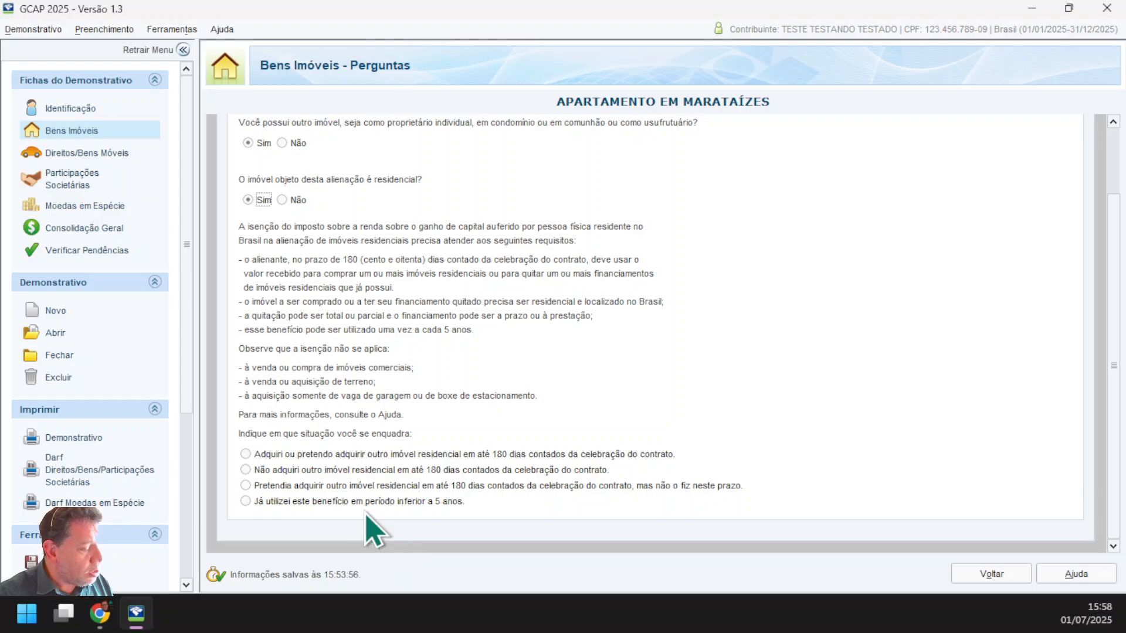
click(246, 455)
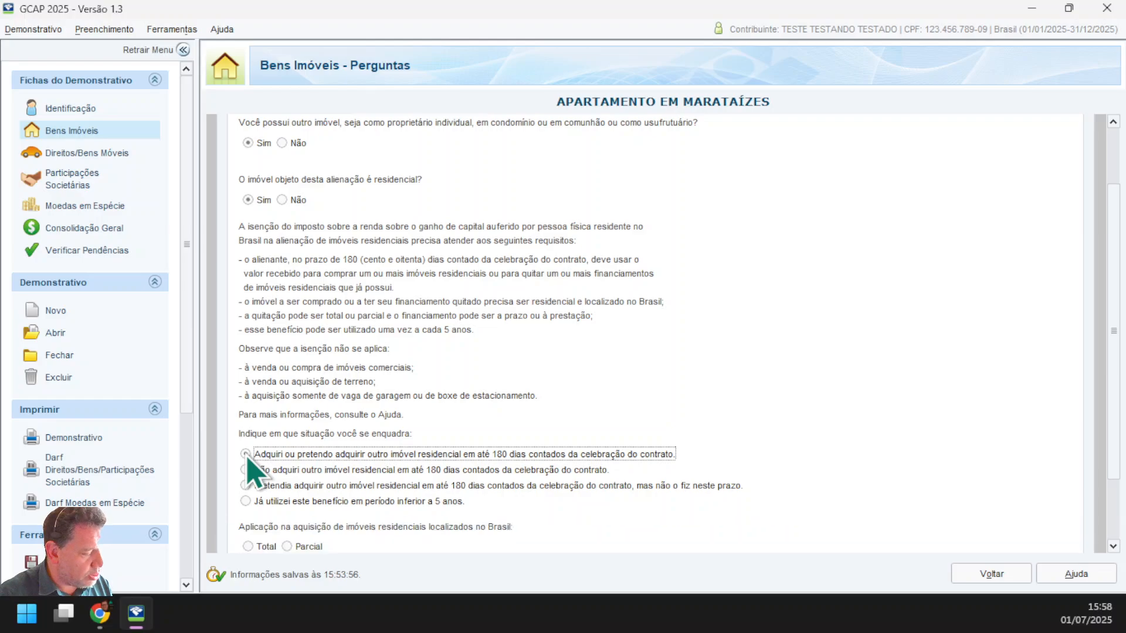
scroll(1117, 359, down, 2)
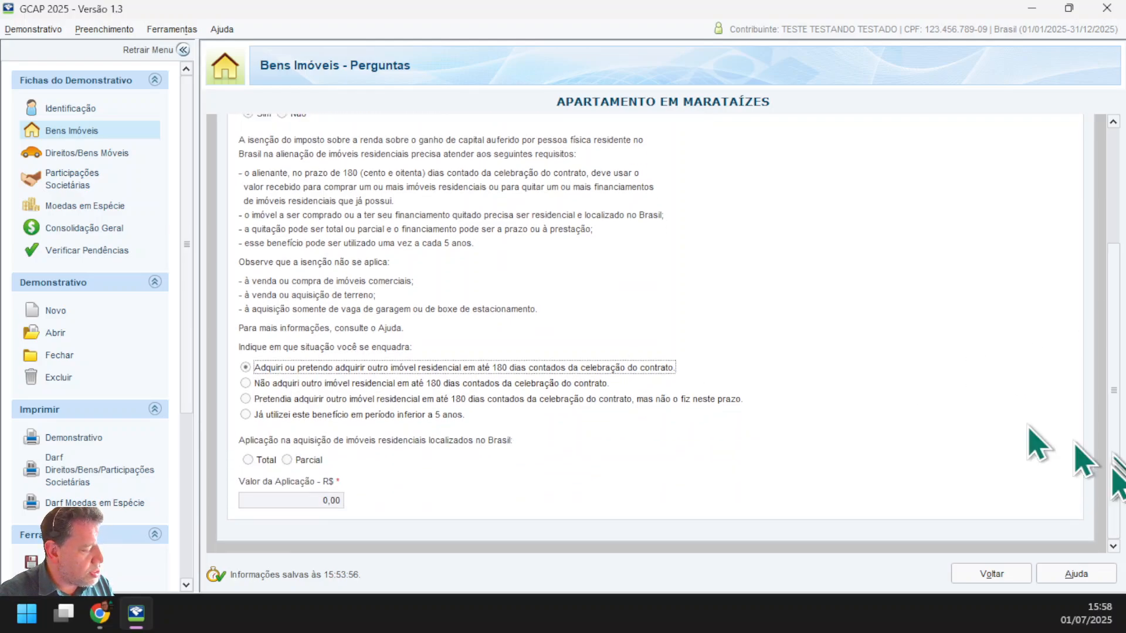
click(248, 459)
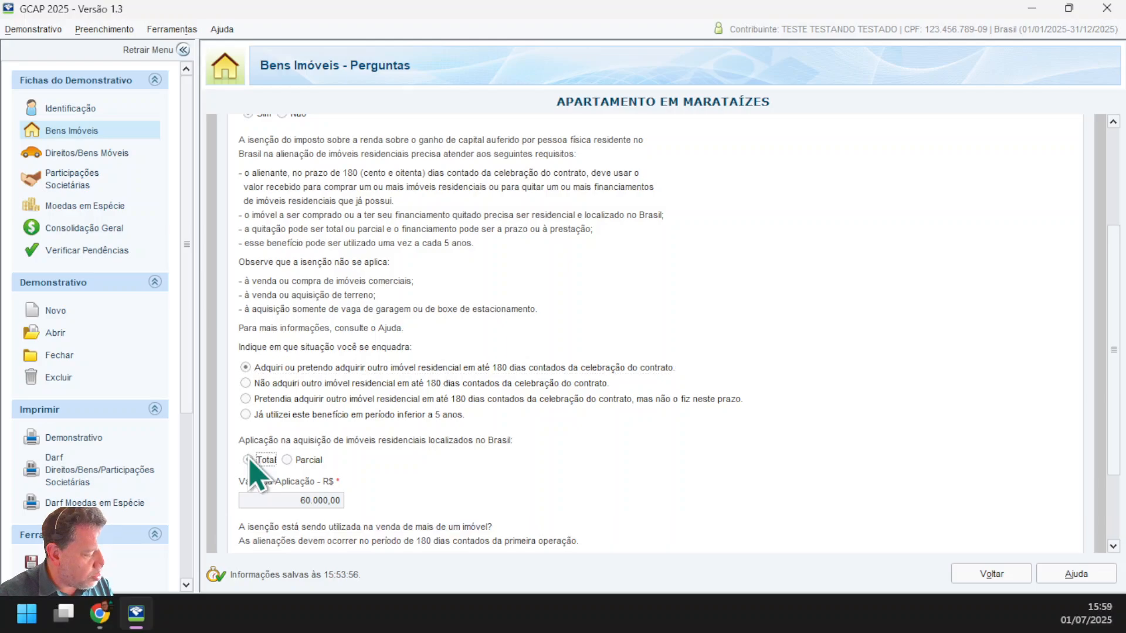
Step: Answer Não to the exemption covering more than one property sale, and check the effect in Cálculo do Imposto and Apuração
scroll(1114, 352, down, 3)
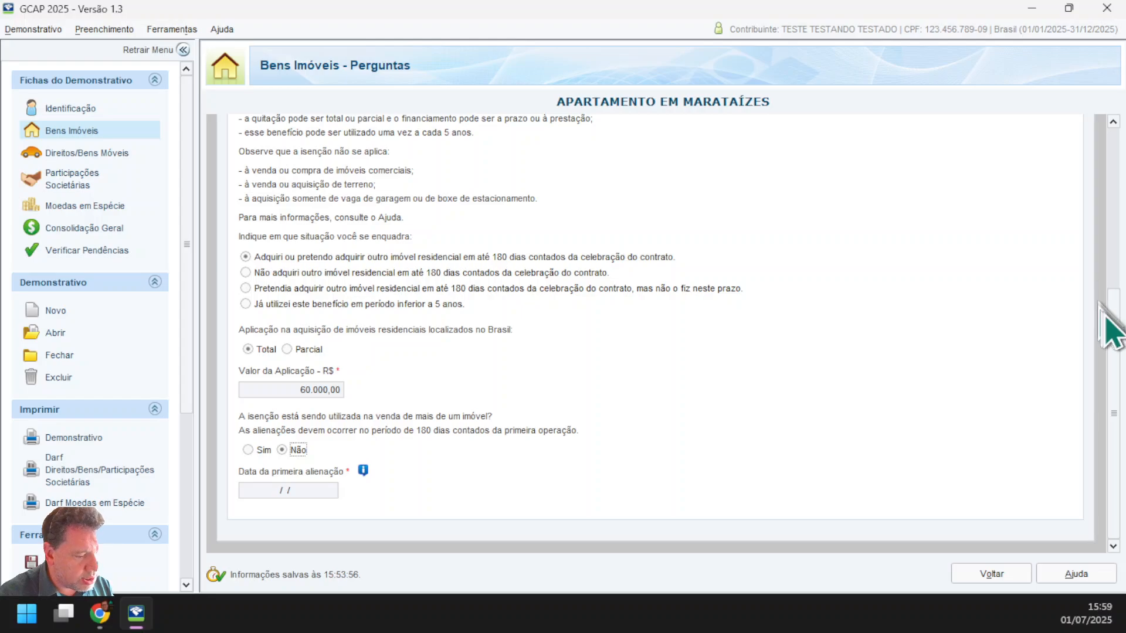
drag(1108, 319, 1114, 146)
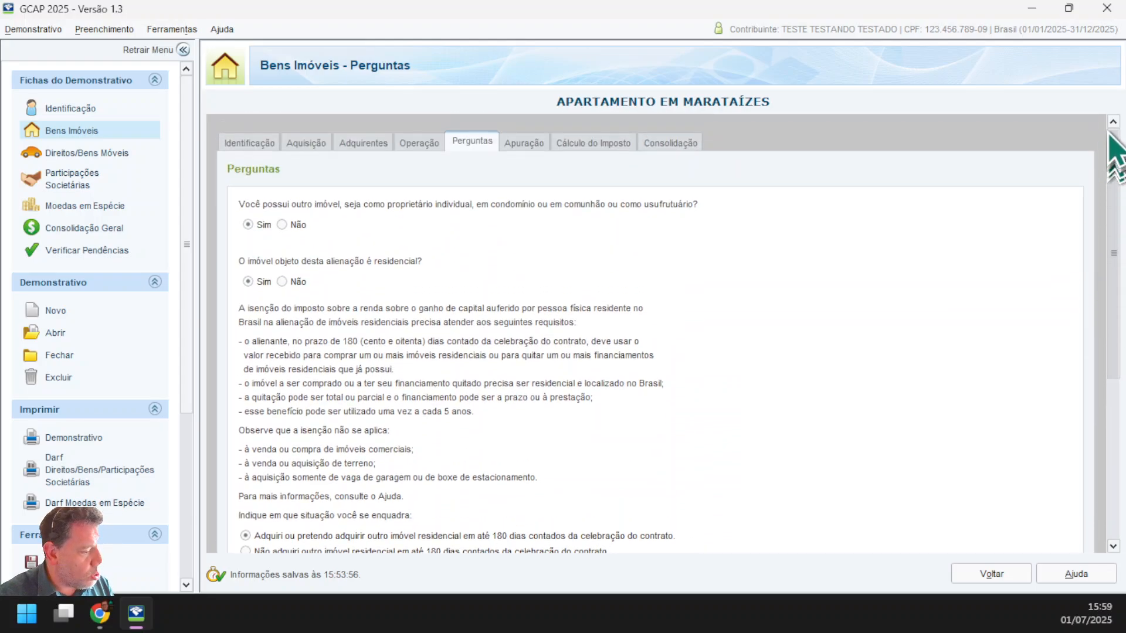
click(595, 146)
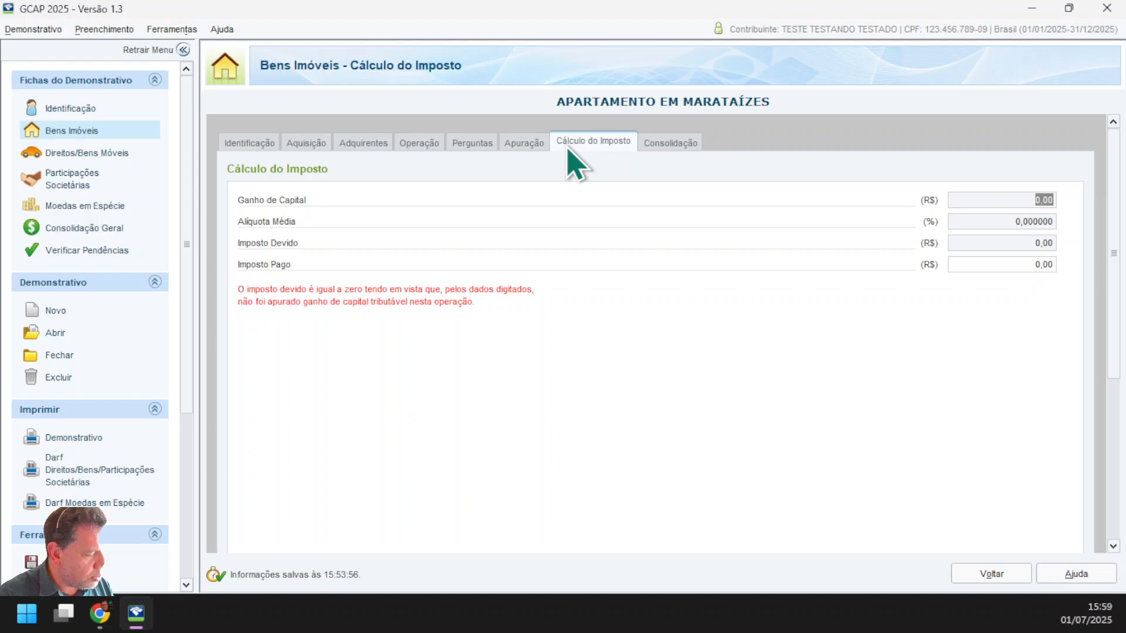
click(534, 144)
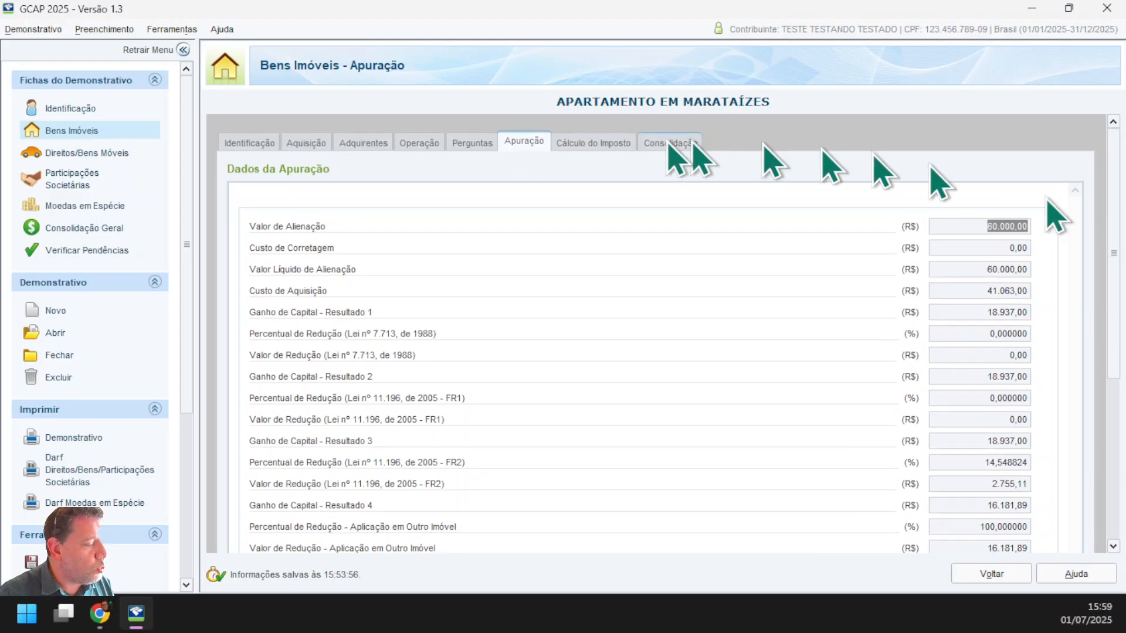
Step: Change the reinvestment situation in Perguntas to Não adquiri outro imóvel residencial em até 180 dias contados da celebração do contrato
click(475, 143)
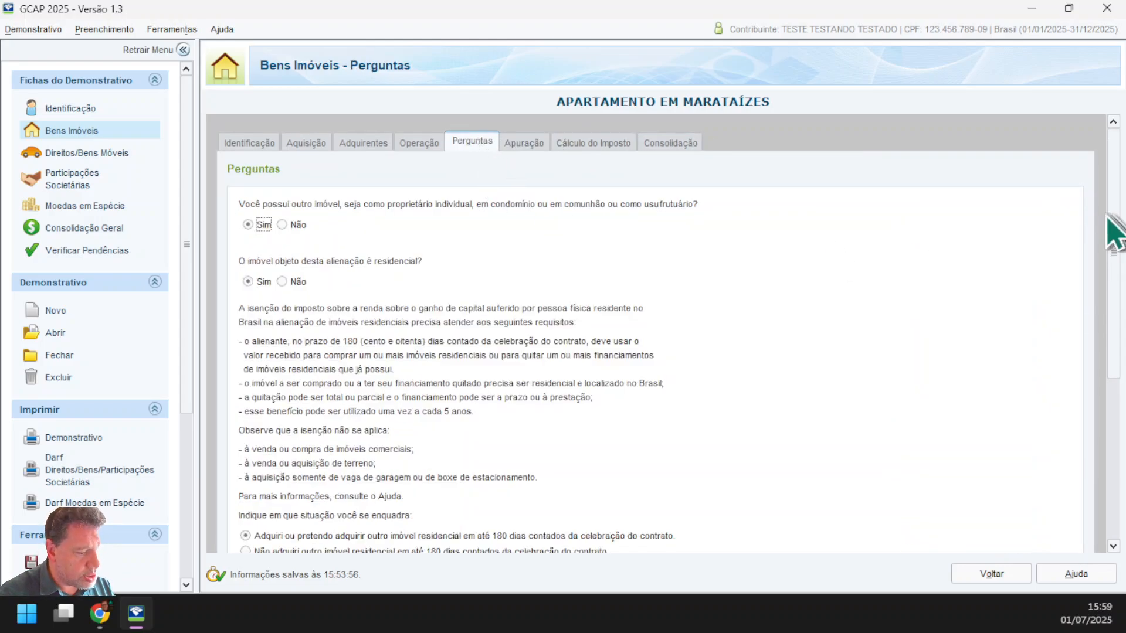
scroll(1114, 246, down, 5)
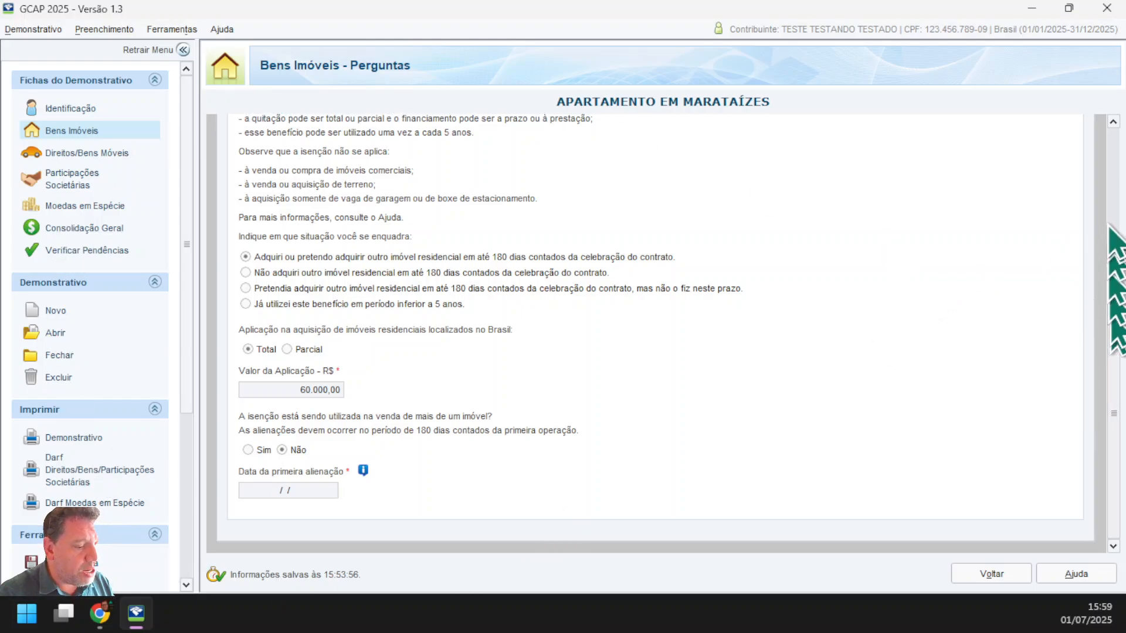
scroll(1114, 288, up, 5)
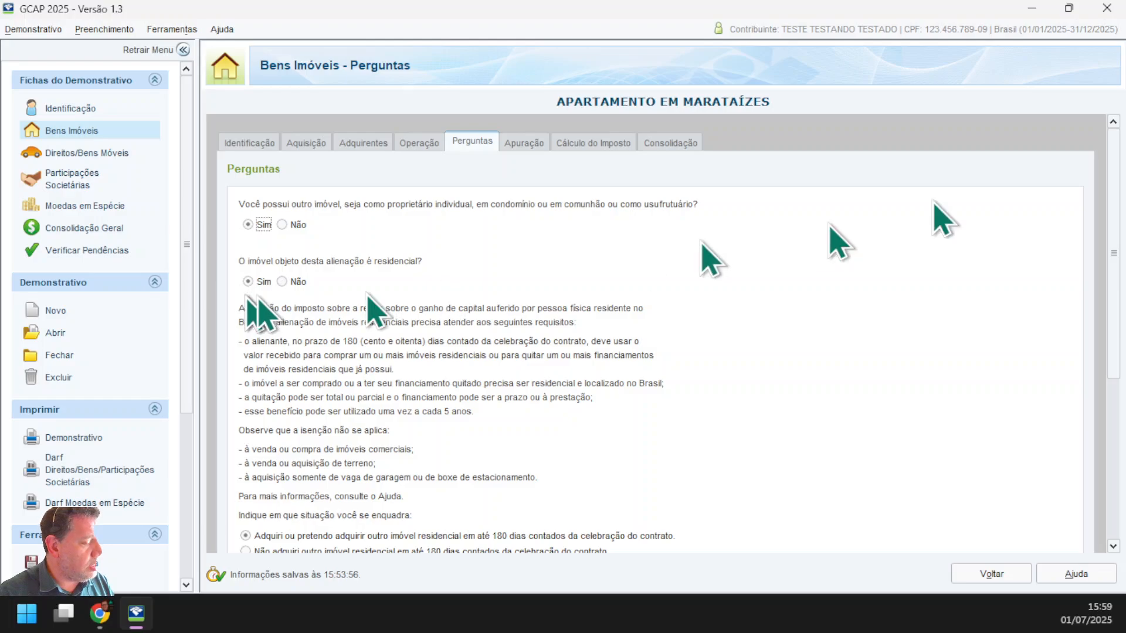
scroll(1102, 317, down, 3)
scroll(1110, 329, down, 3)
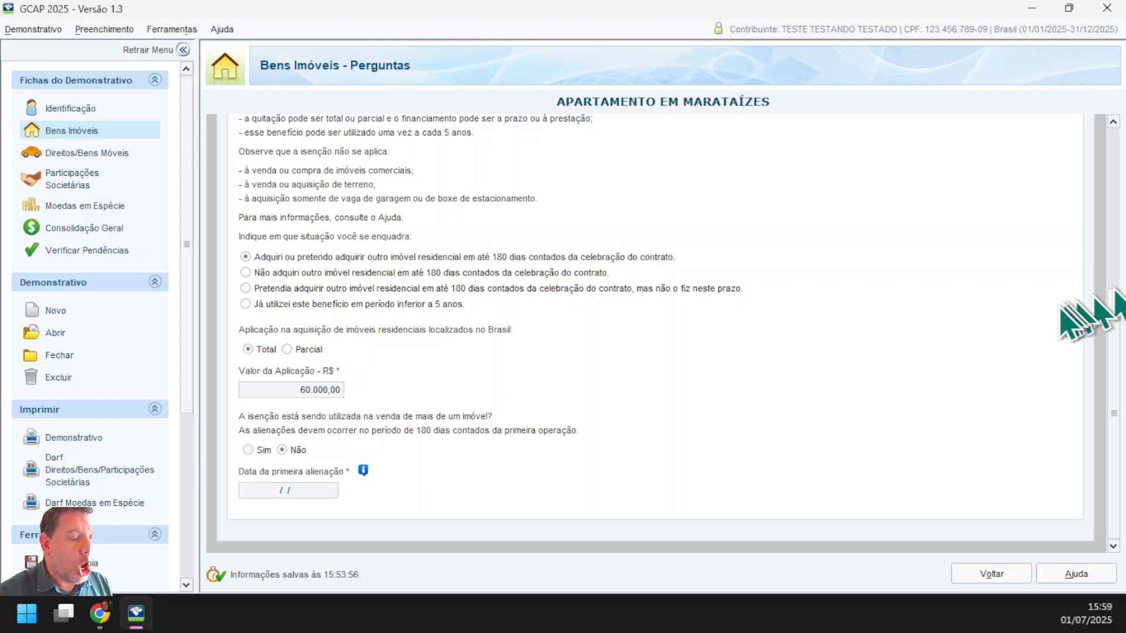
drag(1113, 329, 1089, 117)
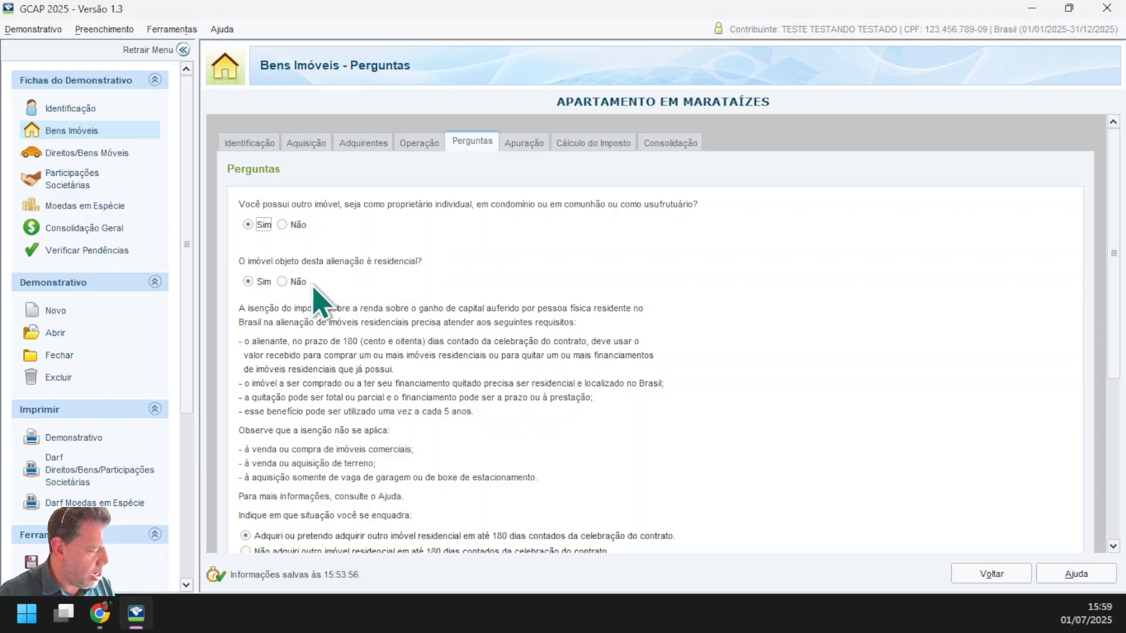
drag(1122, 253, 1090, 410)
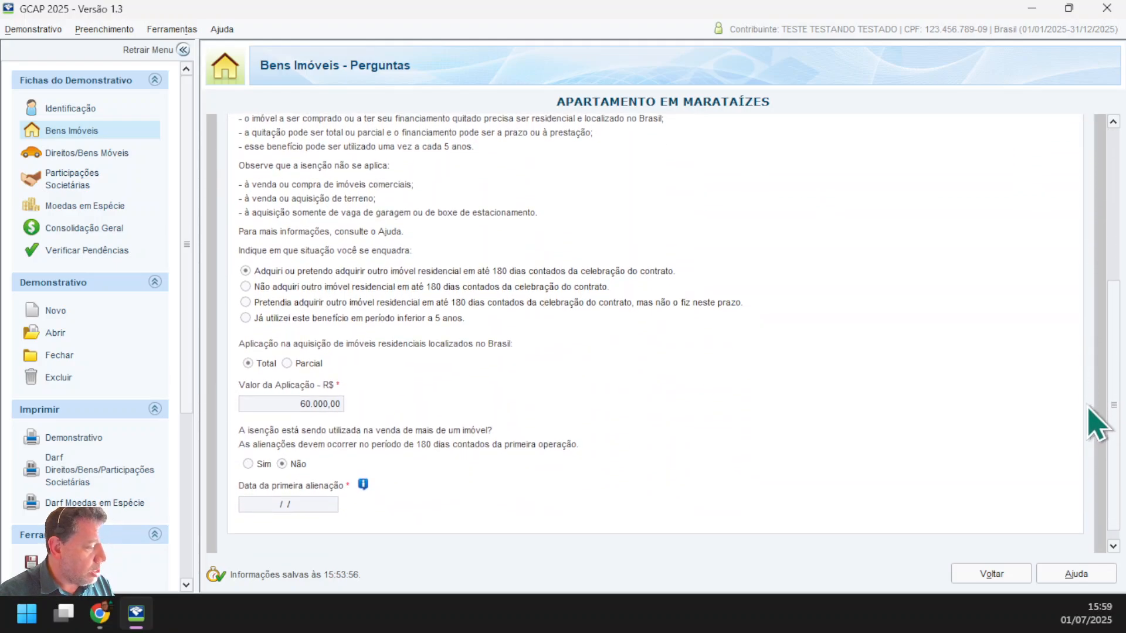
click(246, 287)
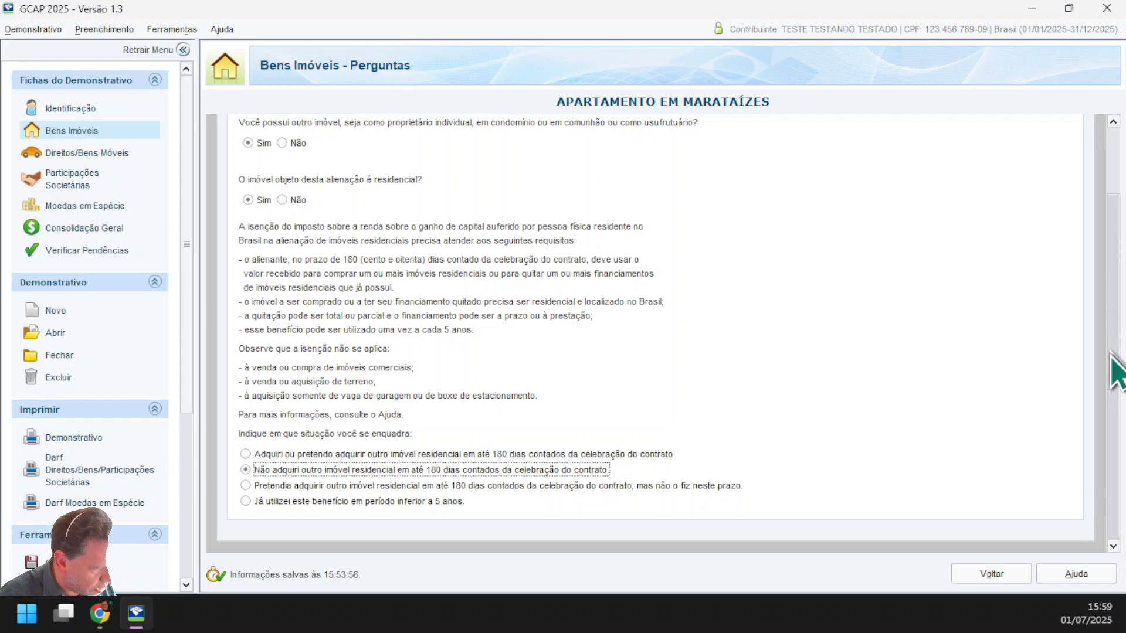
Step: Check the capital gain, average rate and tax due in Cálculo do Imposto without the reinvestment exemption
scroll(1117, 369, up, 10)
click(609, 149)
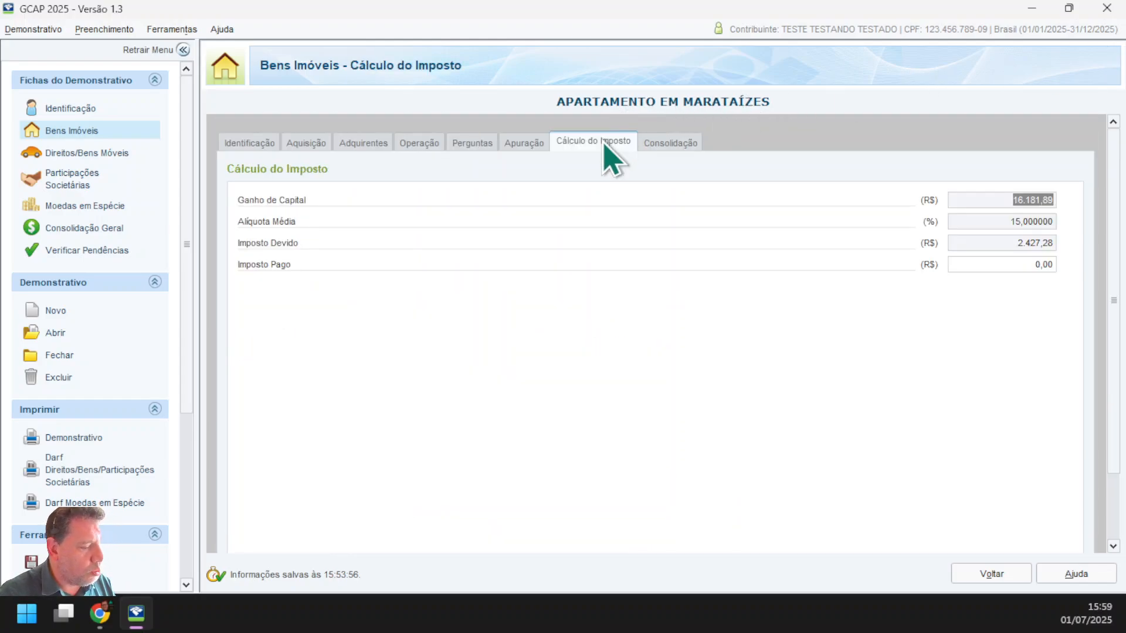
click(1020, 243)
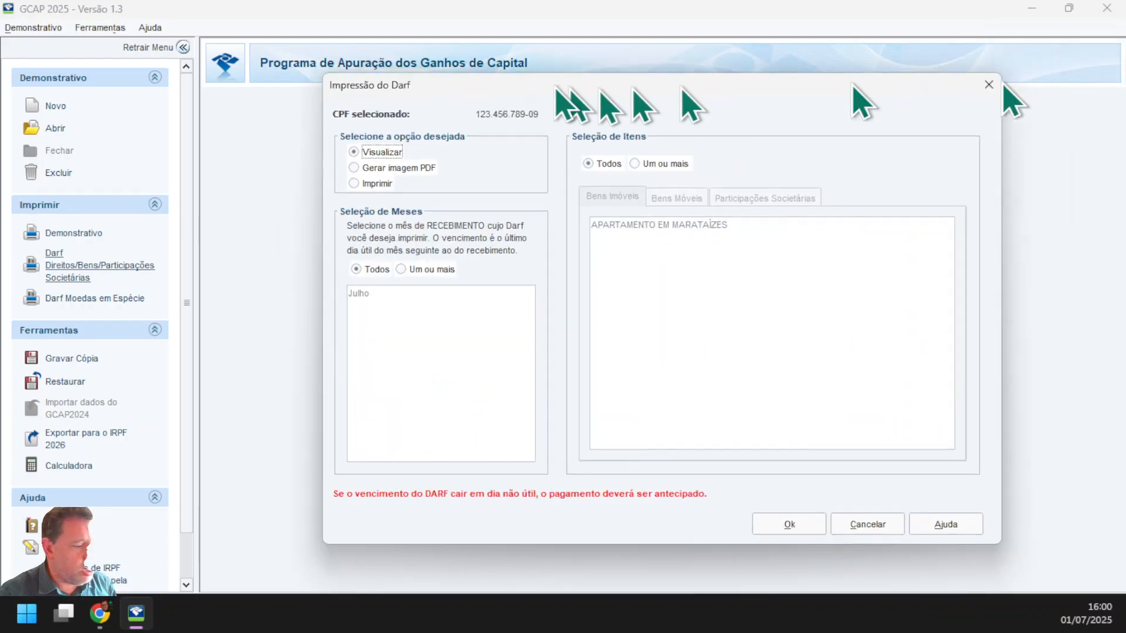
Step: Try to view the Darf for all months and all items, and open the list of pending issues
drag(562, 88, 385, 61)
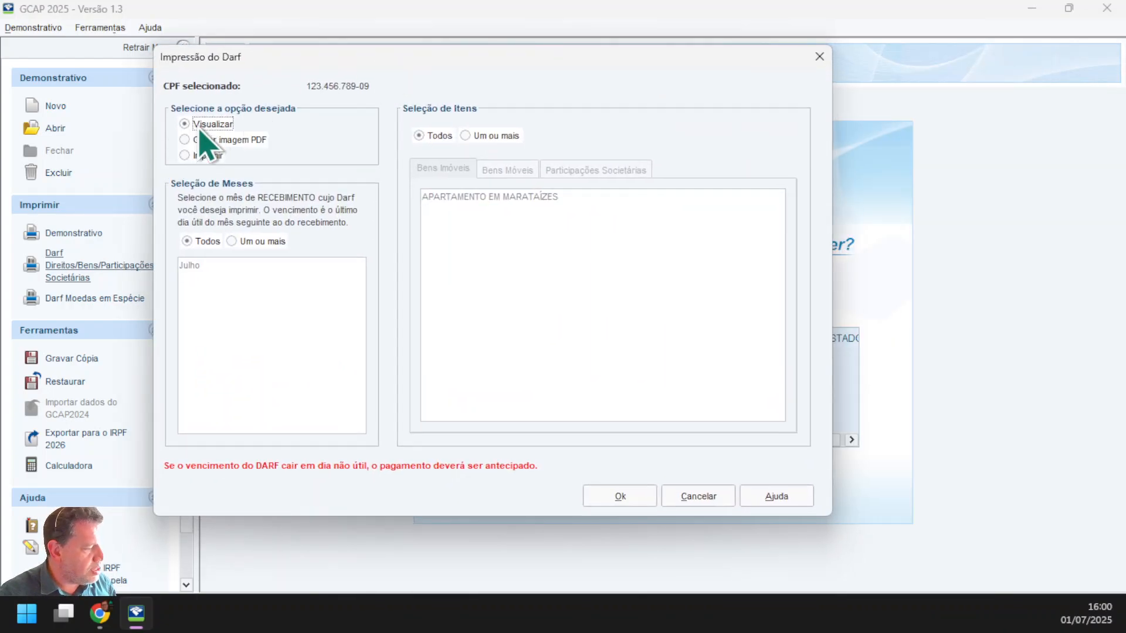
click(620, 497)
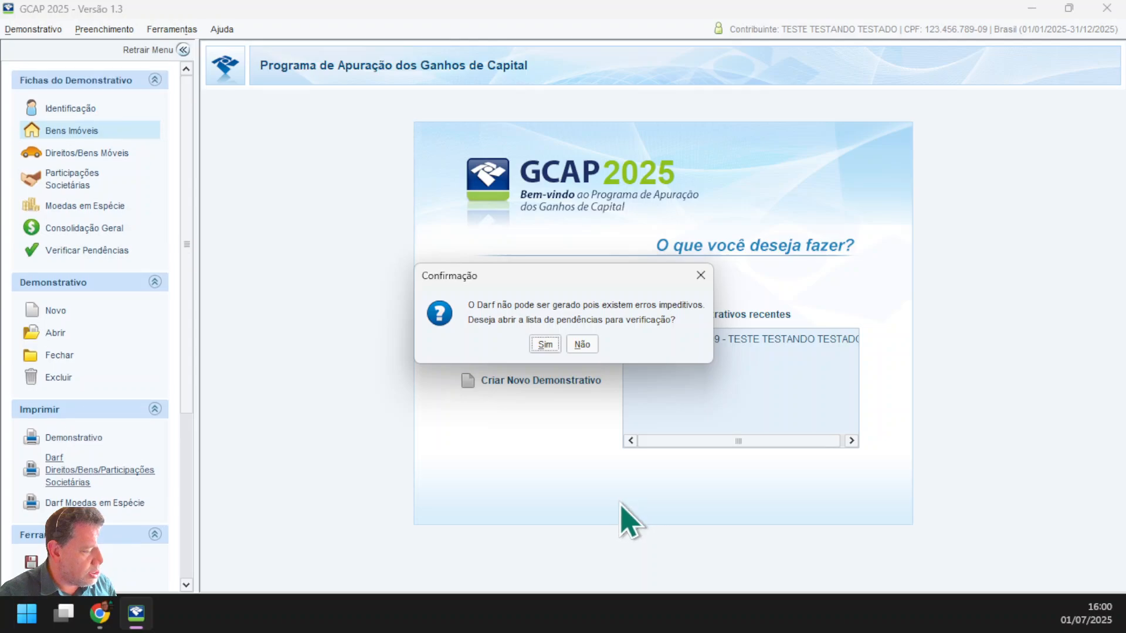
click(536, 347)
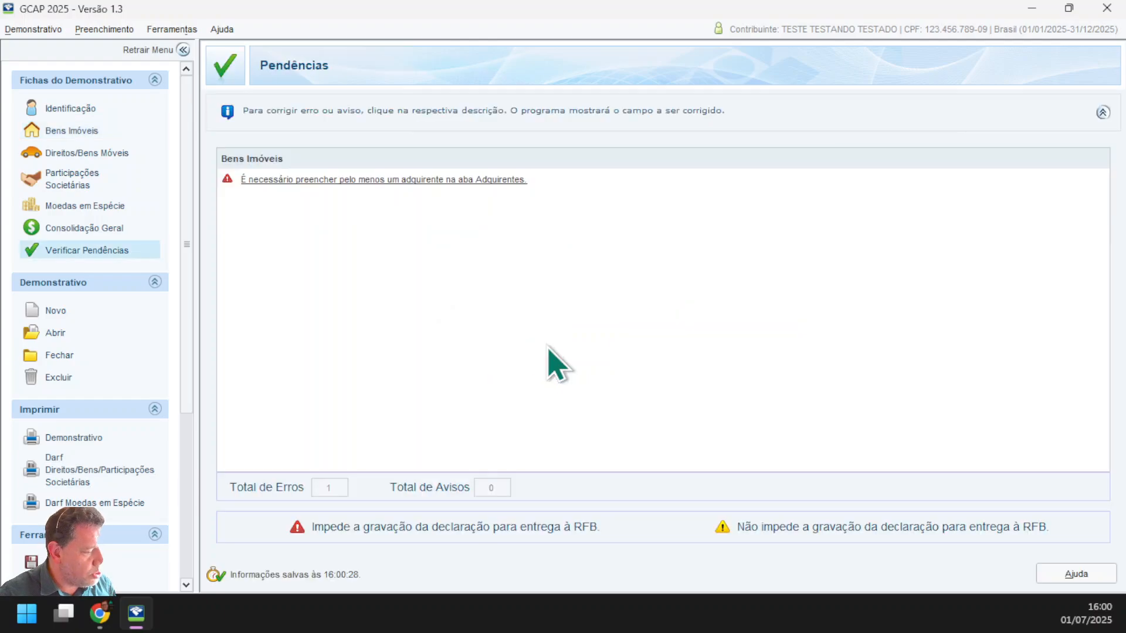
Step: Go from the pending issue to the apartment's Adquirentes and add a buyer with the buyer's CPF/CNPJ and name
click(423, 180)
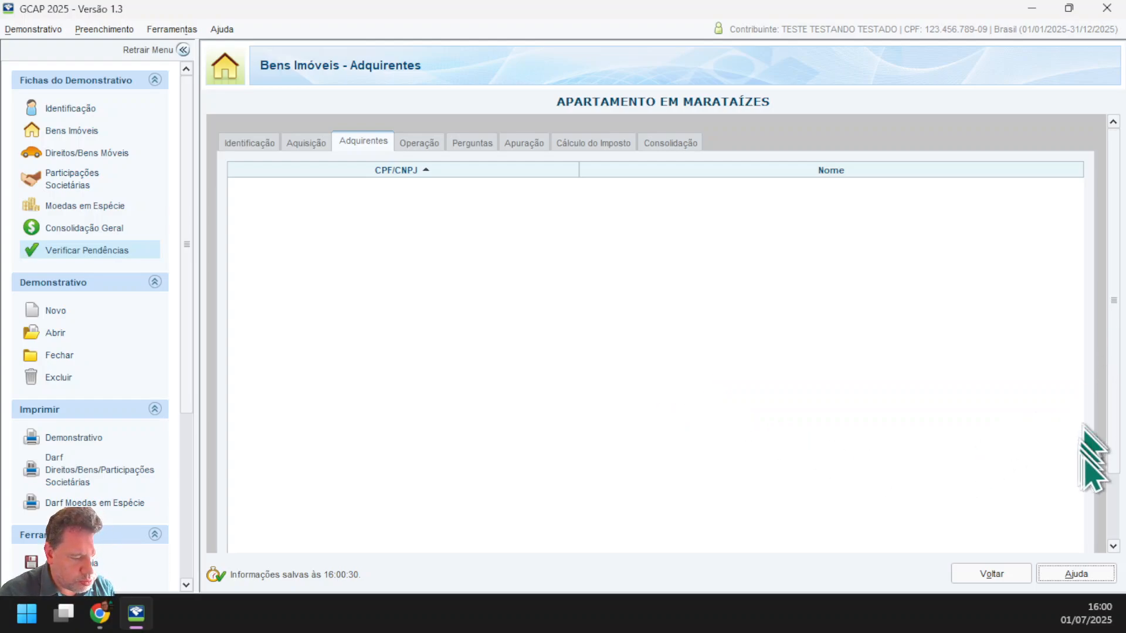
scroll(1103, 507, down, 3)
click(882, 525)
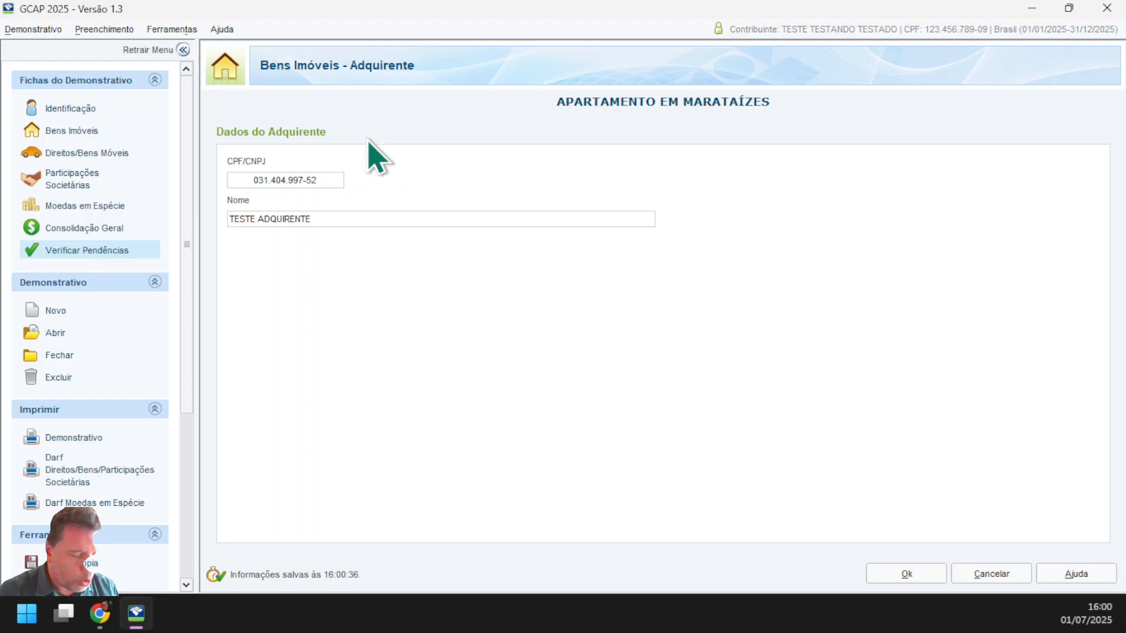
click(905, 576)
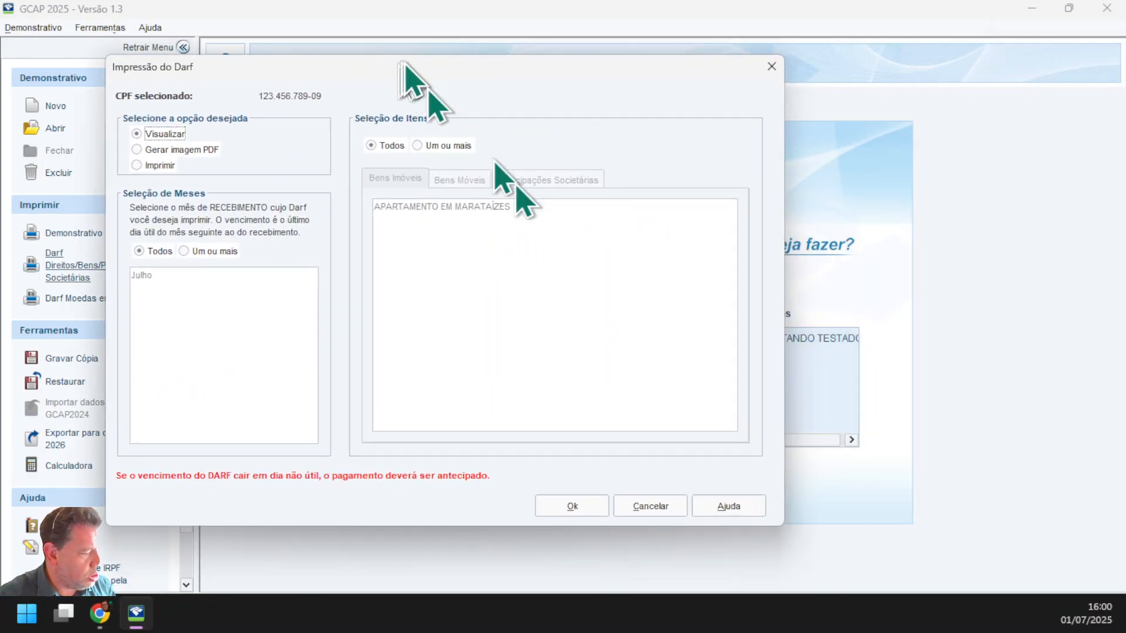
Step: View the Darf for all months and items, examine its due date, total, barcode and PIX code, and close the preview
click(582, 512)
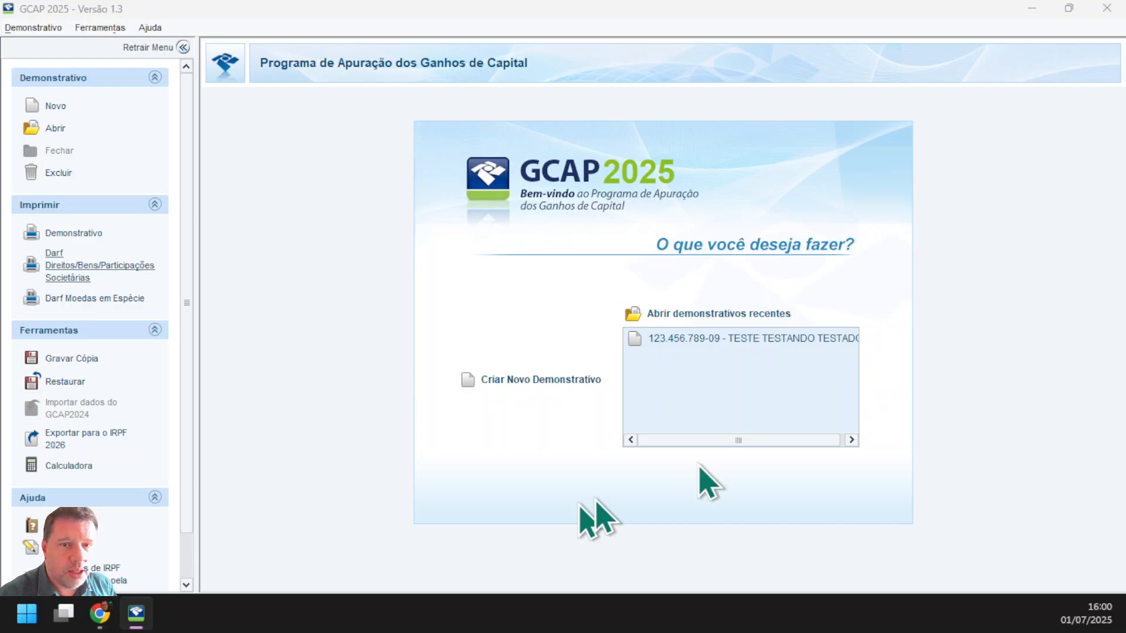
drag(1125, 191, 144, 3)
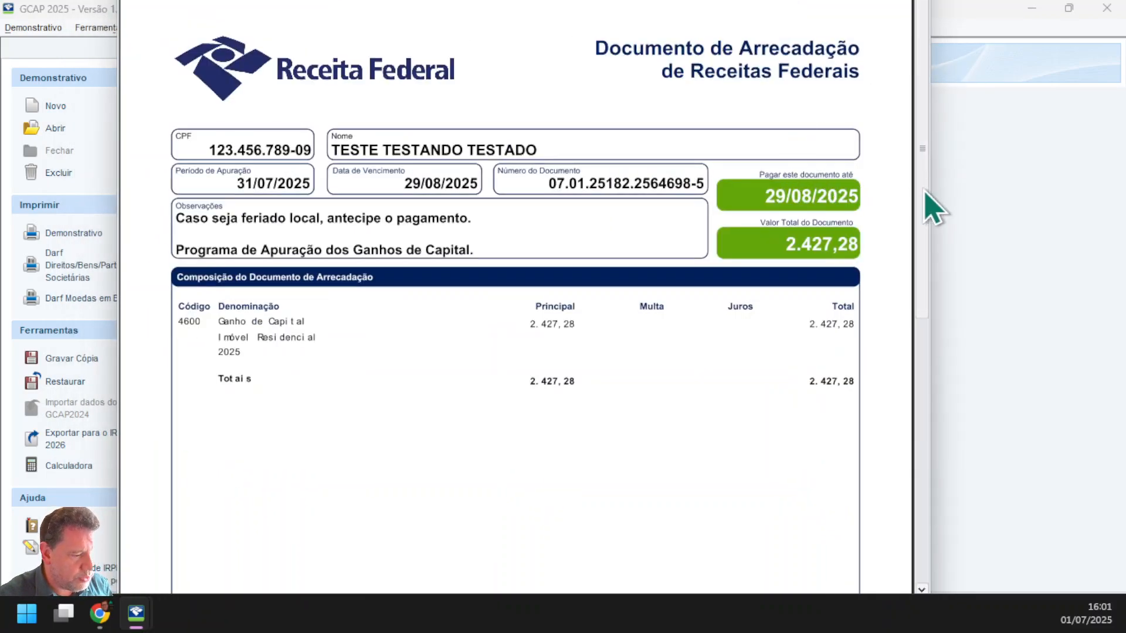
drag(925, 194, 903, 549)
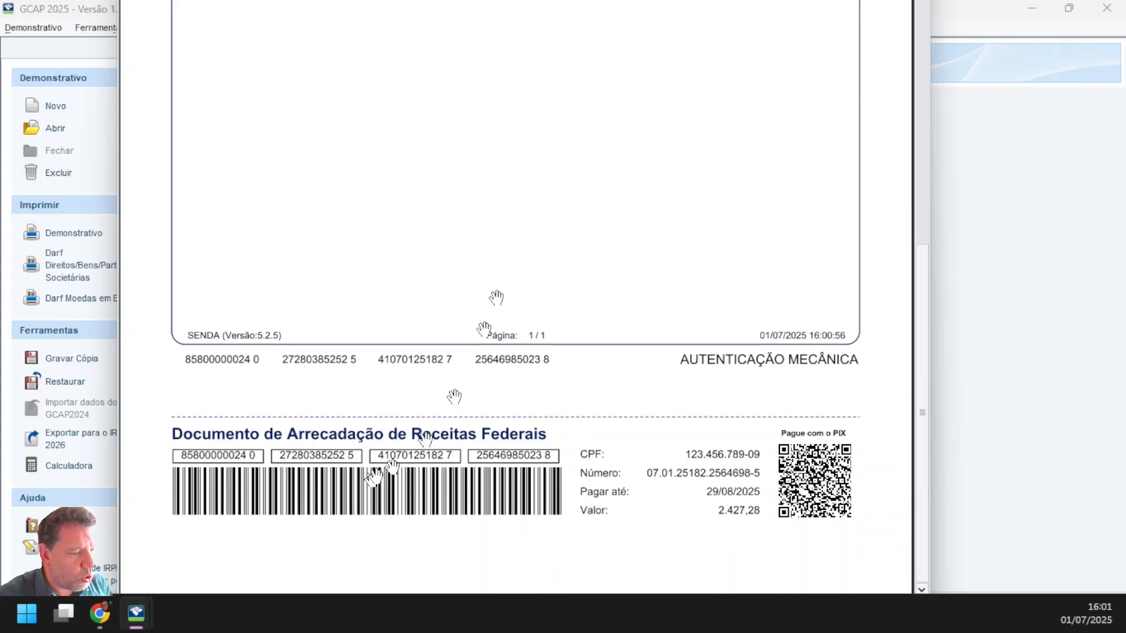
drag(921, 328, 899, 13)
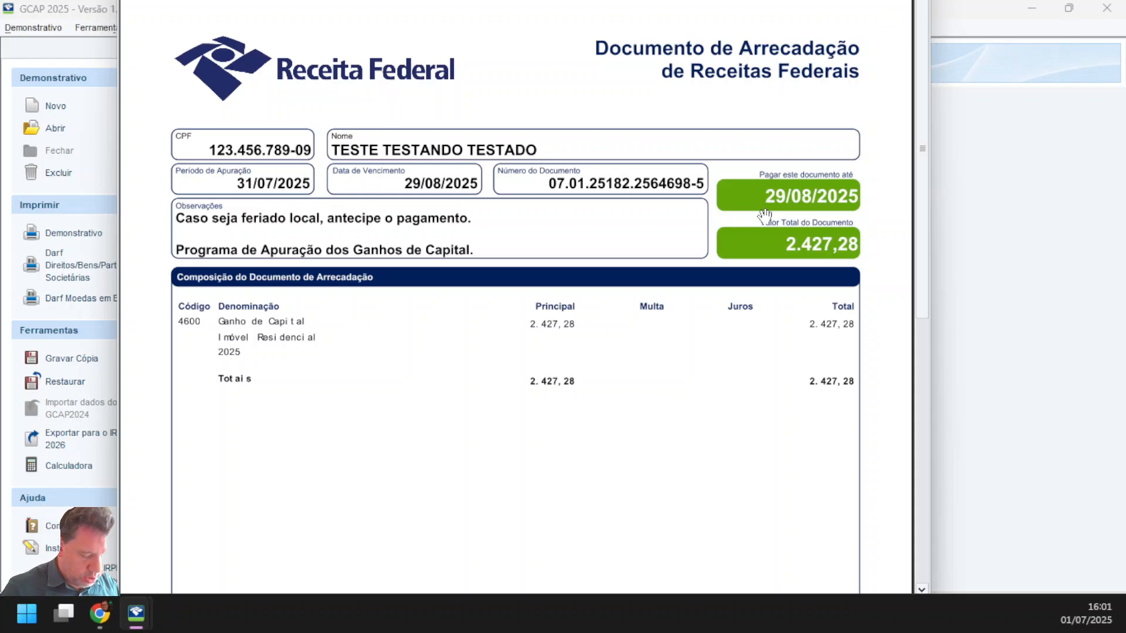
key(Escape)
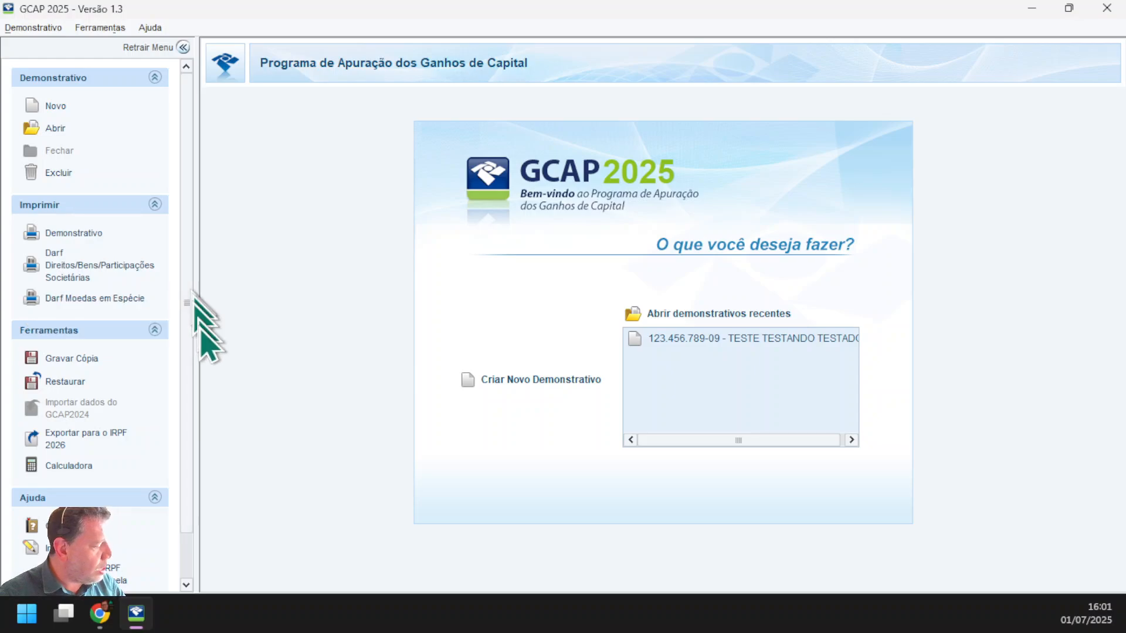
Step: Reopen the recent demonstrativo and generate its print report in Visualizar mode with all items included
double_click(751, 339)
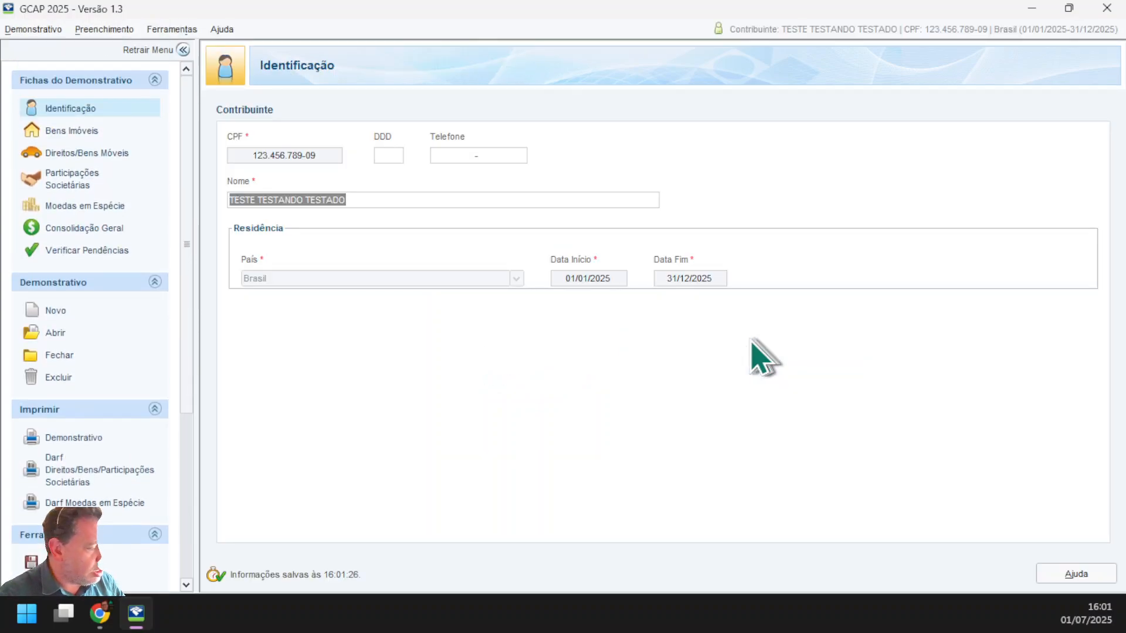
scroll(35, 293, down, 1)
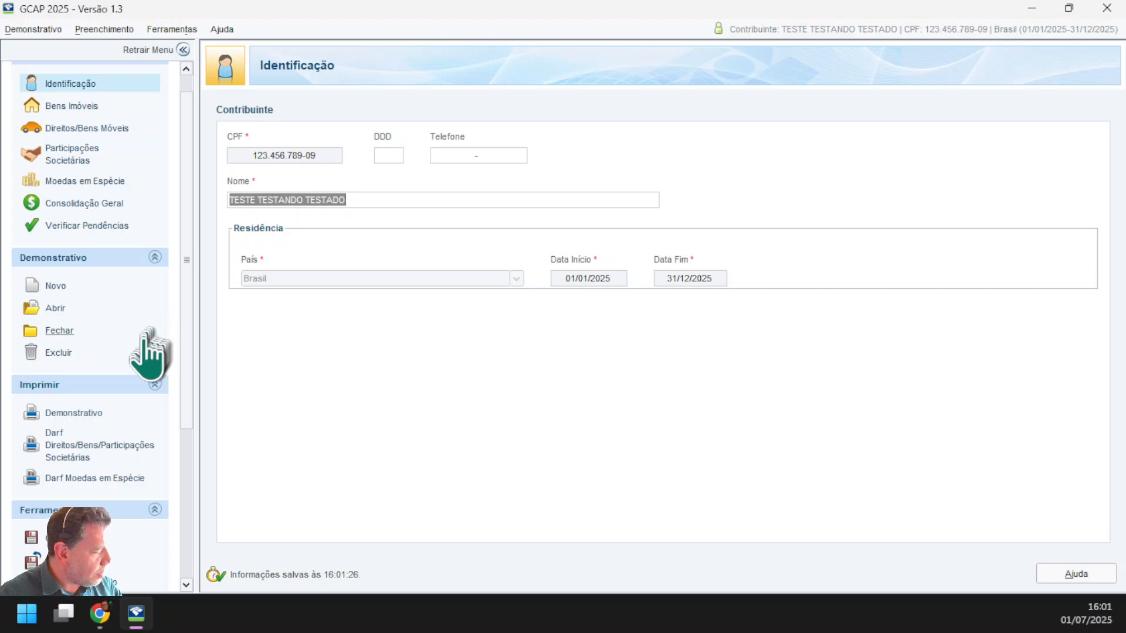
scroll(142, 348, down, 1)
click(79, 389)
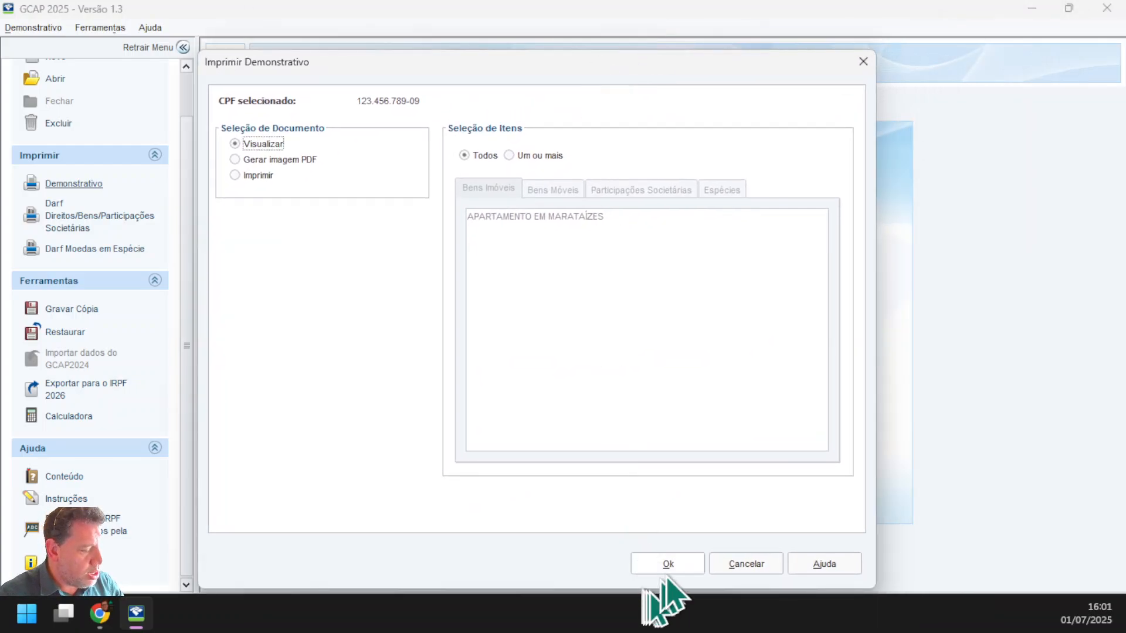
click(663, 564)
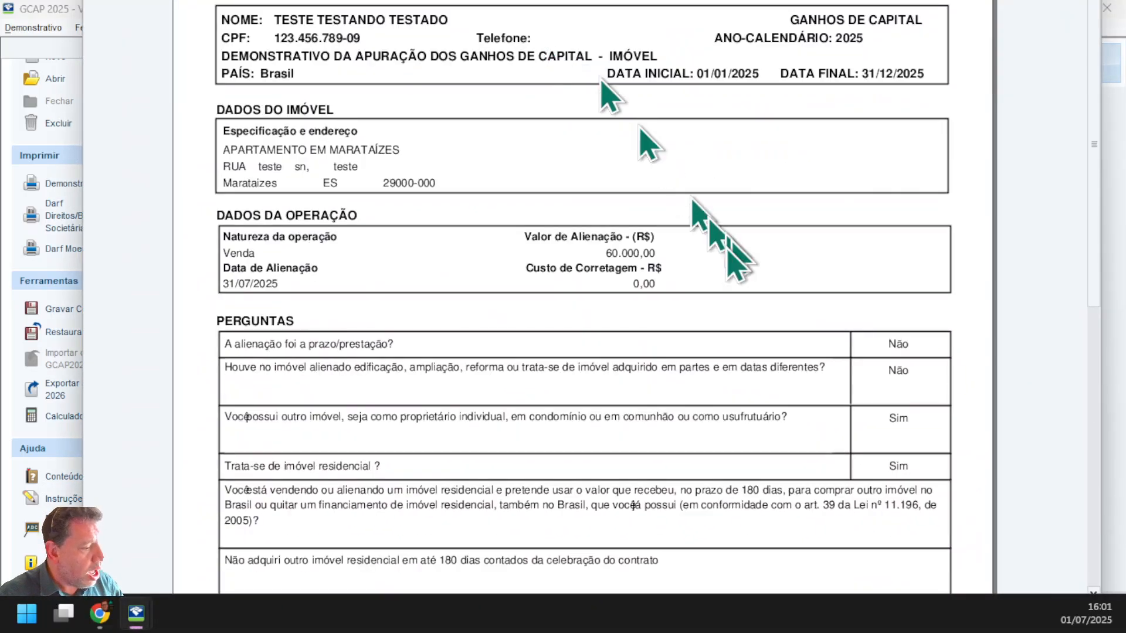
Step: Examine the report's property, operation, questions, buyer and acquisition cost sections, and close the preview
scroll(704, 258, down, 3)
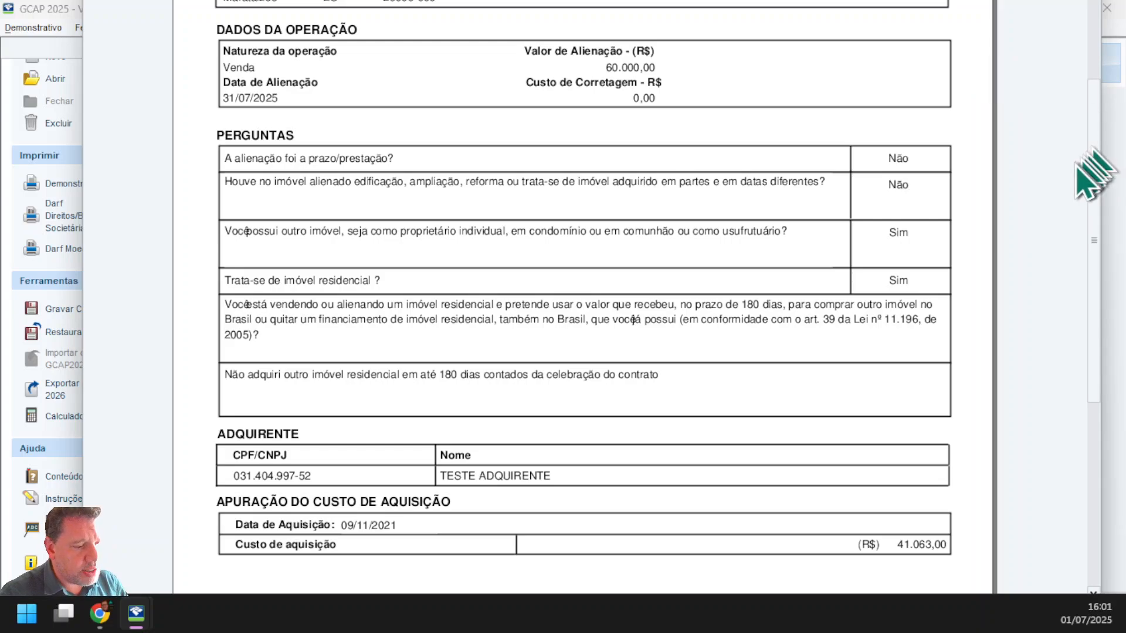
drag(1095, 181, 1079, 88)
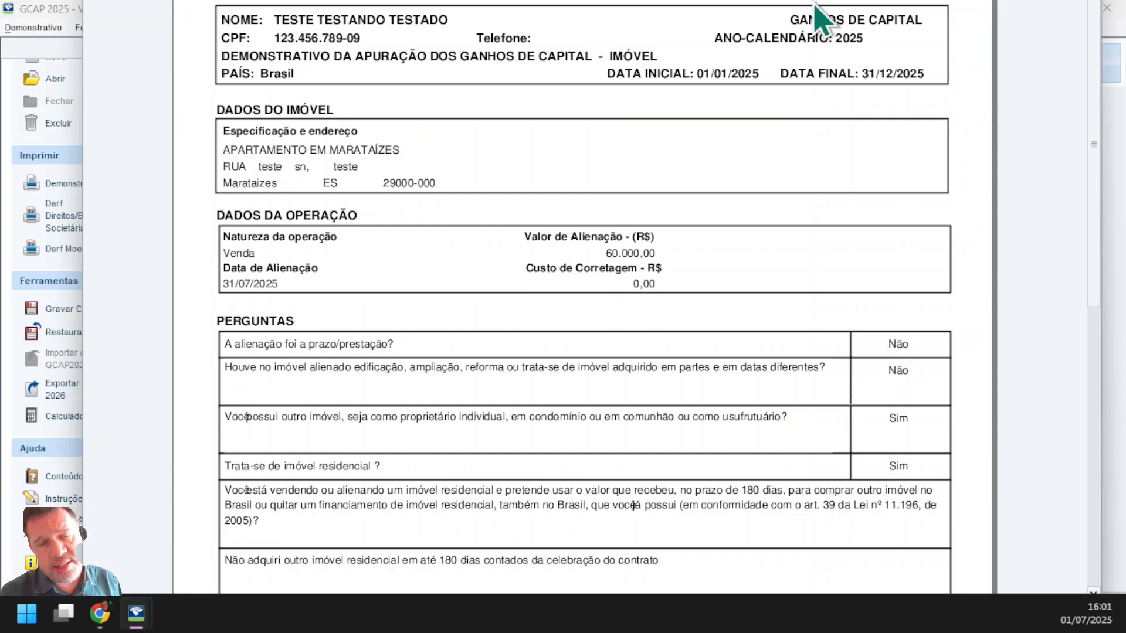
key(Escape)
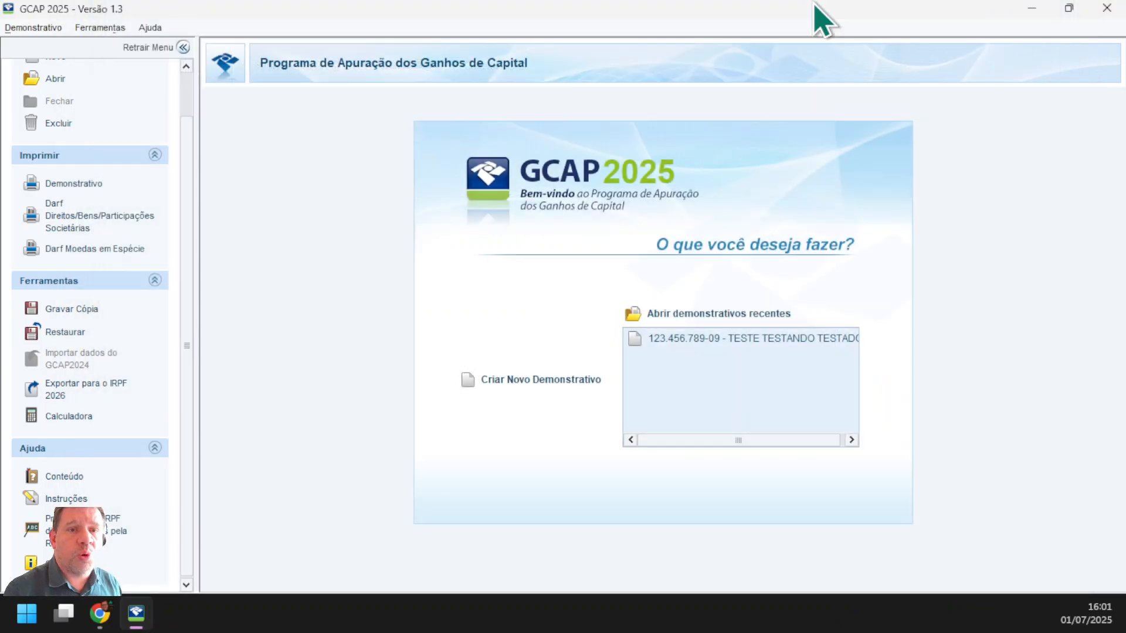